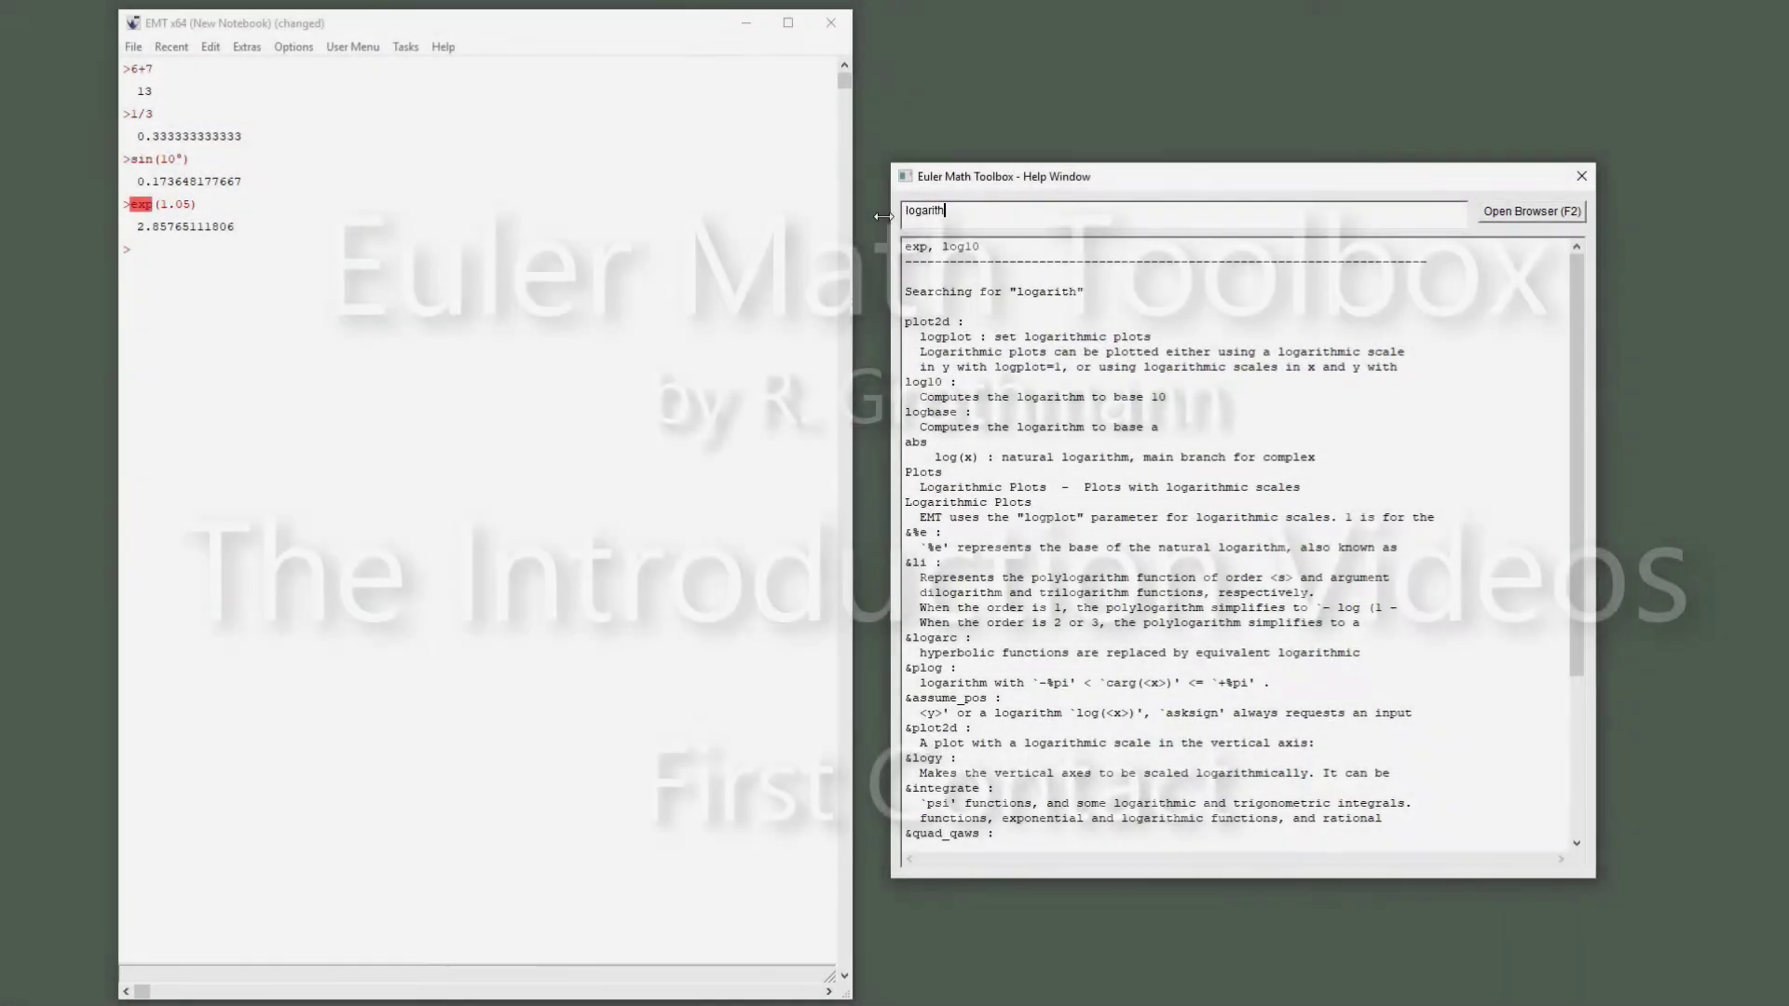
# Step: Complete the help search term 'logarithm' and open the Logarithmic Plots topic
pyautogui.write('m')
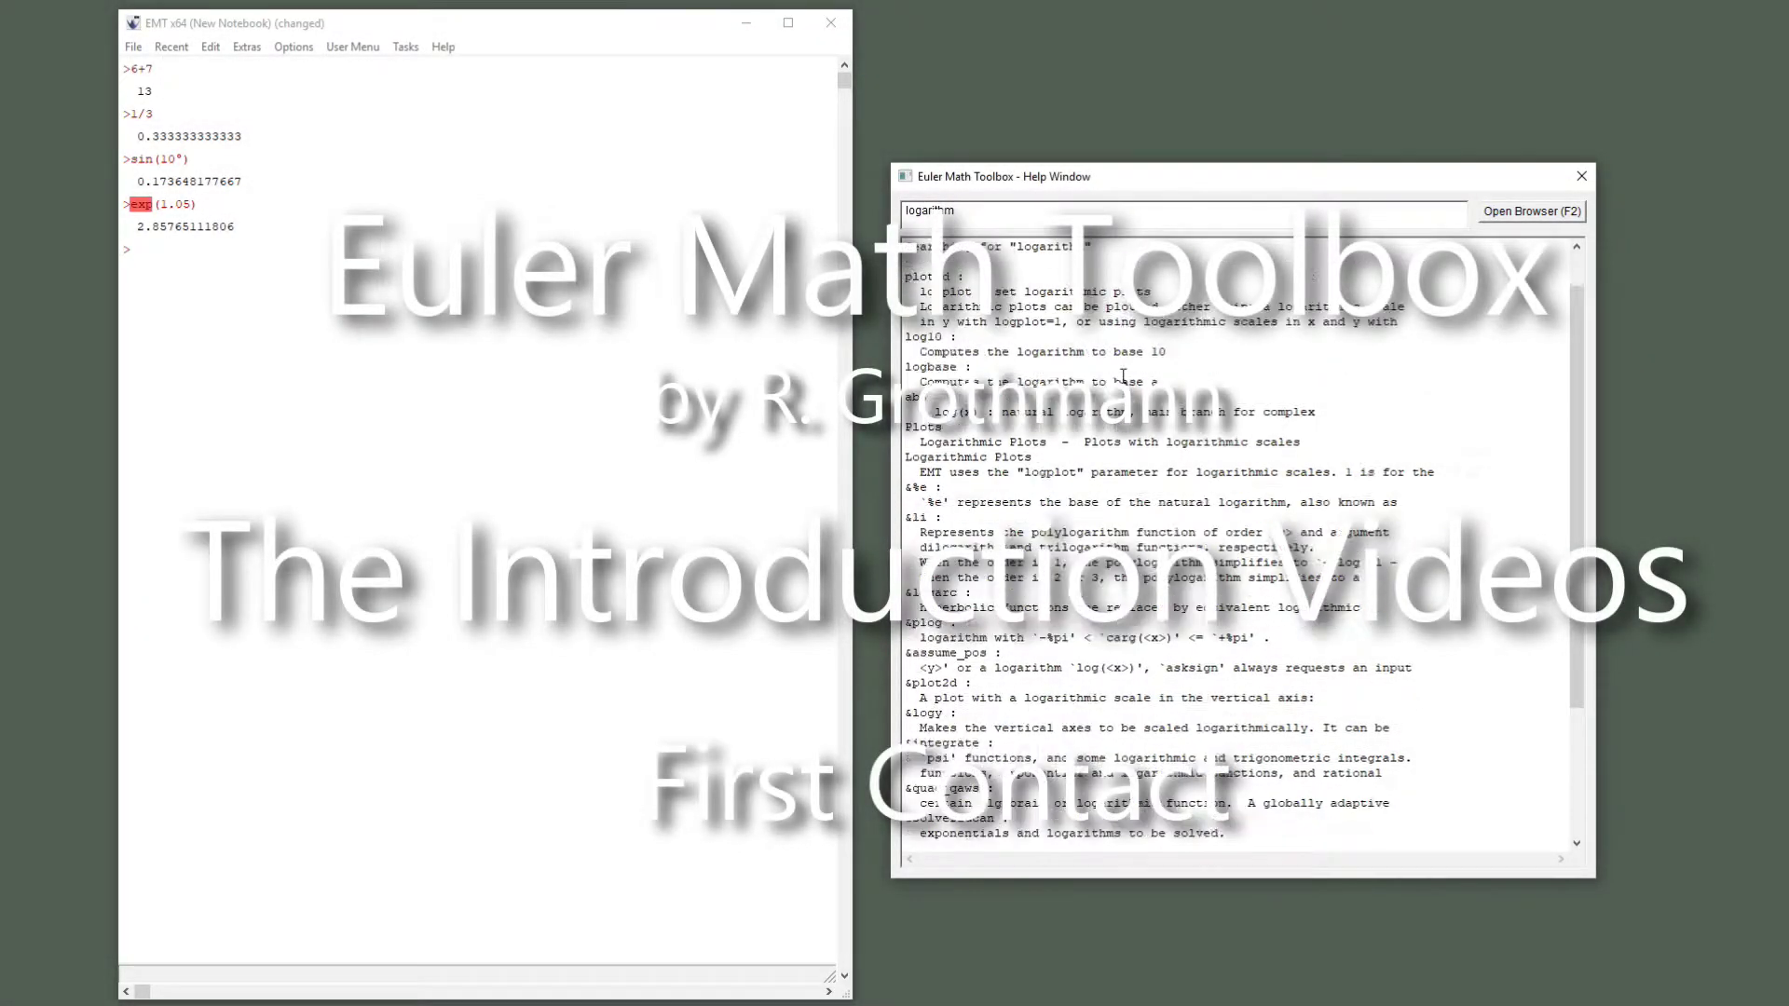
pyautogui.scroll(-5, 1124, 376)
pyautogui.scroll(5, 1101, 729)
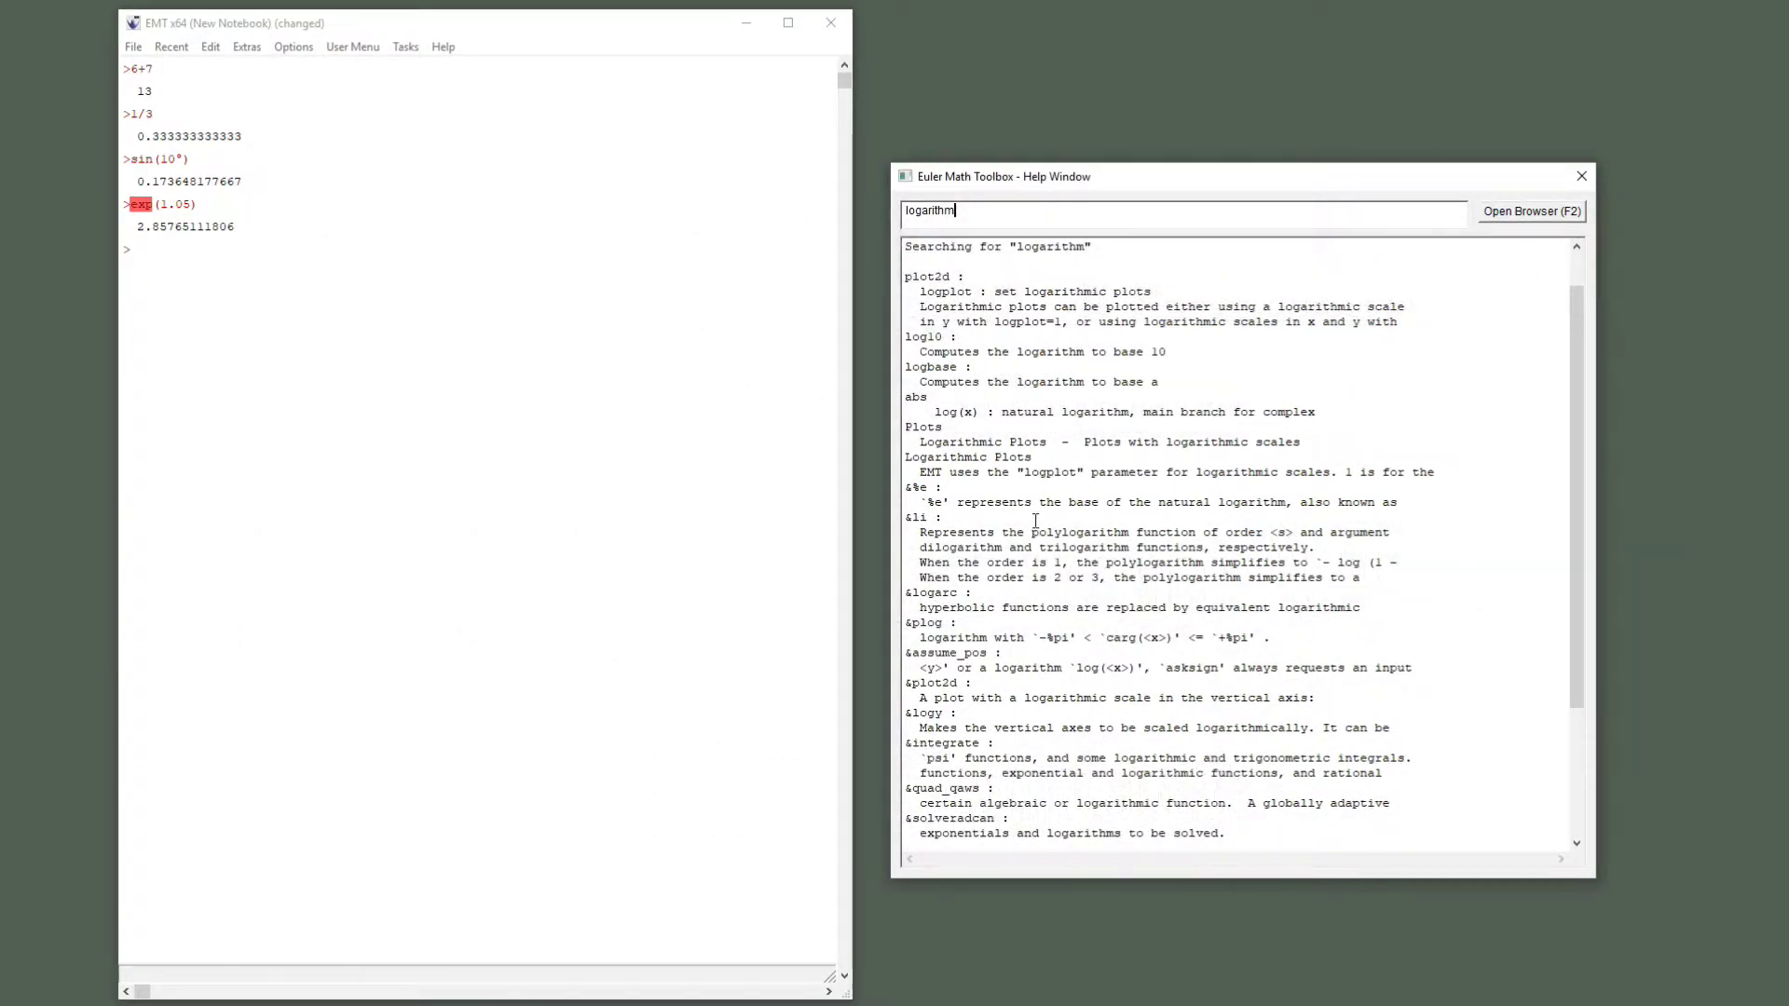
pyautogui.doubleClick(972, 457)
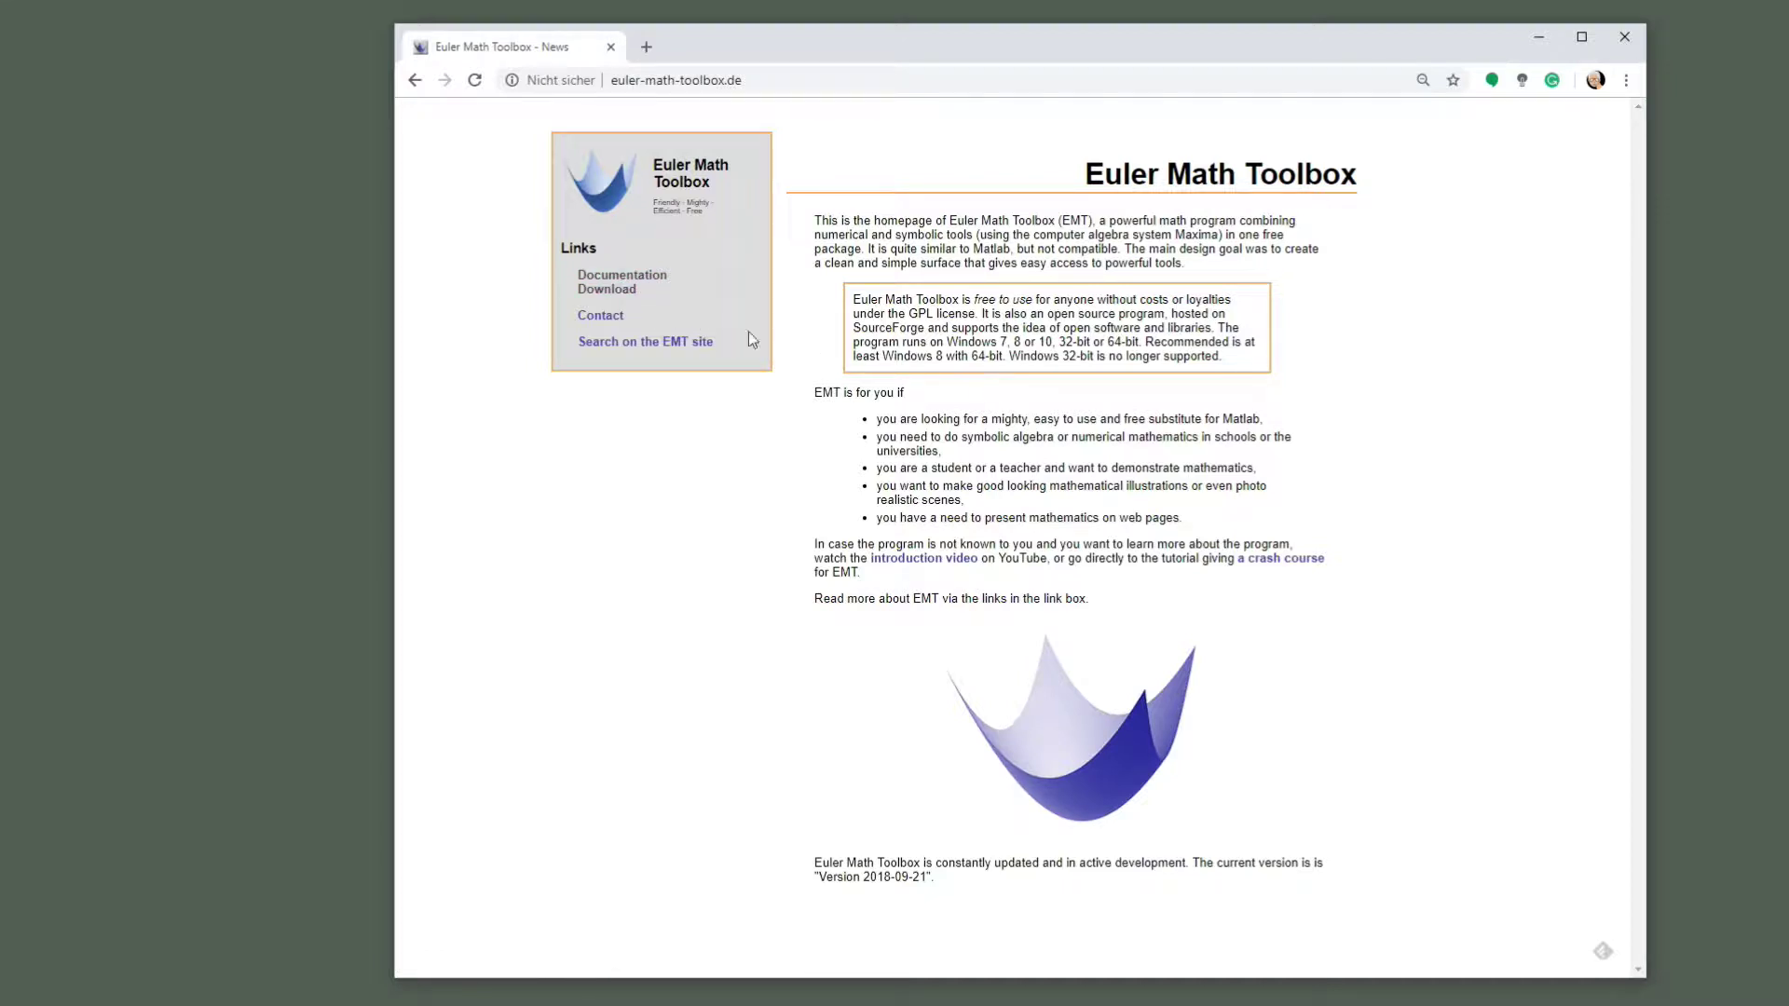
# Step: Go from Documentation to the Features page, skim it, and return to its top
pyautogui.click(625, 278)
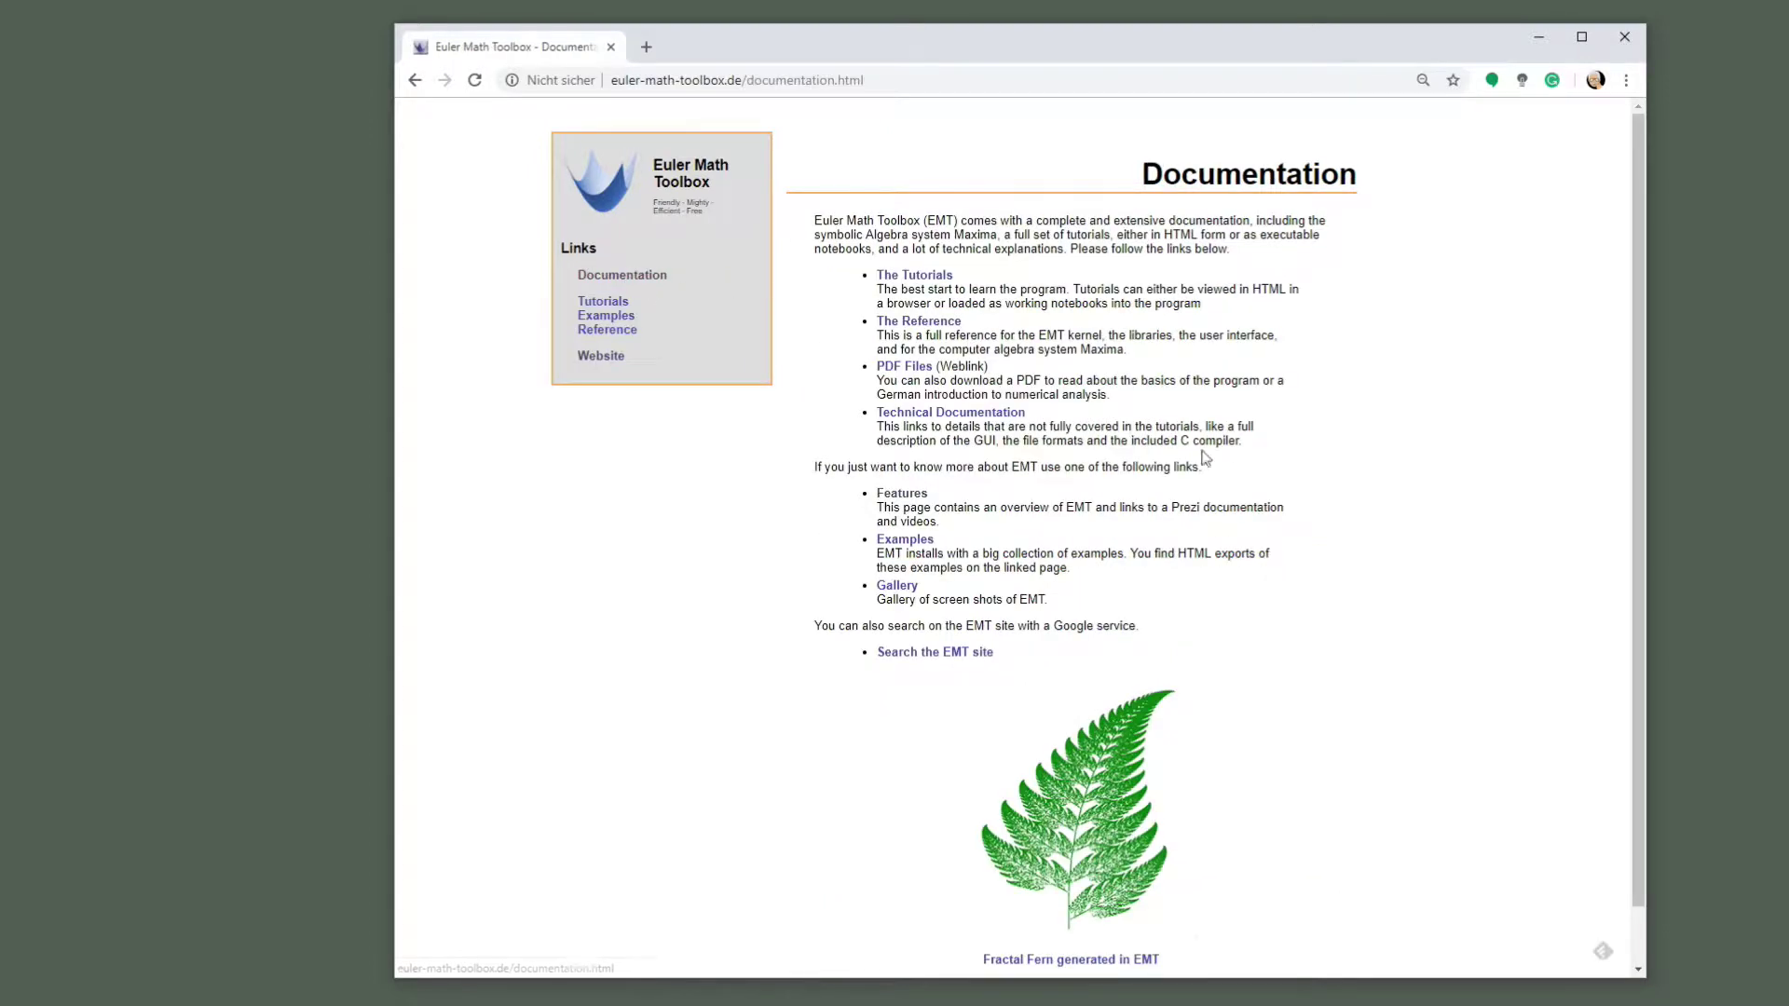
pyautogui.click(903, 499)
pyautogui.scroll(-5, 1176, 447)
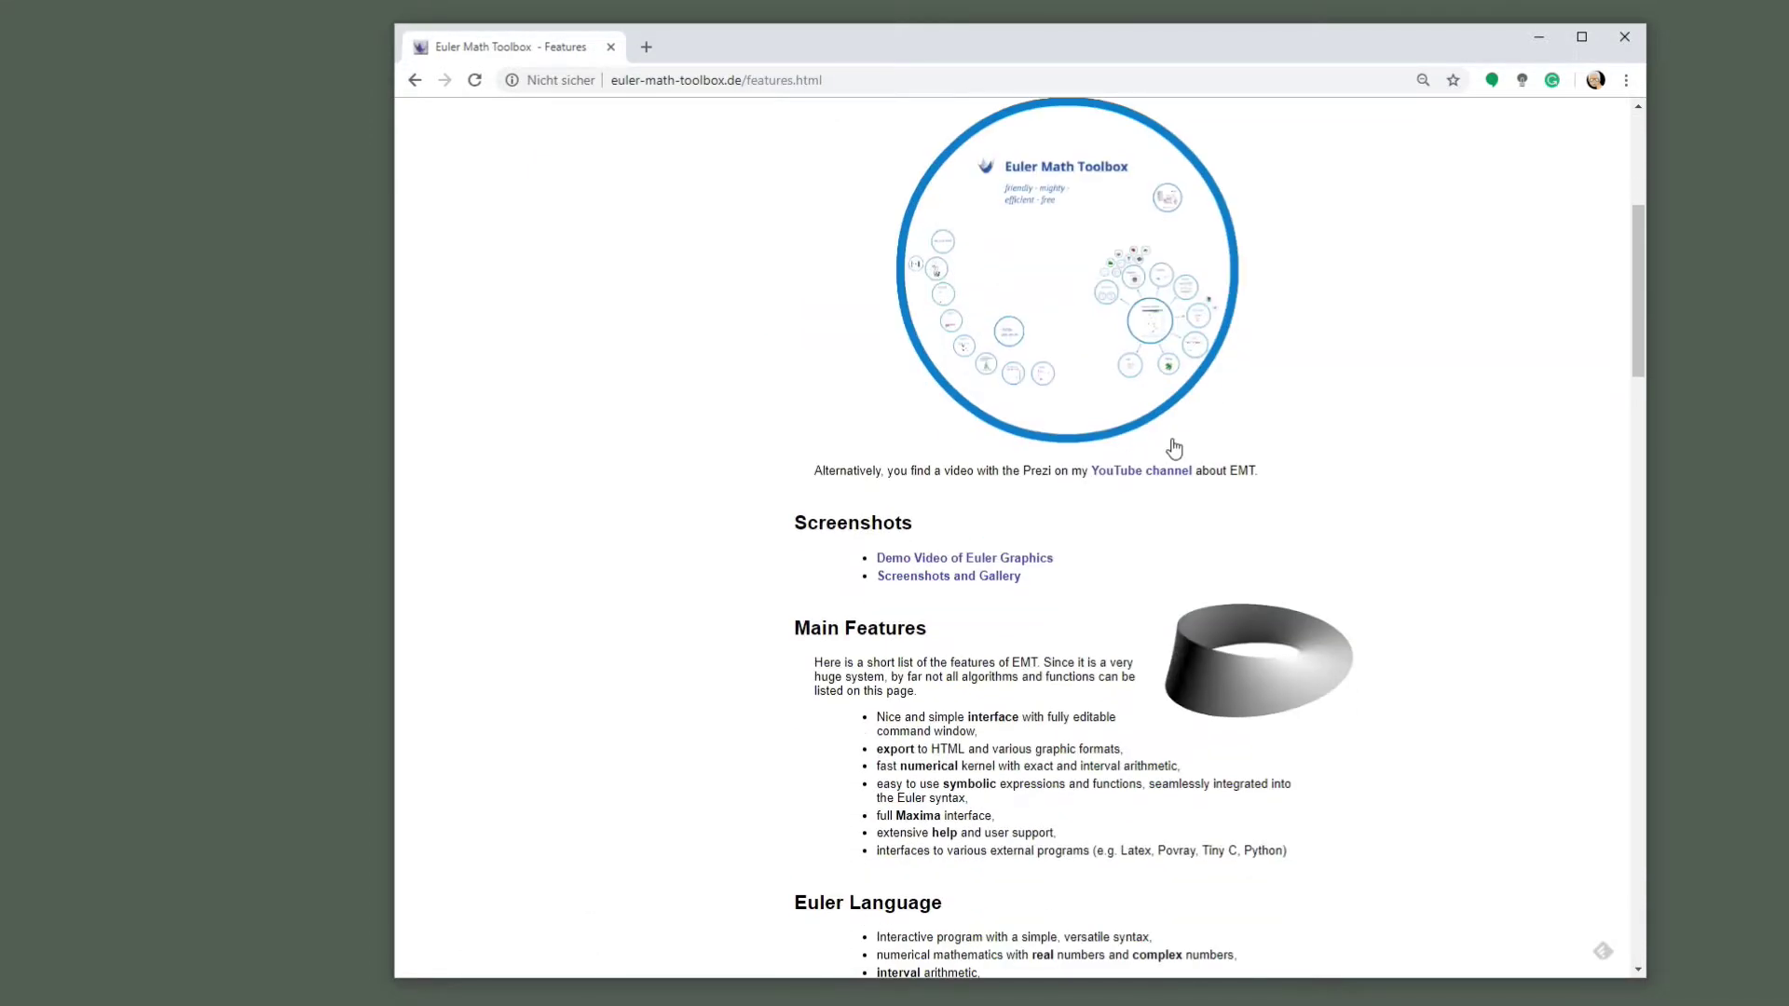
pyautogui.scroll(-10, 1174, 448)
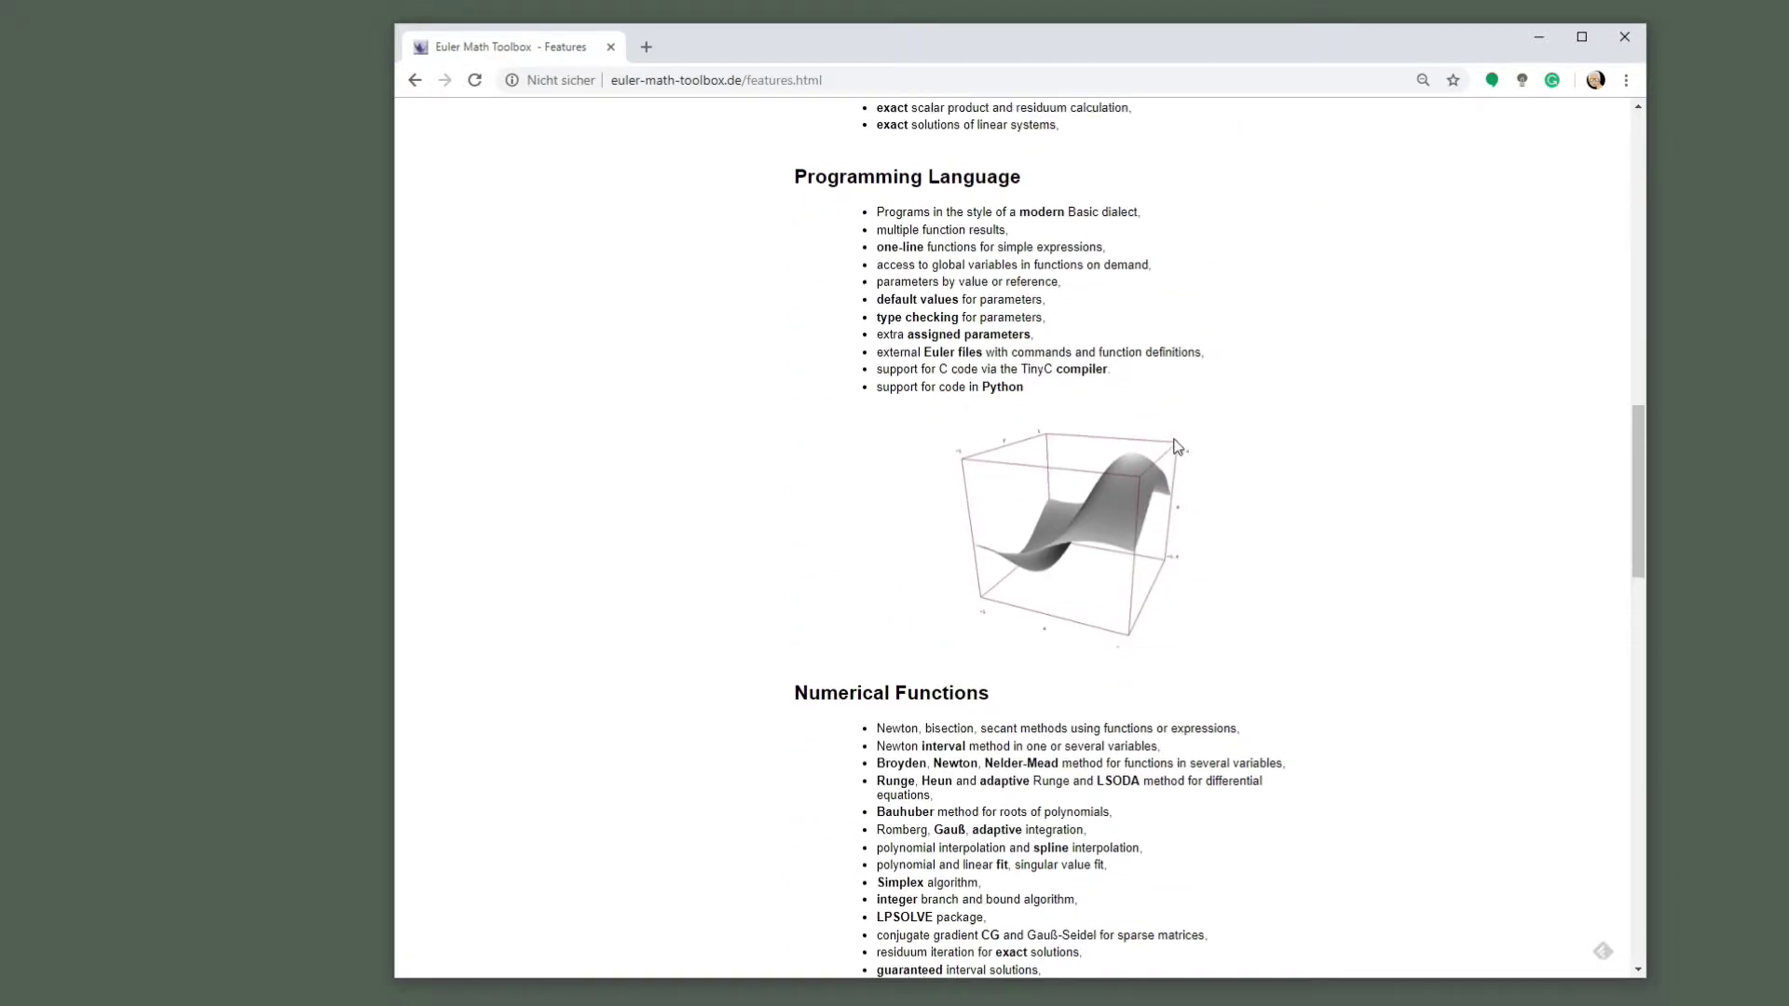
pyautogui.press('Home')
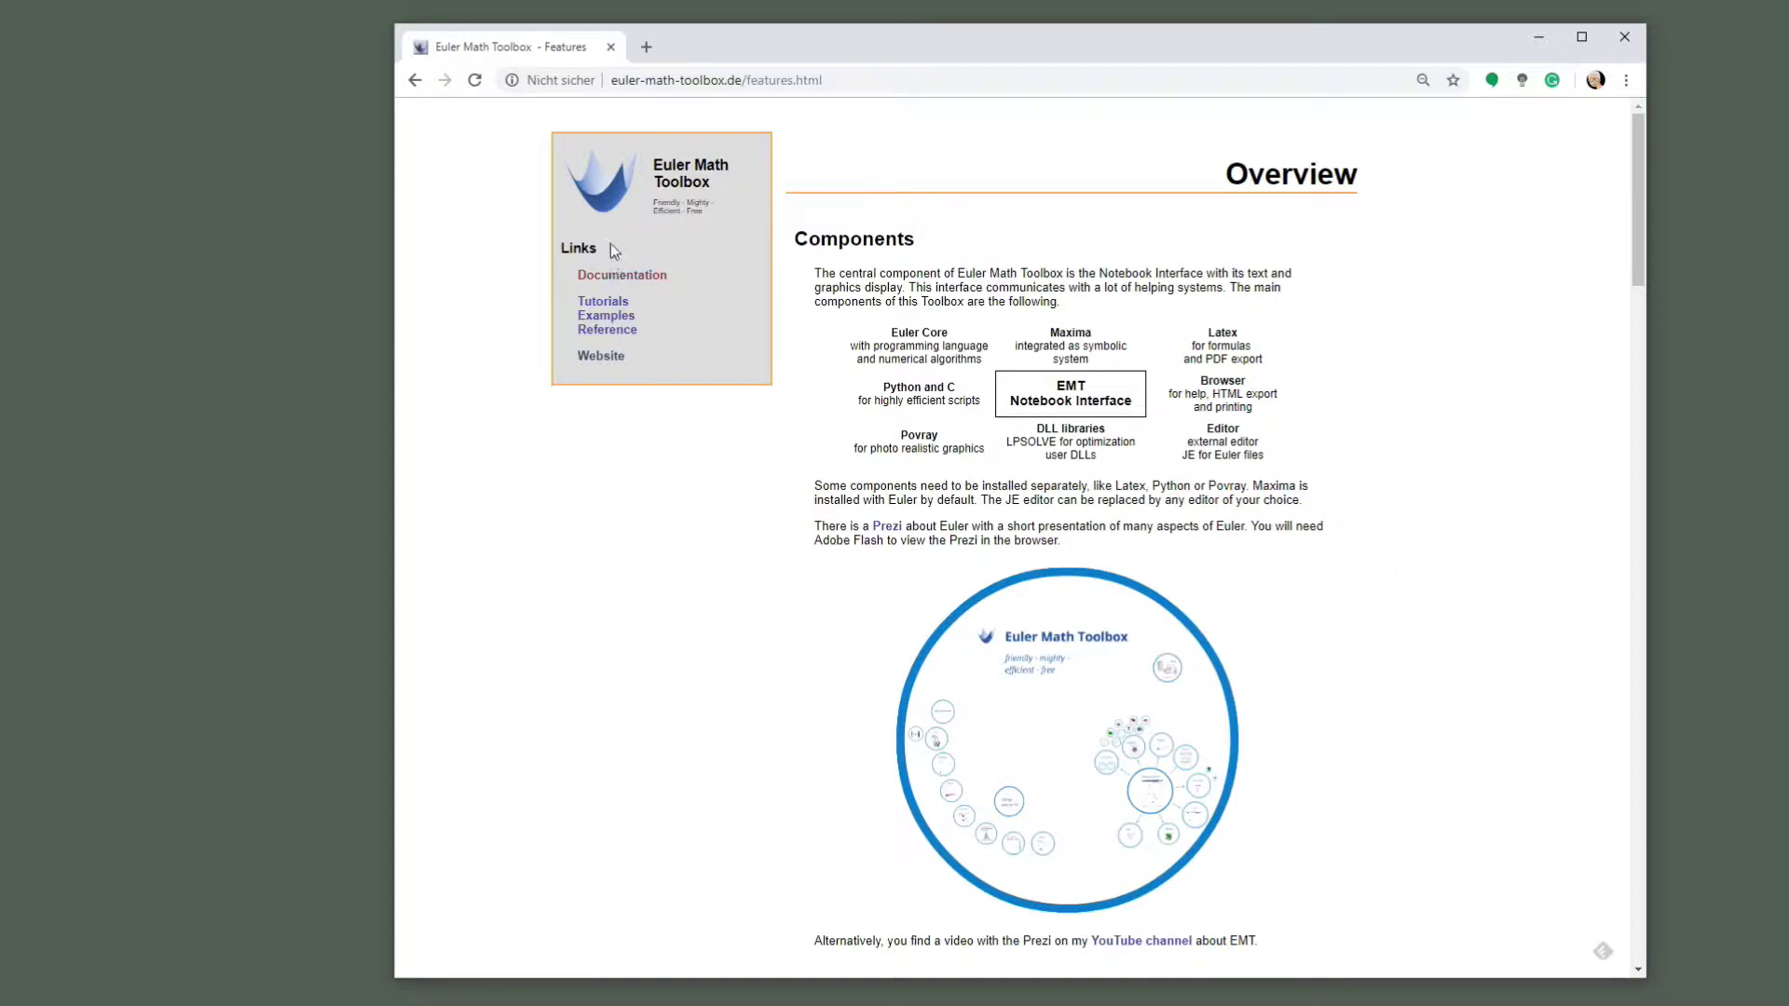
# Step: From the home page, open Download and follow its Download Link to SourceForge
pyautogui.click(601, 355)
pyautogui.click(606, 289)
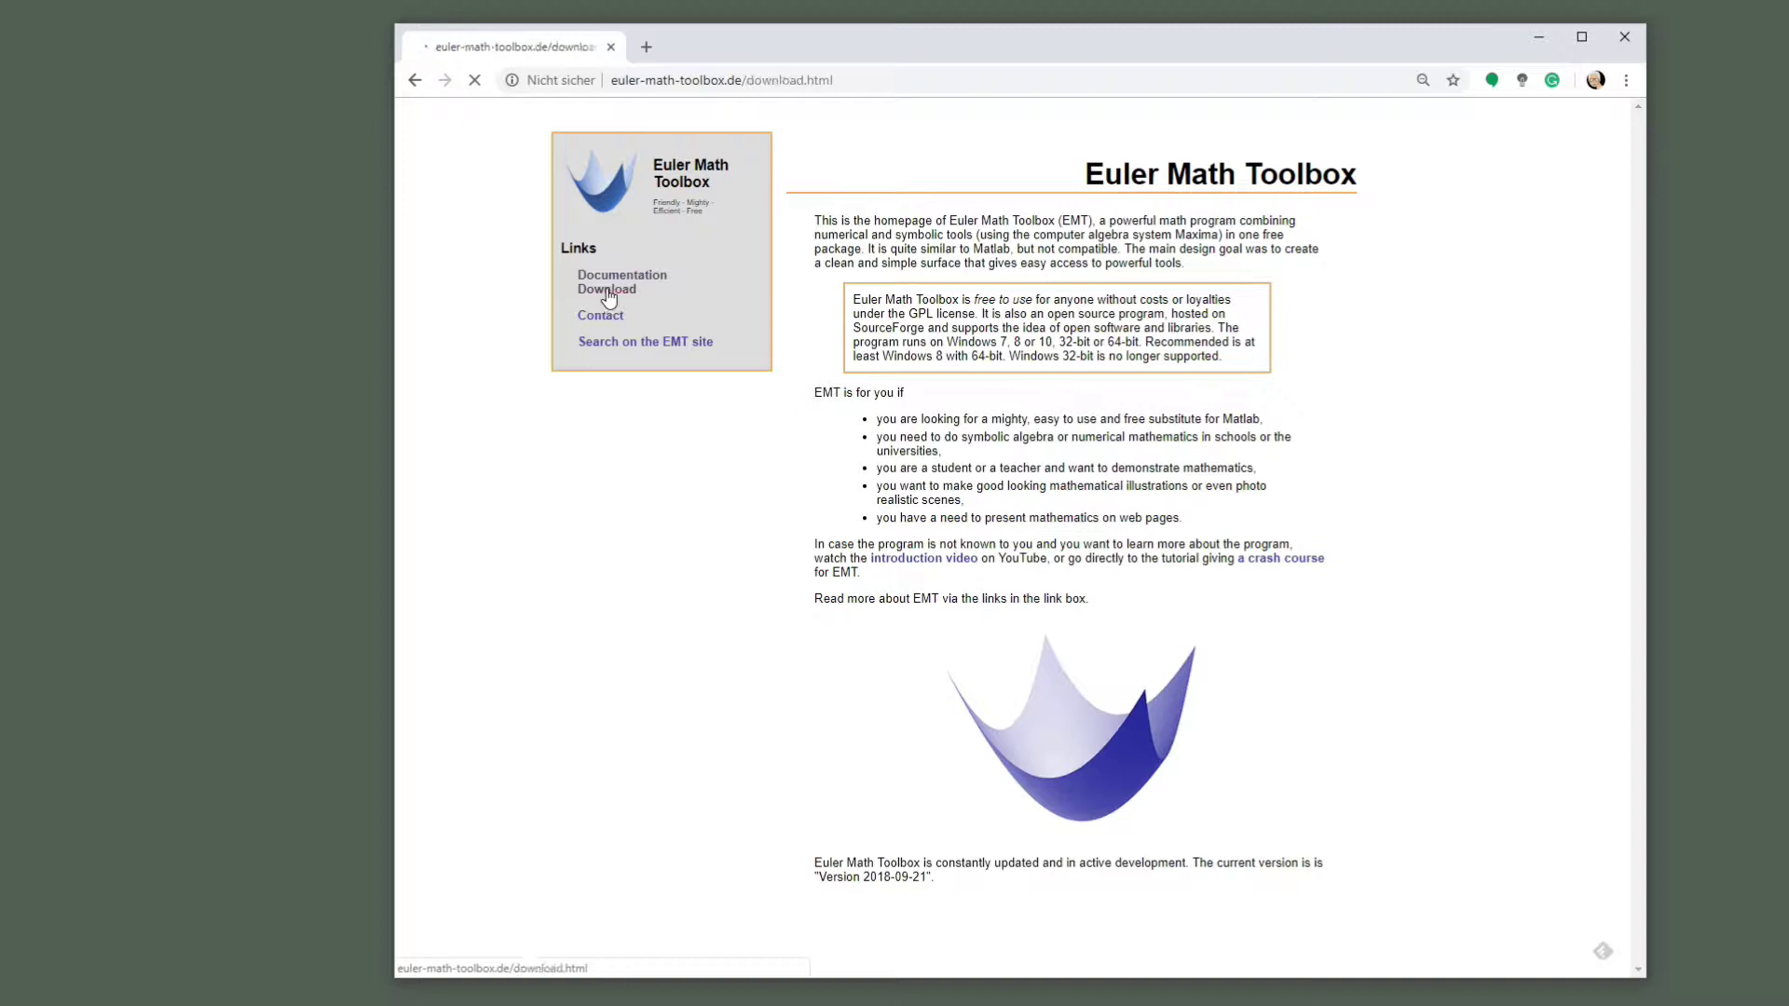
pyautogui.scroll(-2, 1048, 599)
pyautogui.scroll(-1, 1047, 599)
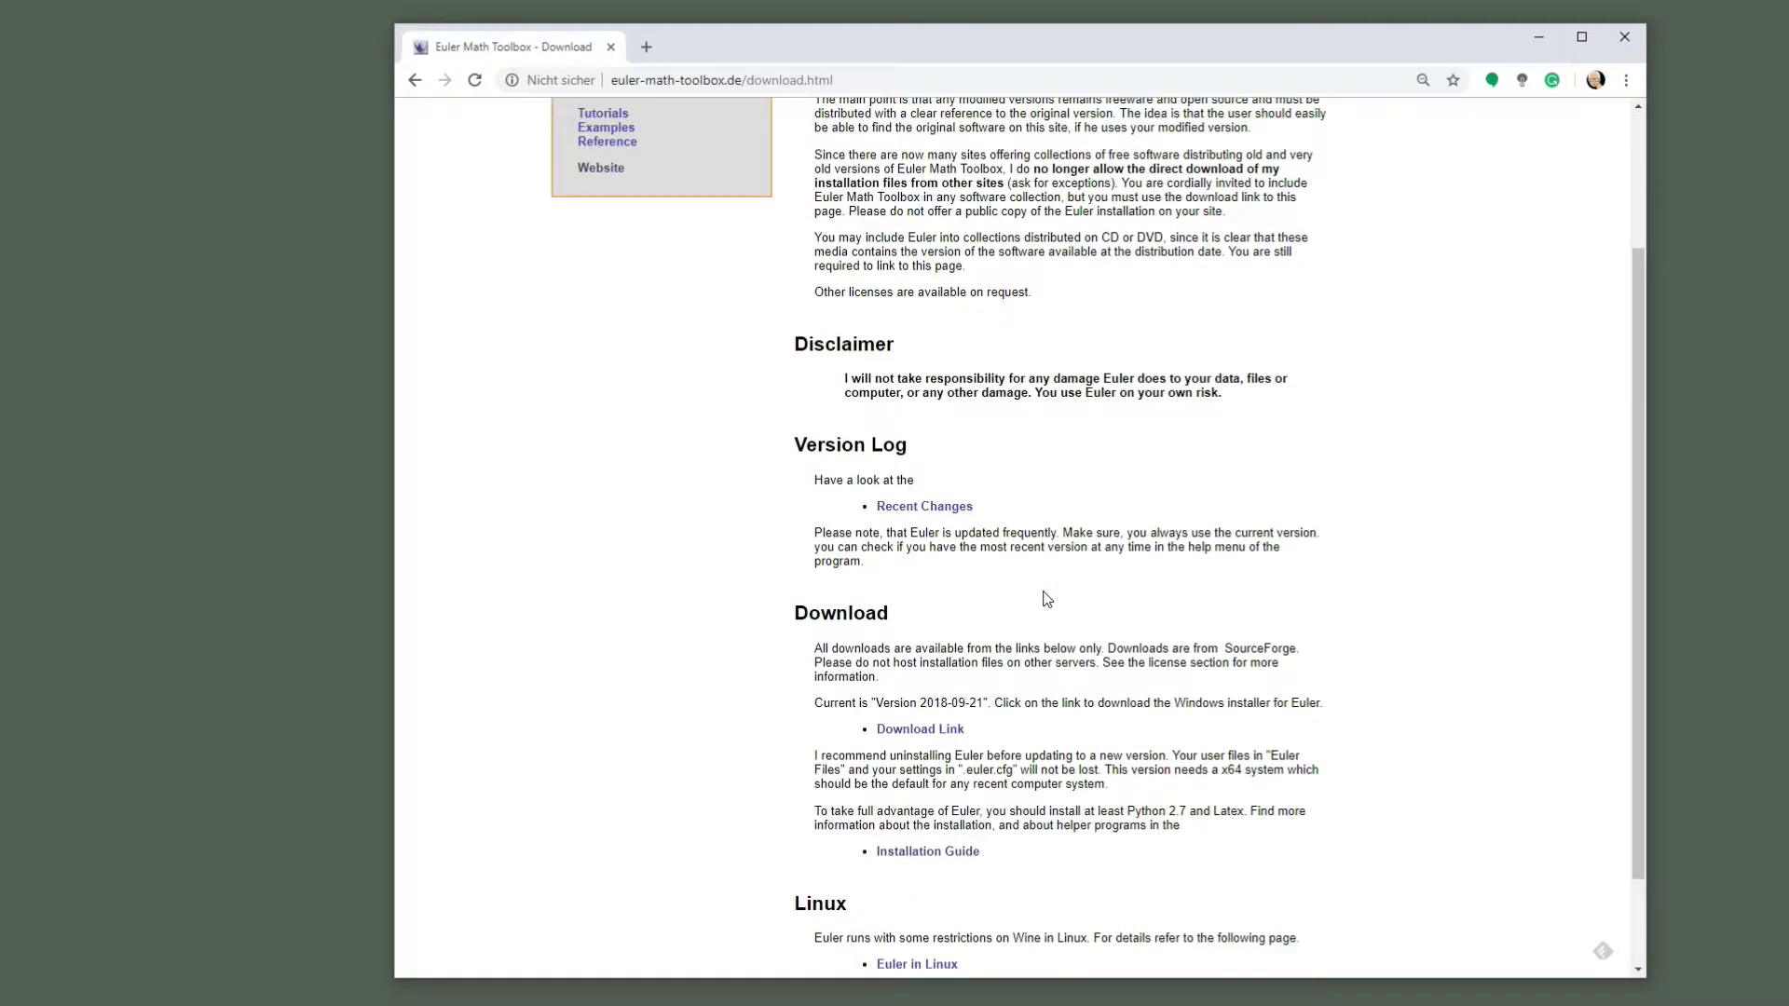
pyautogui.scroll(-1, 1048, 599)
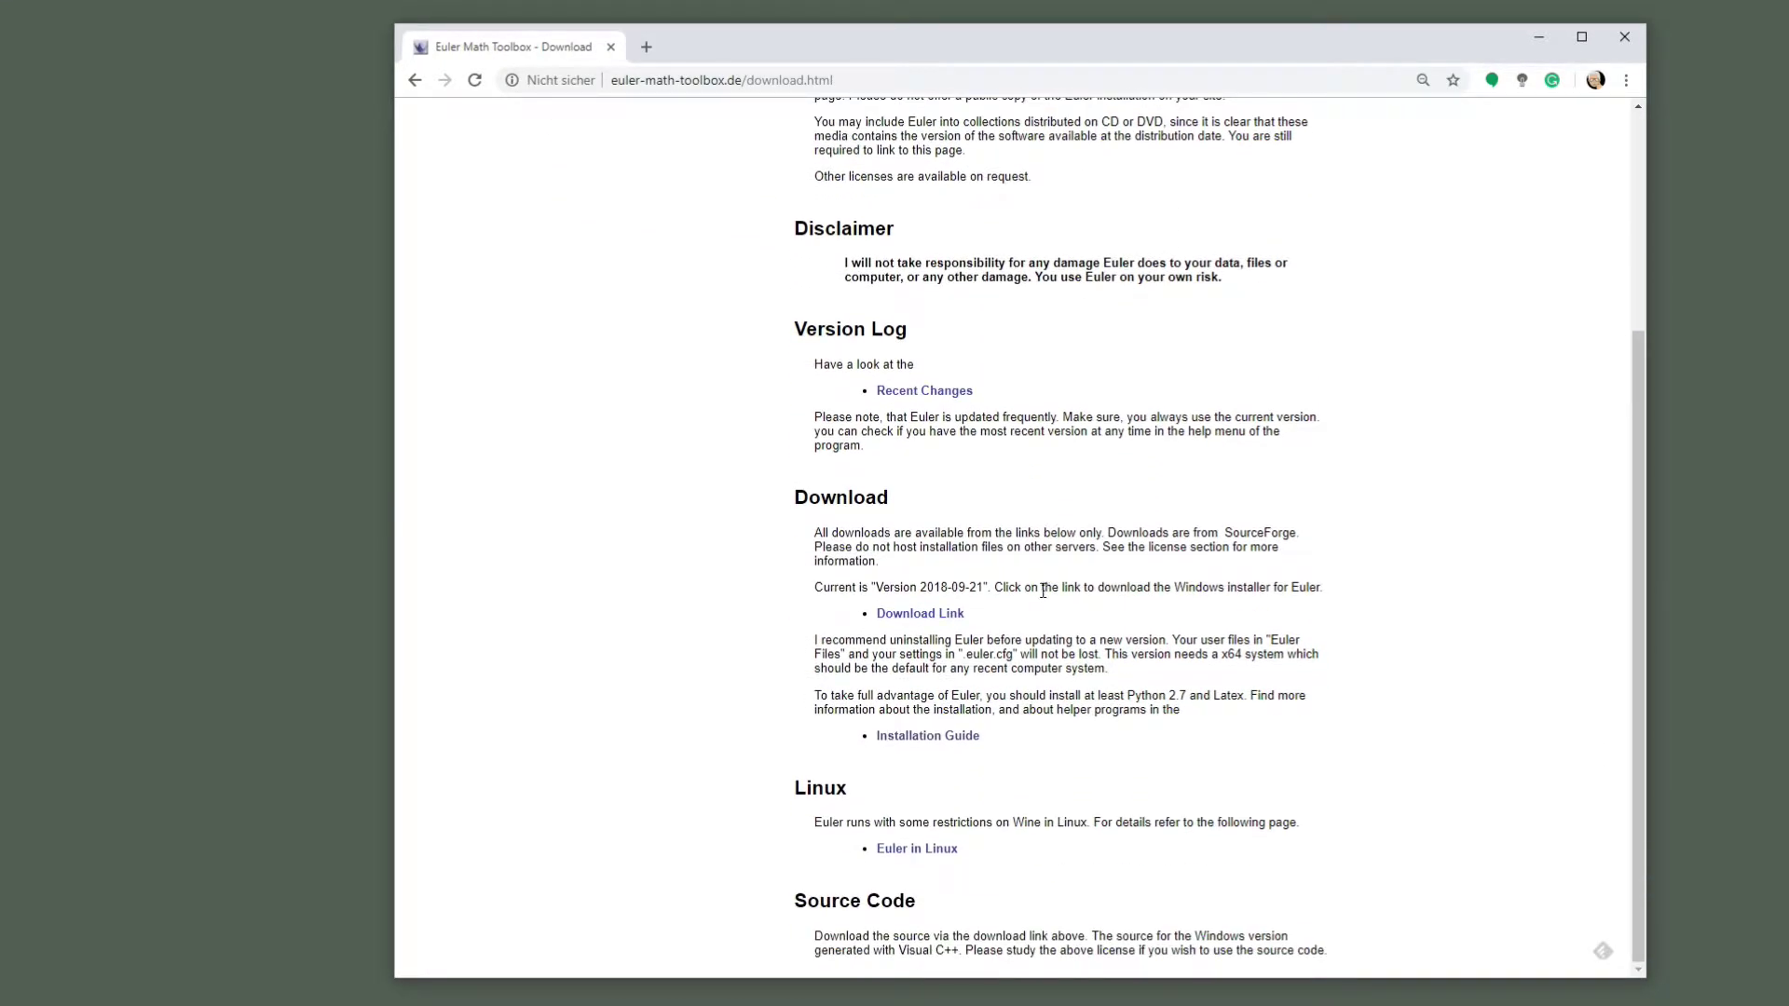
pyautogui.click(936, 615)
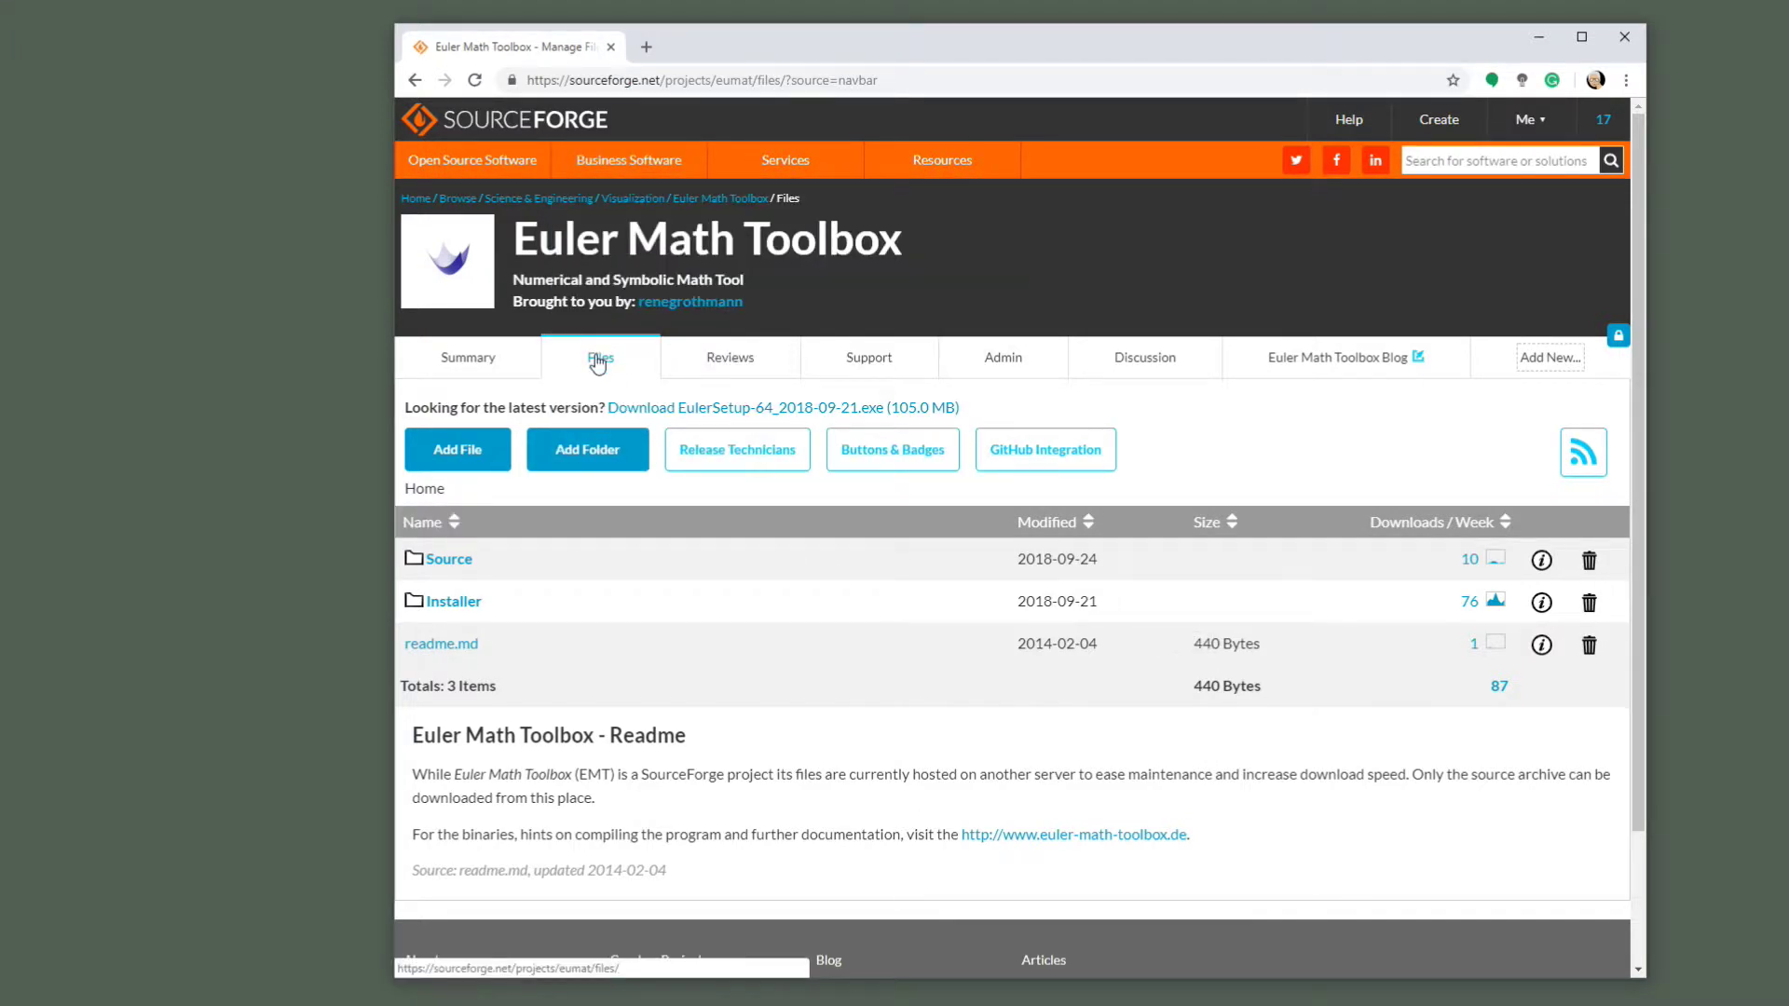
# Step: Browse the SourceForge Installer folder, then the Source folder, then Installer again
pyautogui.click(455, 606)
pyautogui.scroll(-3, 785, 603)
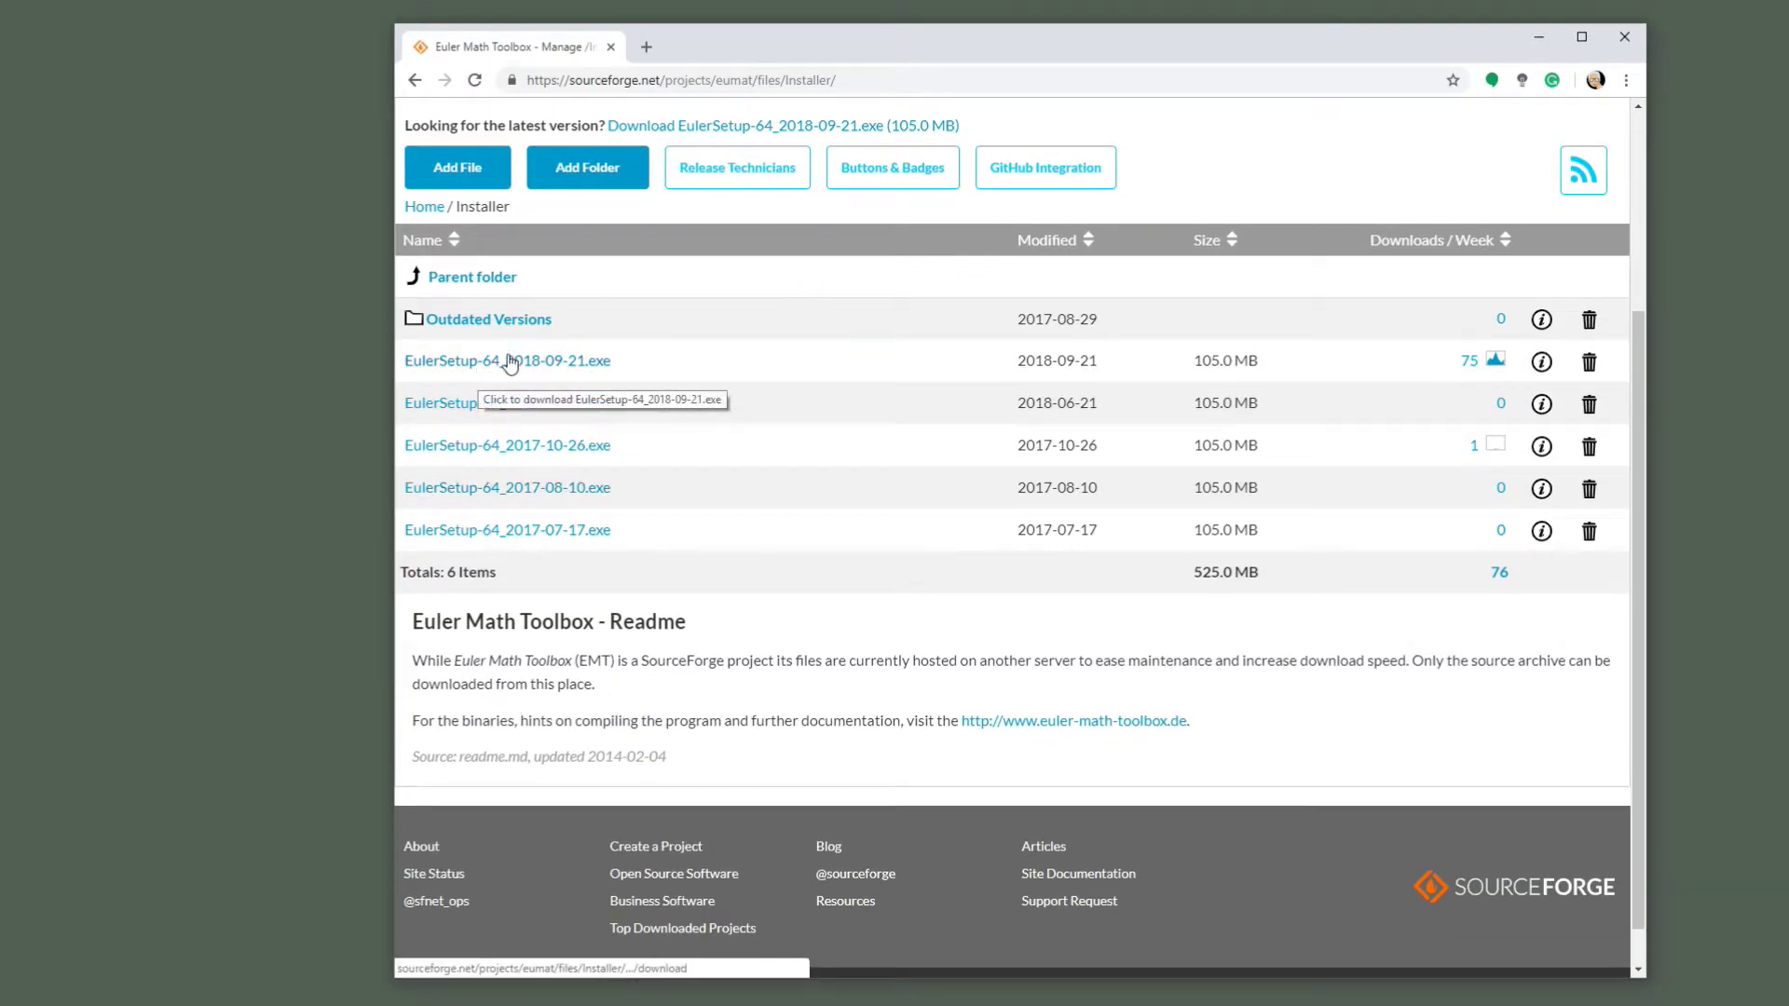
pyautogui.click(486, 275)
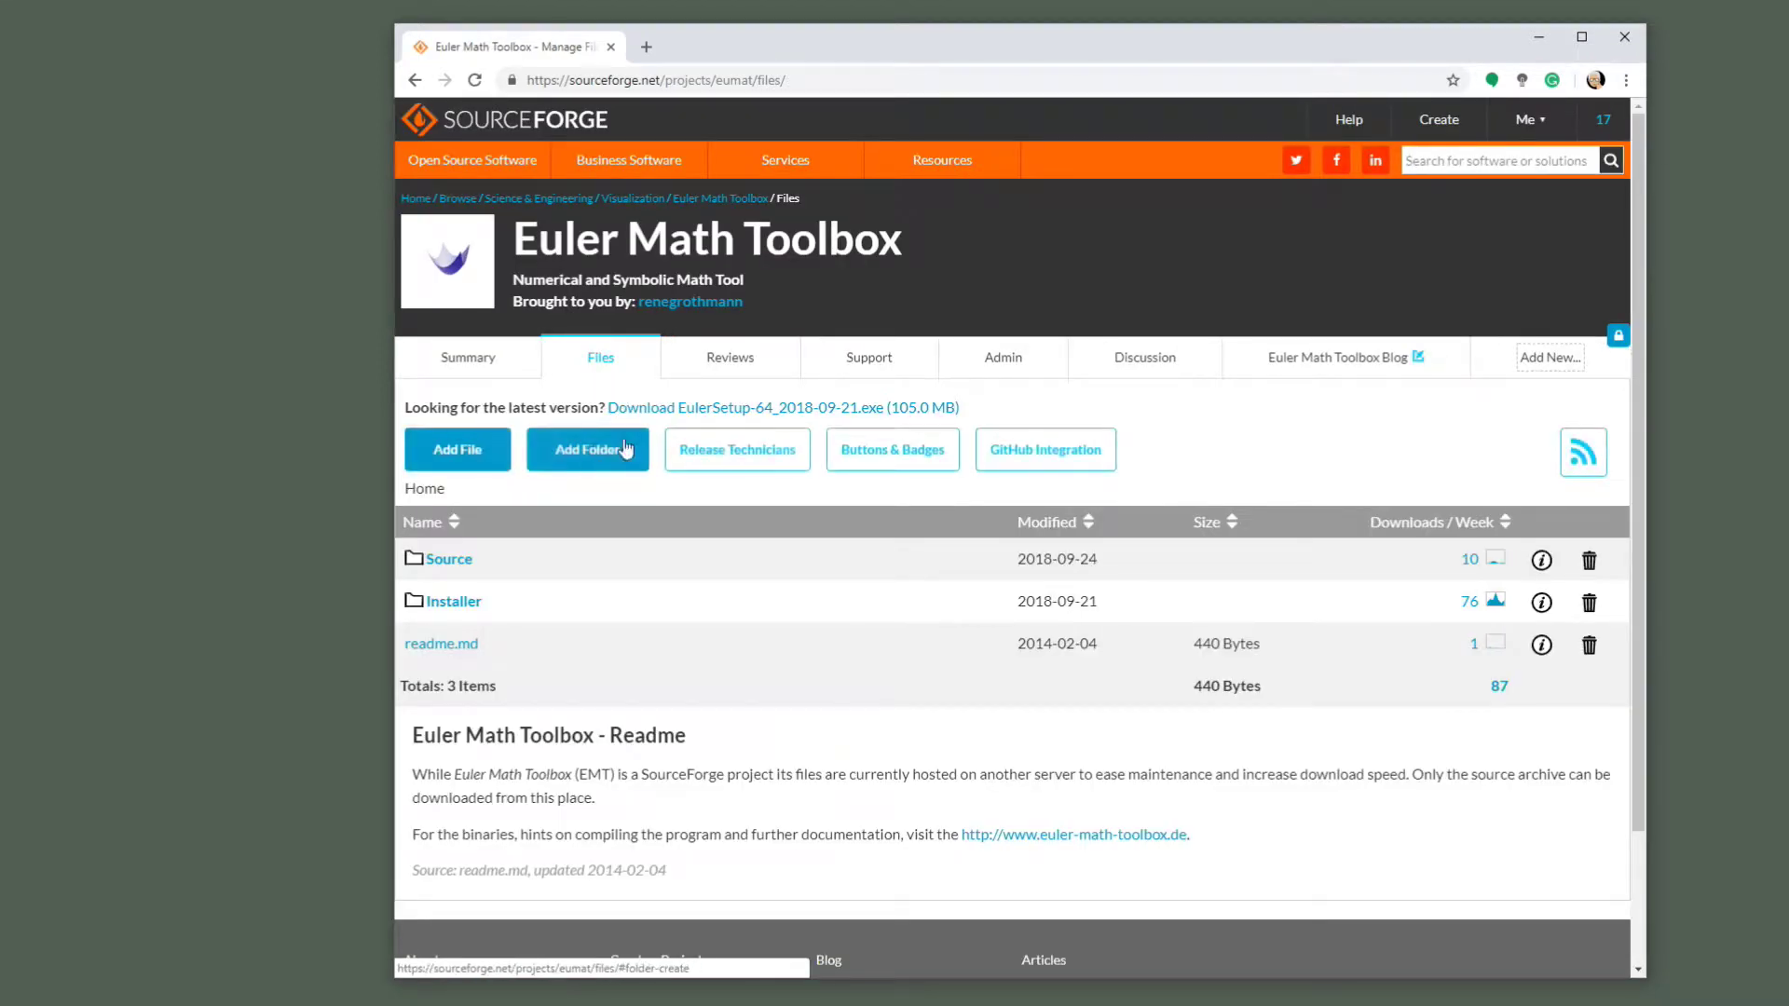
pyautogui.click(451, 560)
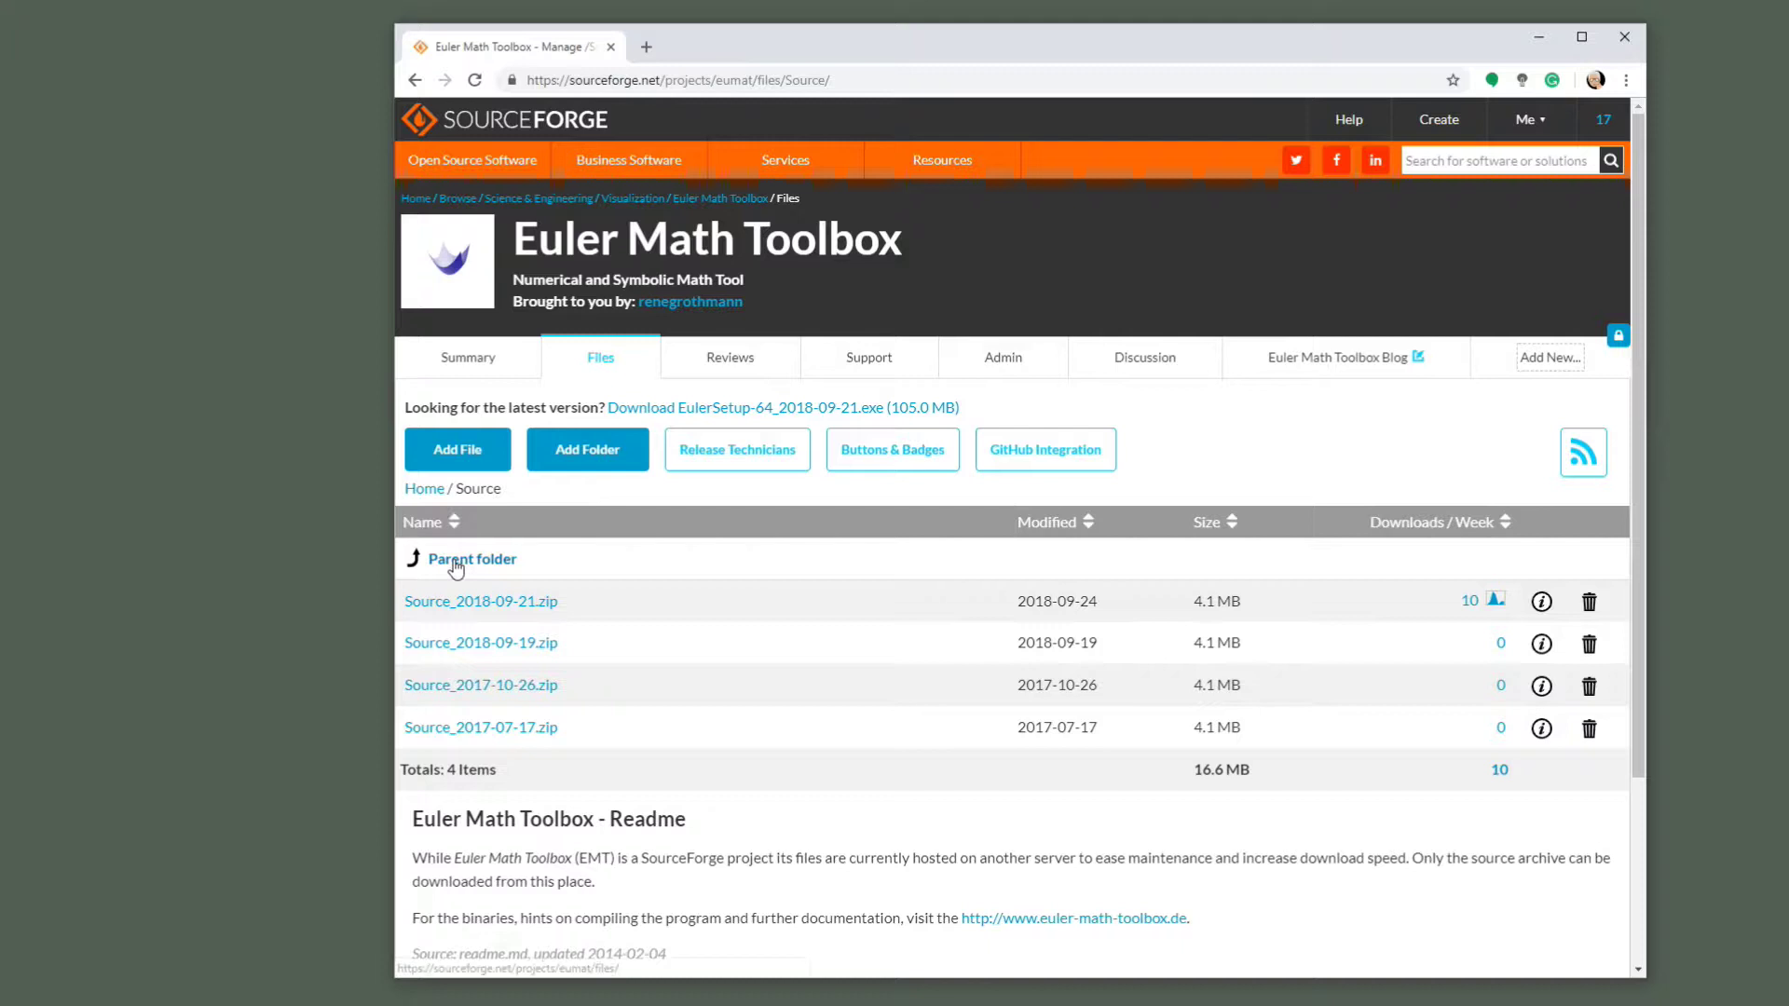
pyautogui.click(456, 559)
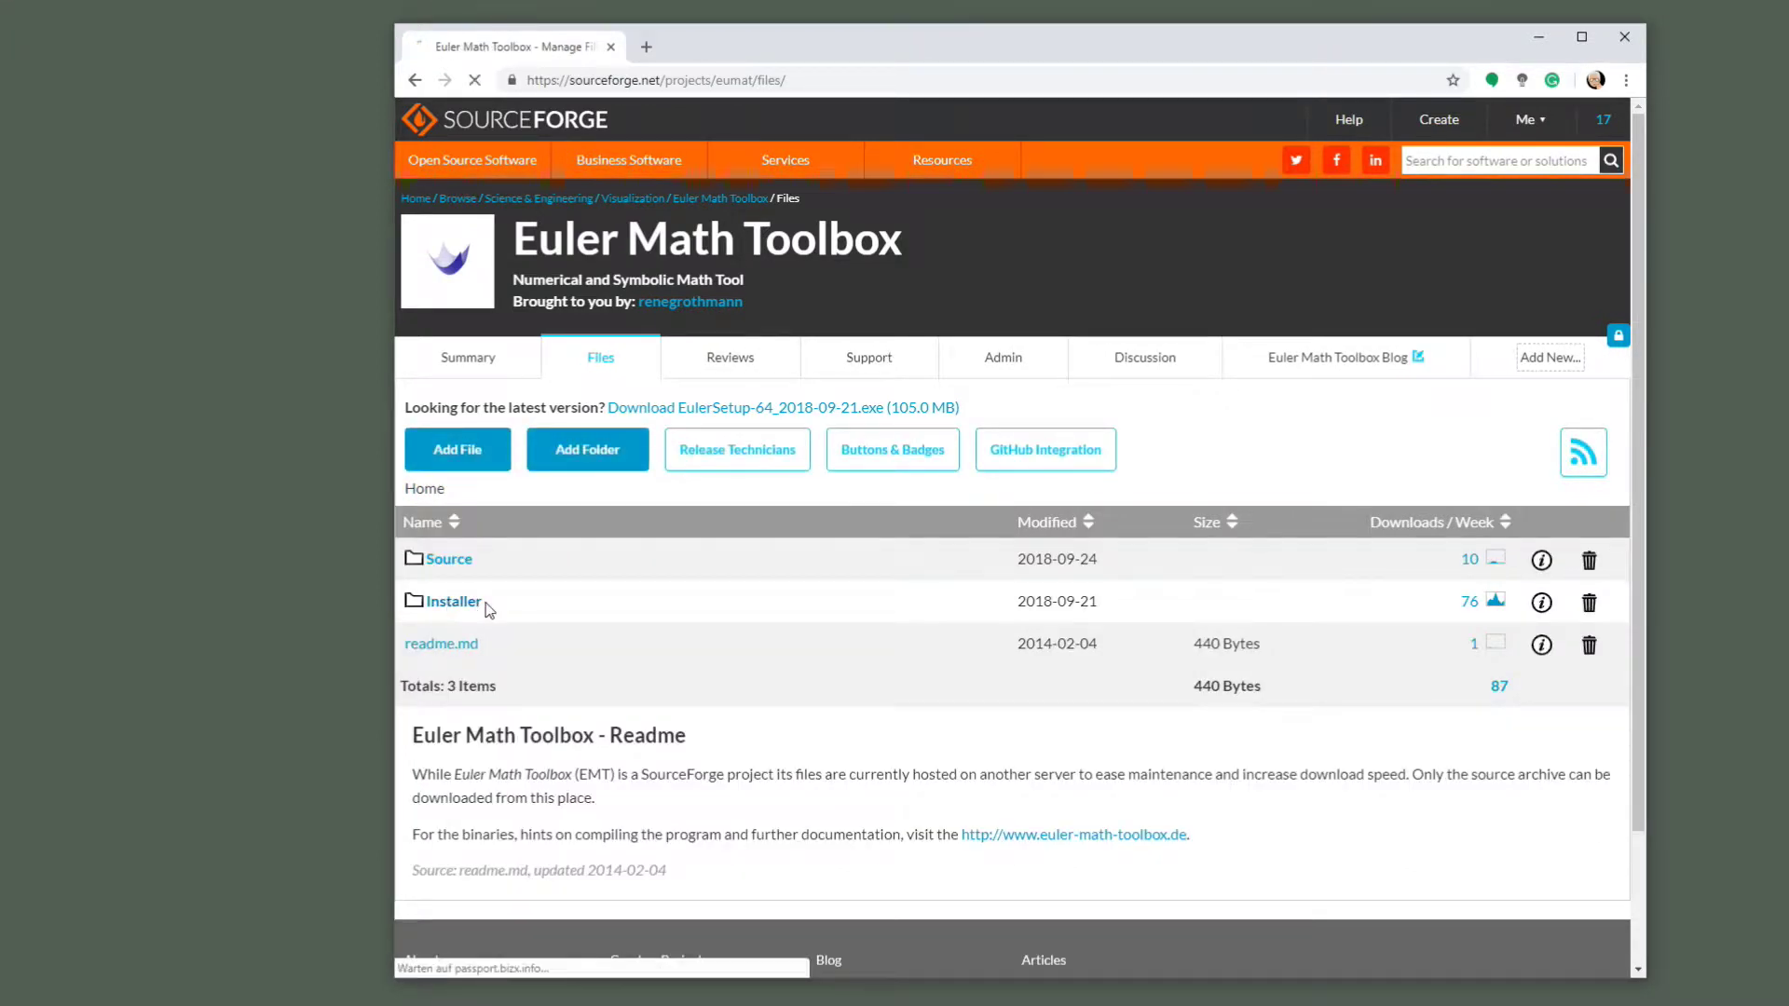
pyautogui.click(466, 603)
pyautogui.scroll(-3, 946, 552)
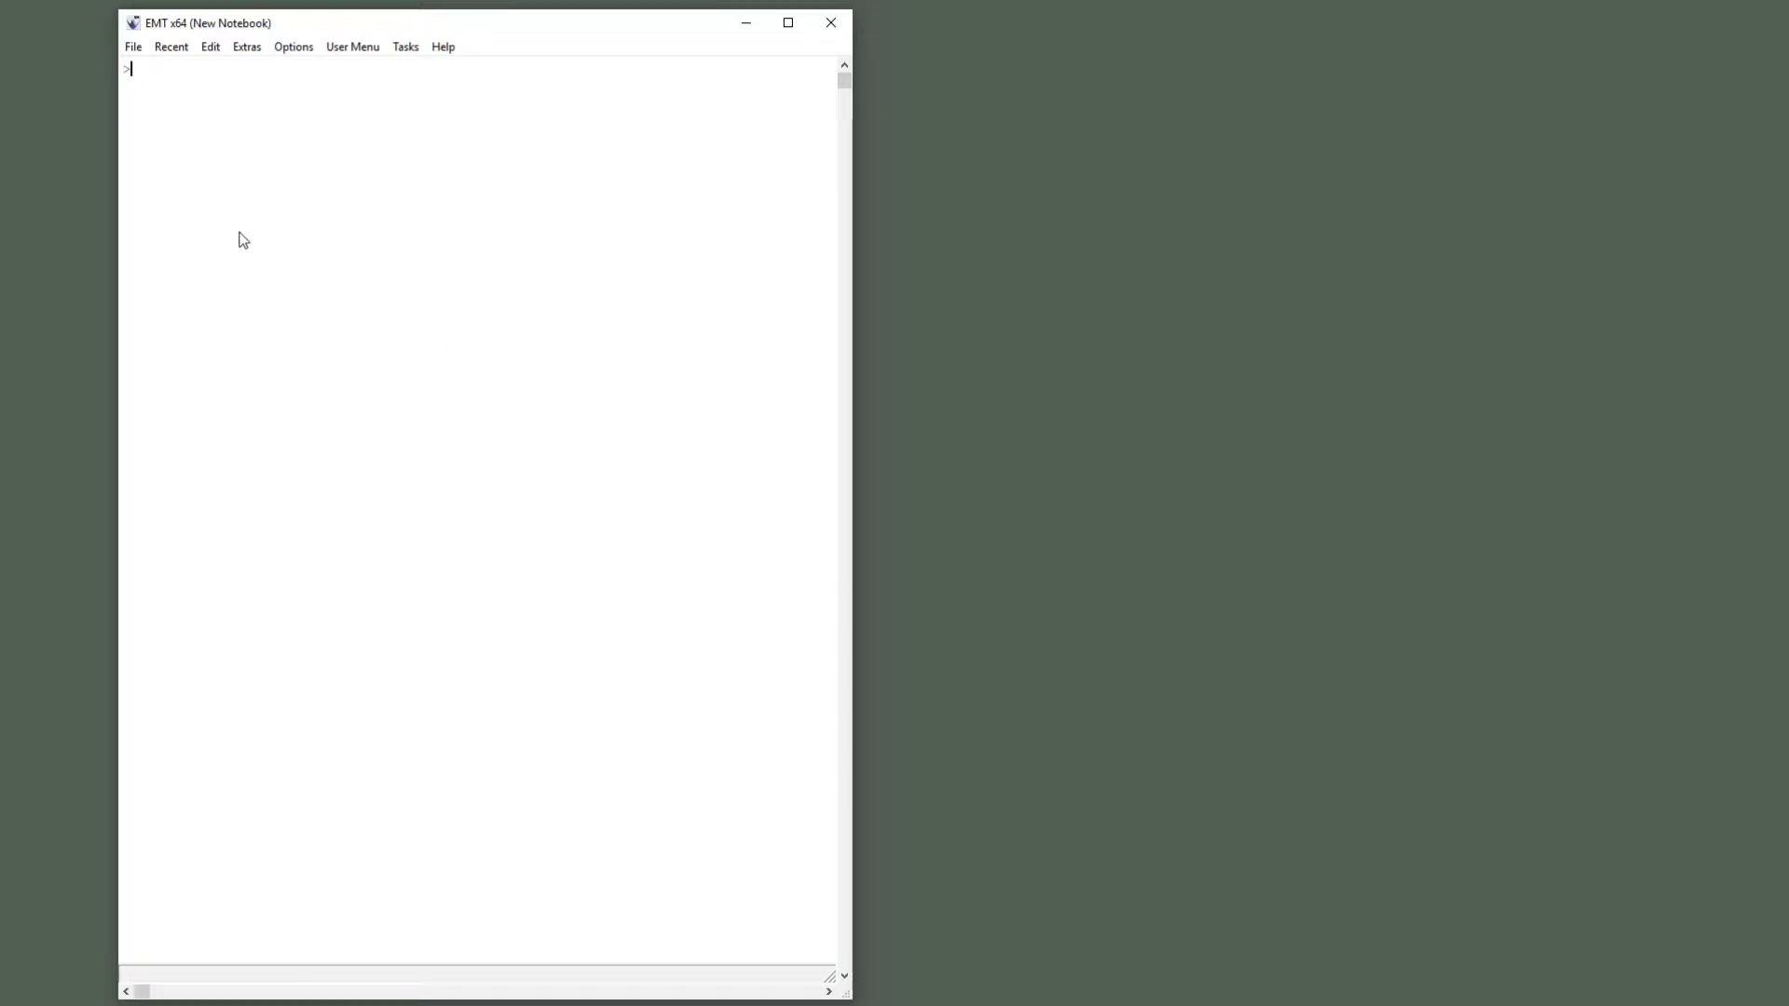
# Step: Load '00 - A Crash Course in Euler.en' through File > Open Tutorials or Examples
pyautogui.click(133, 47)
pyautogui.click(176, 140)
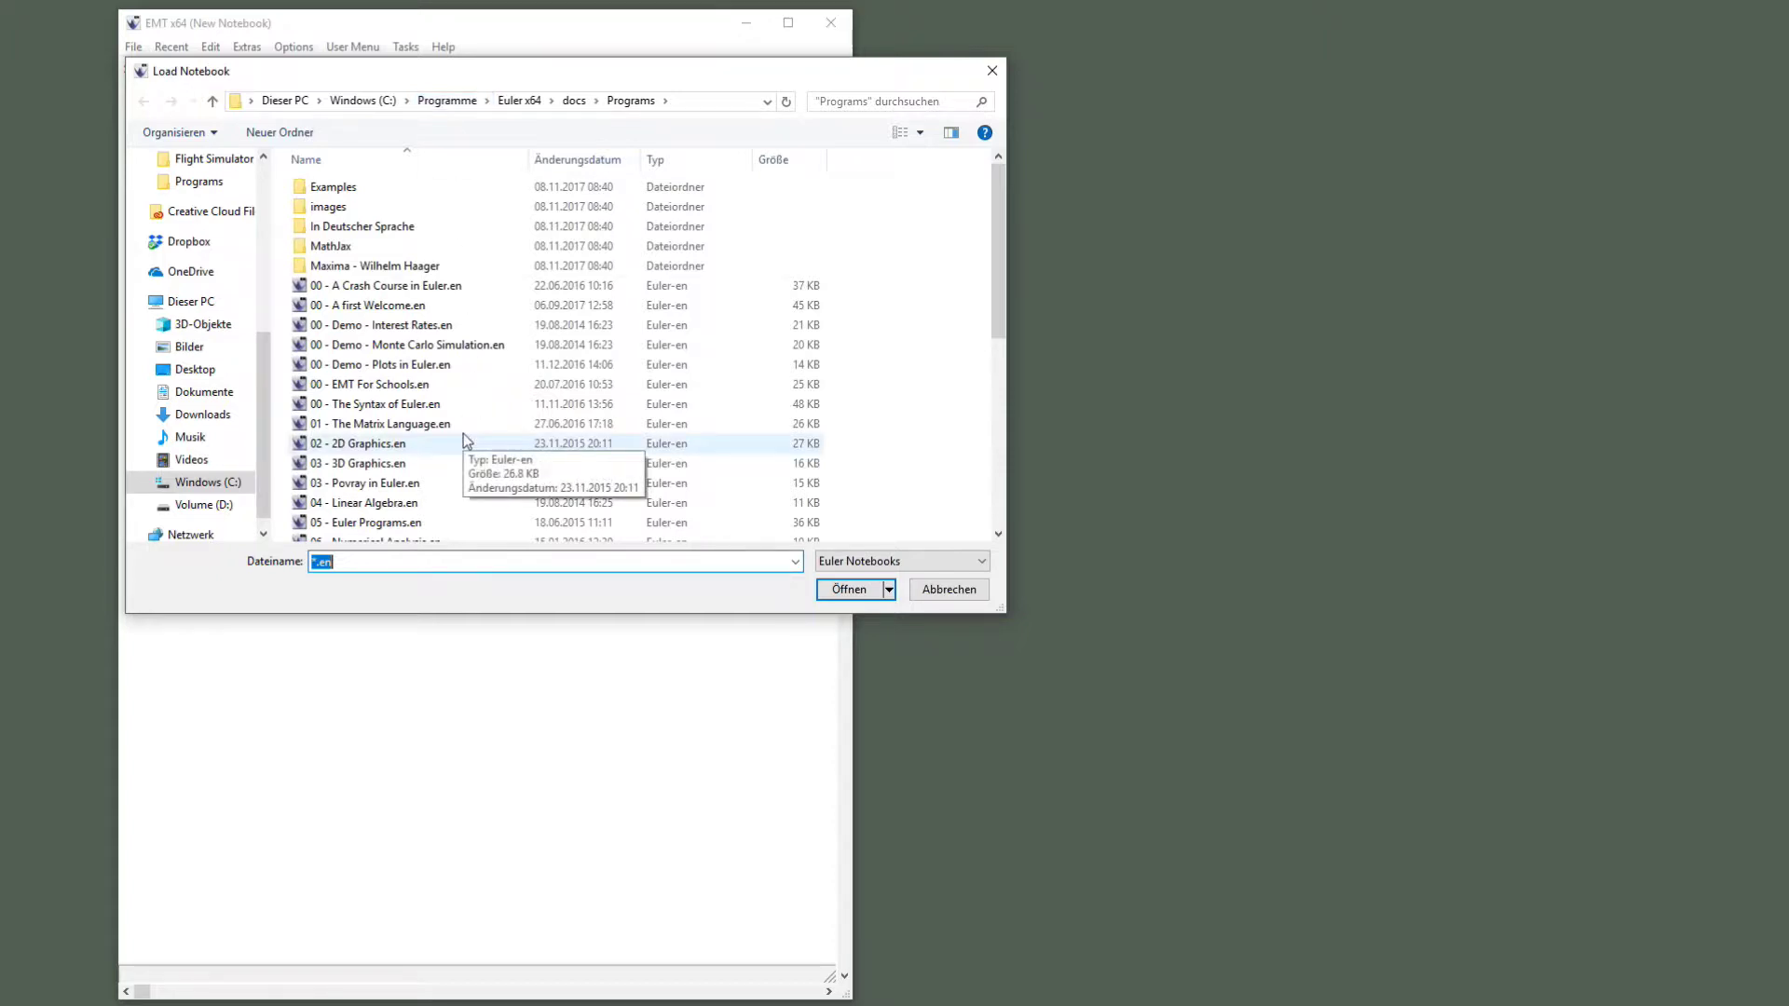
pyautogui.doubleClick(399, 286)
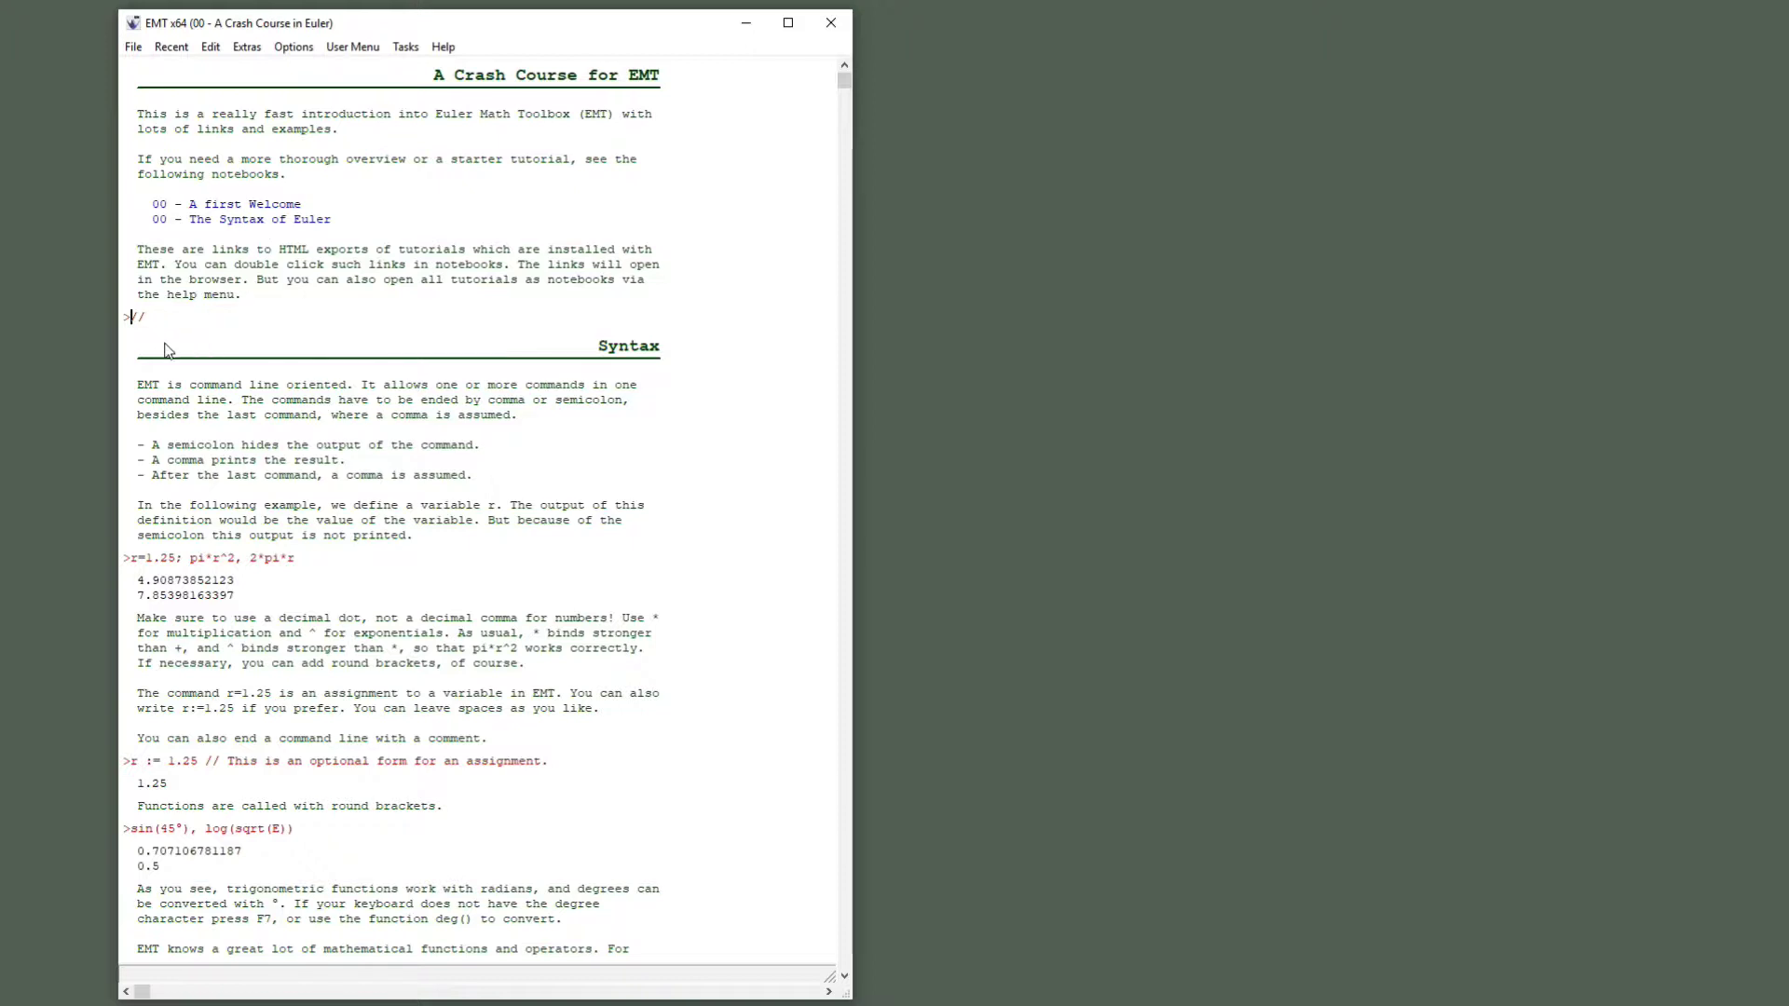
# Step: Select the r=1.25 command line, then scroll down to the plot2d(fx,0,2pi) example
pyautogui.click(312, 559)
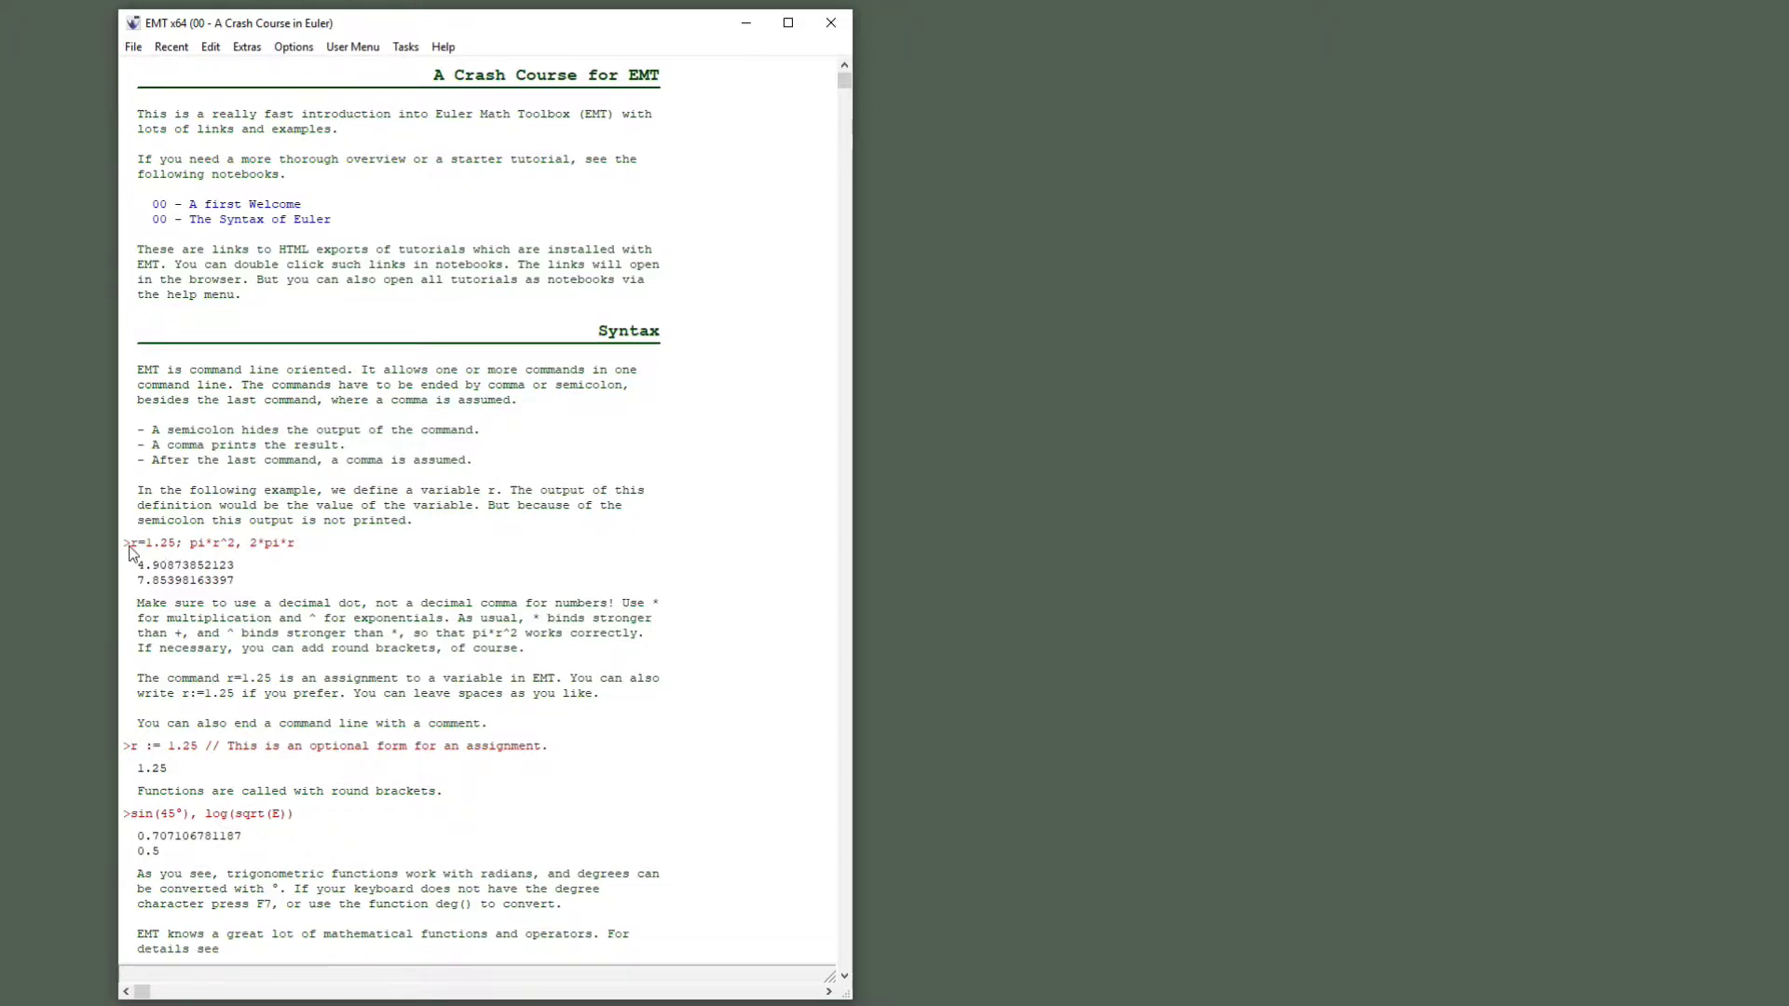
pyautogui.moveTo(134, 545); pyautogui.dragTo(356, 552)
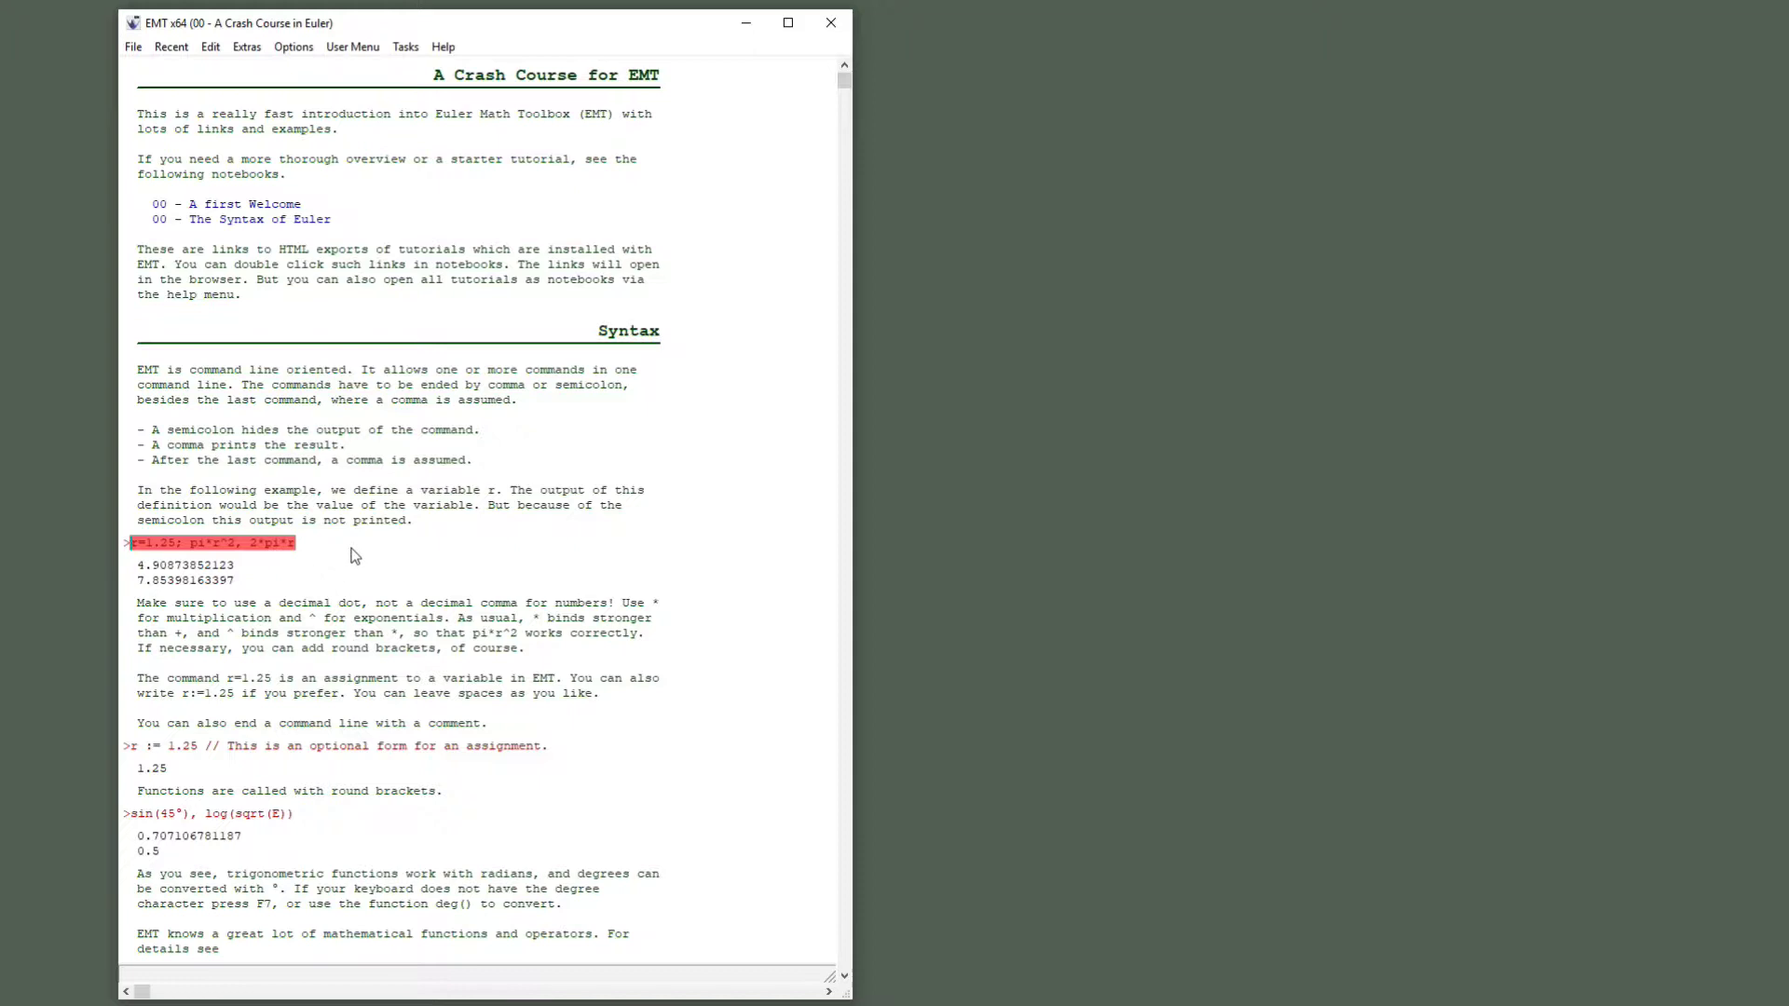
pyautogui.click(331, 556)
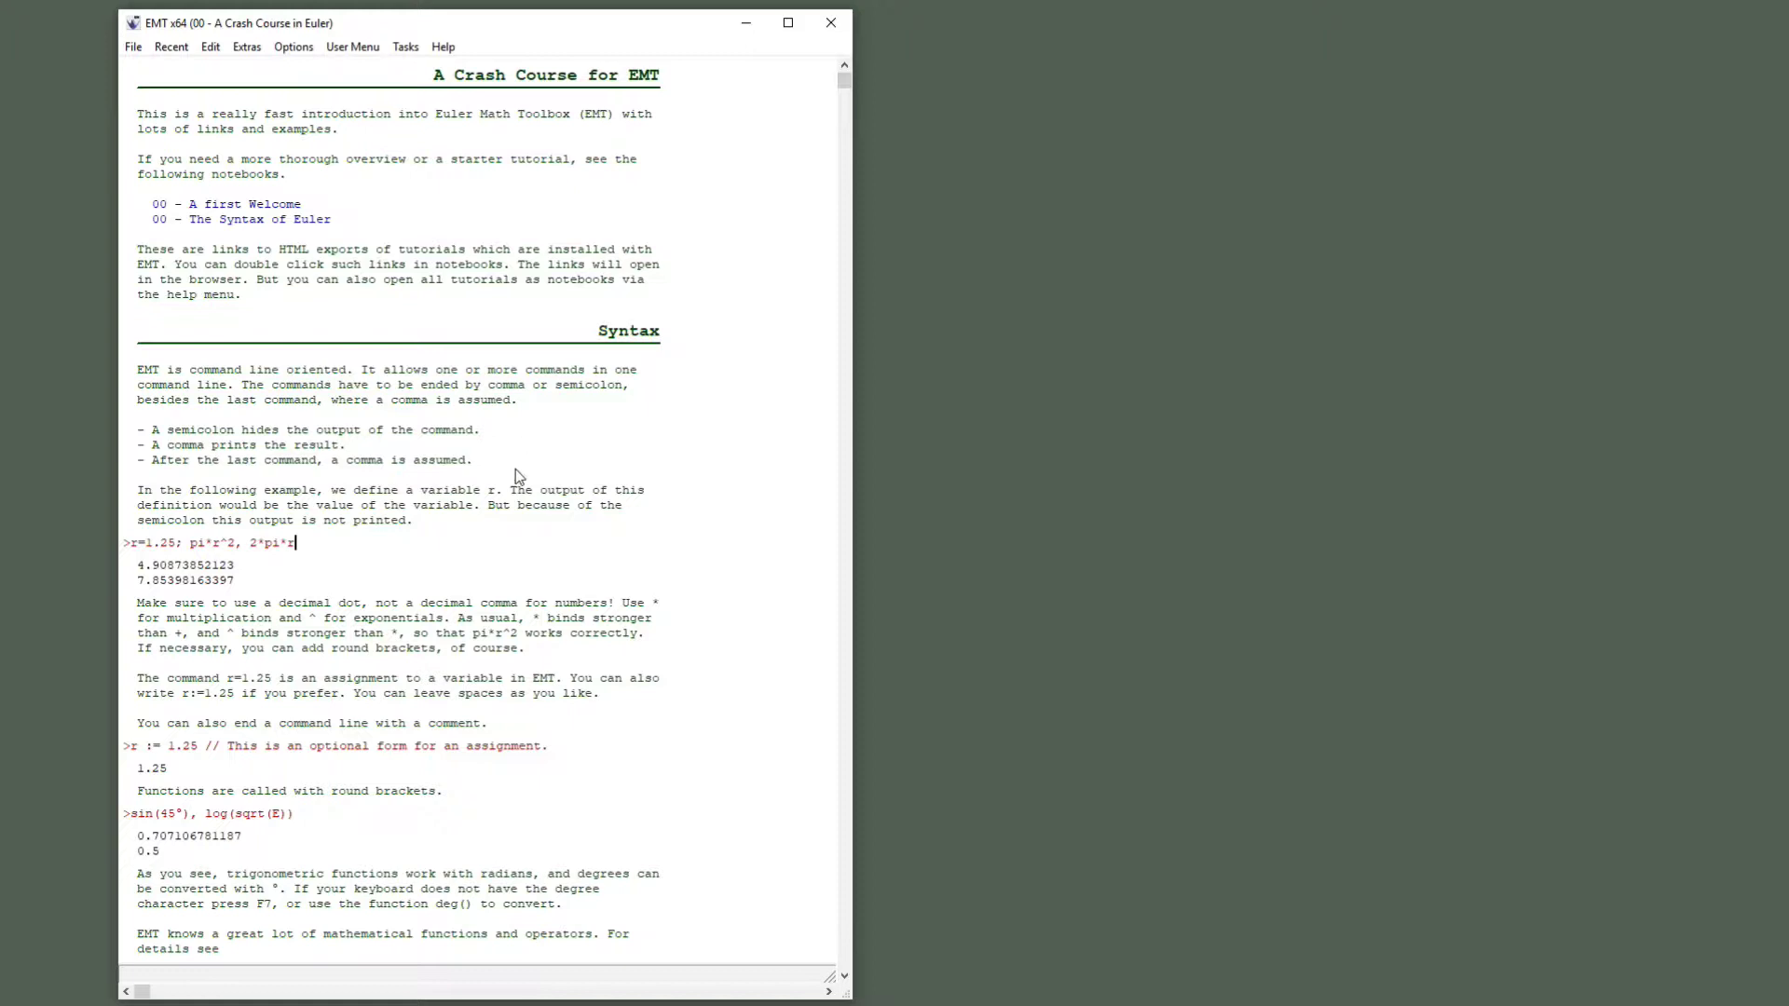
pyautogui.scroll(-15, 611, 550)
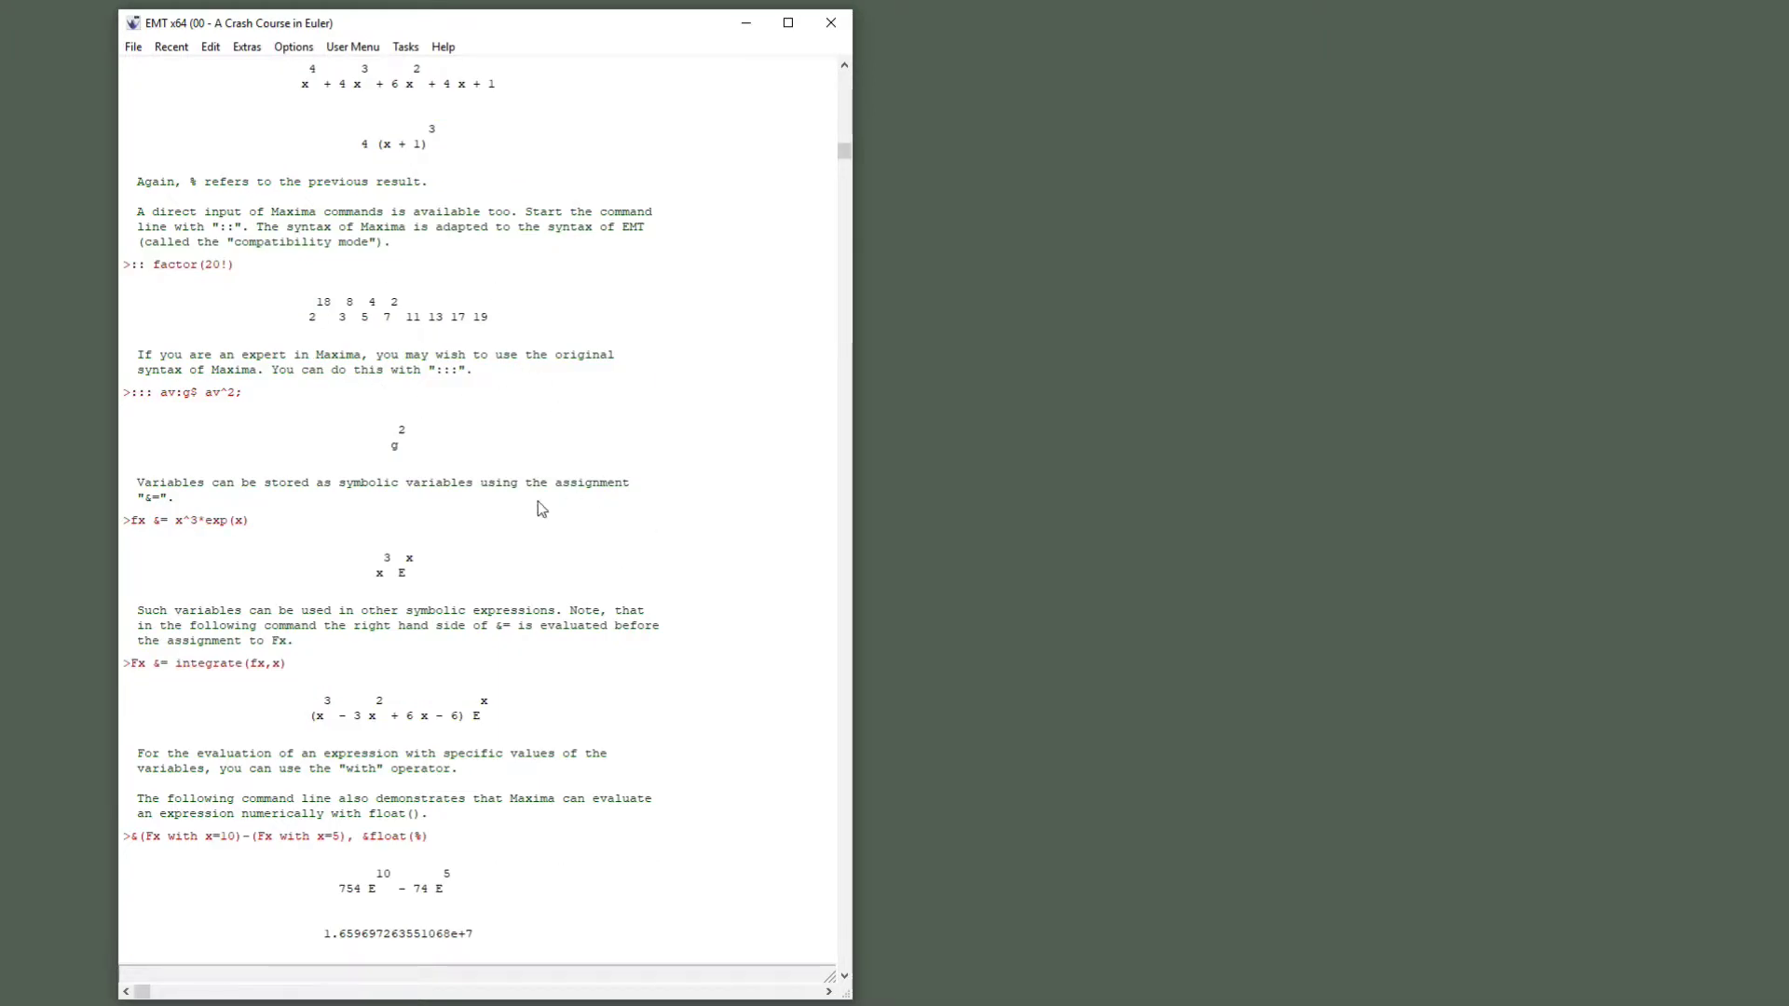
pyautogui.scroll(-4, 578, 545)
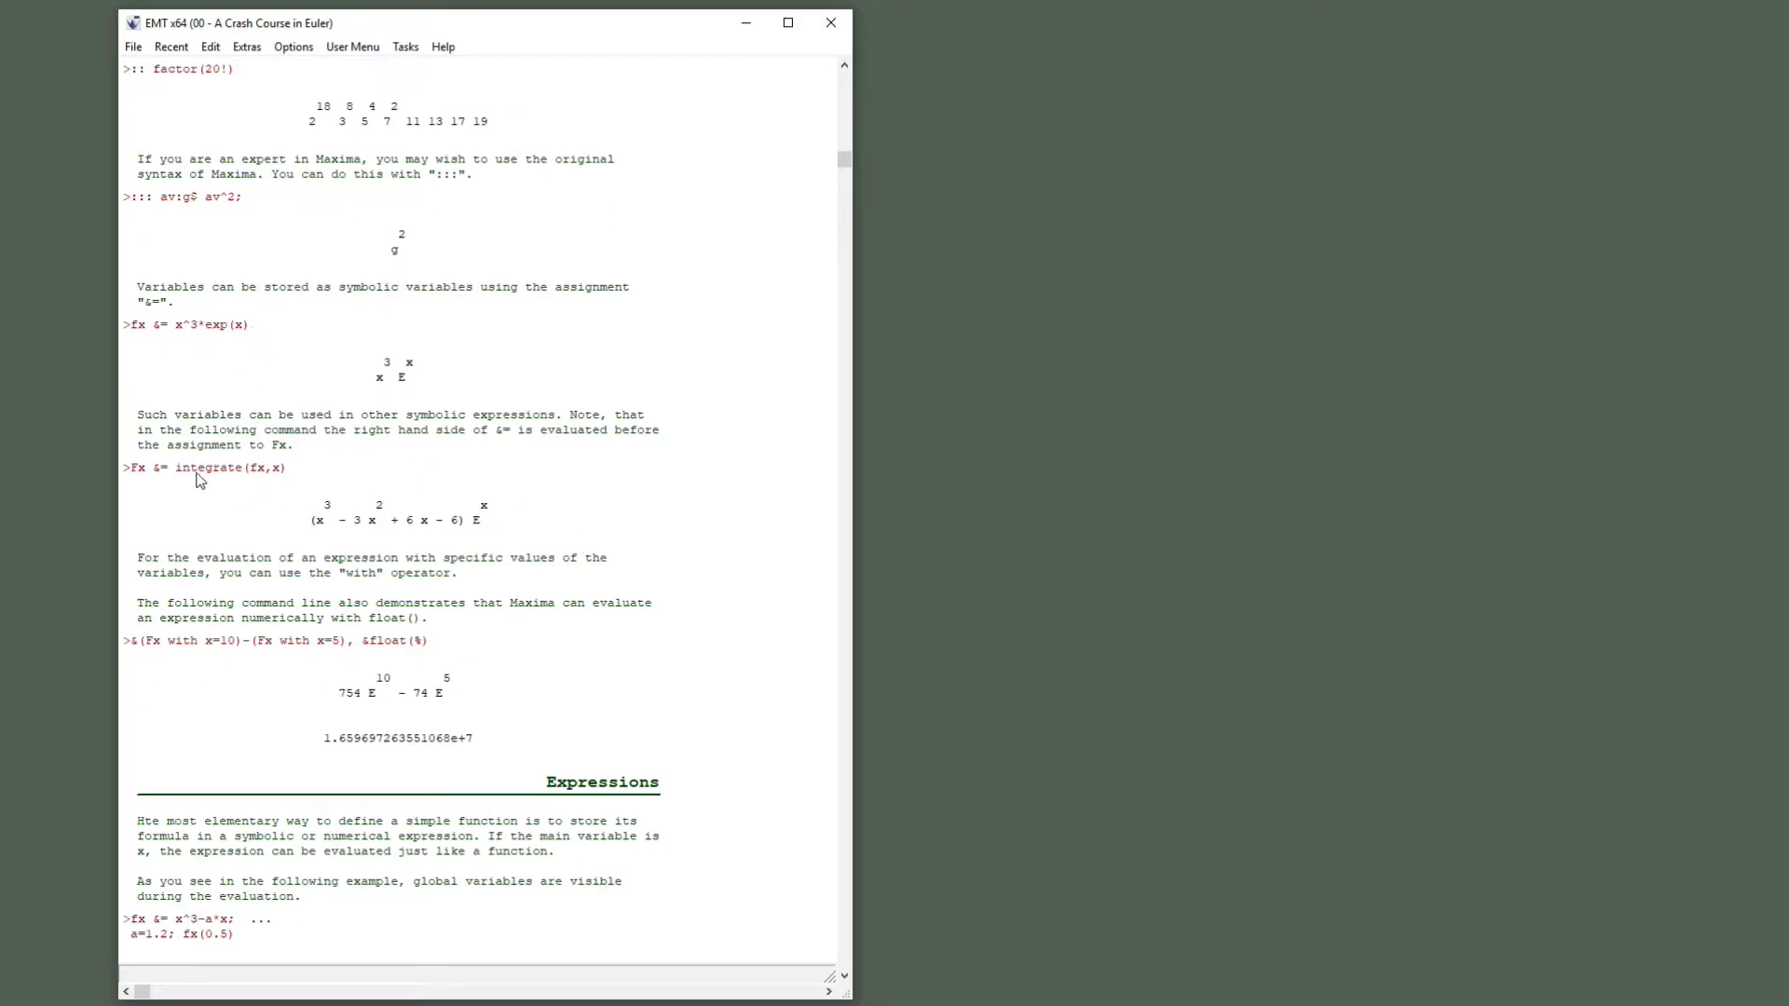
pyautogui.scroll(-7, 531, 503)
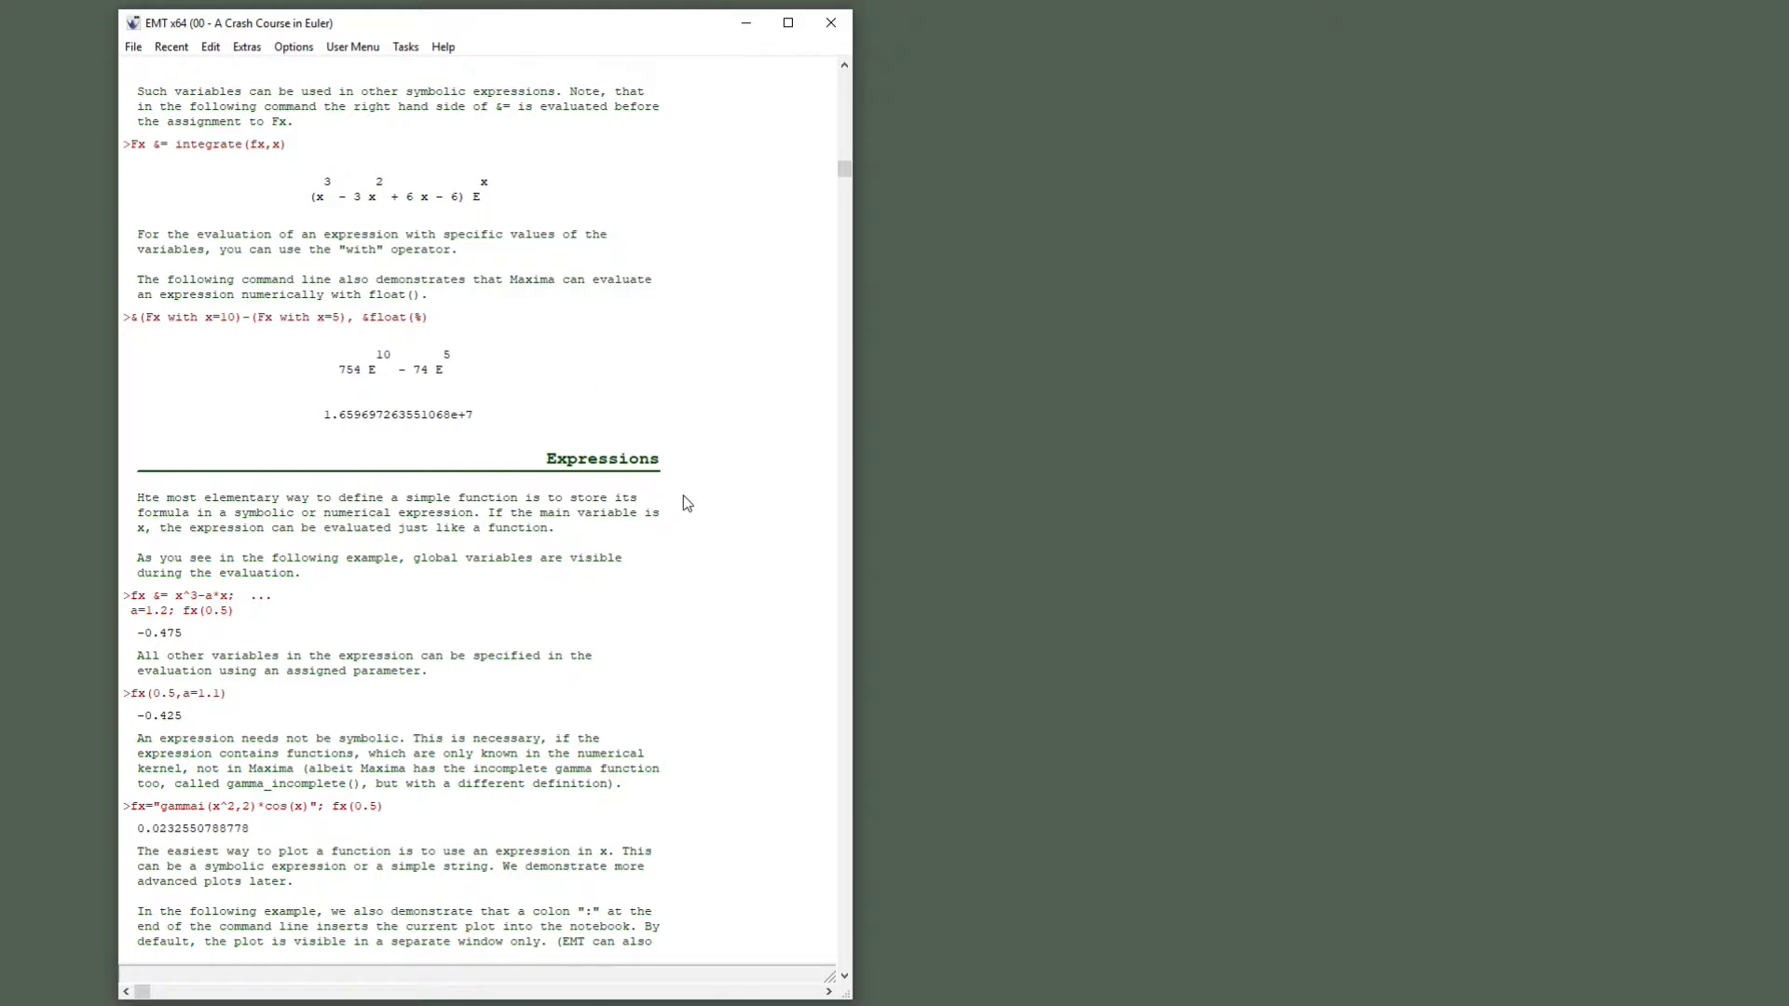
pyautogui.scroll(-18, 631, 480)
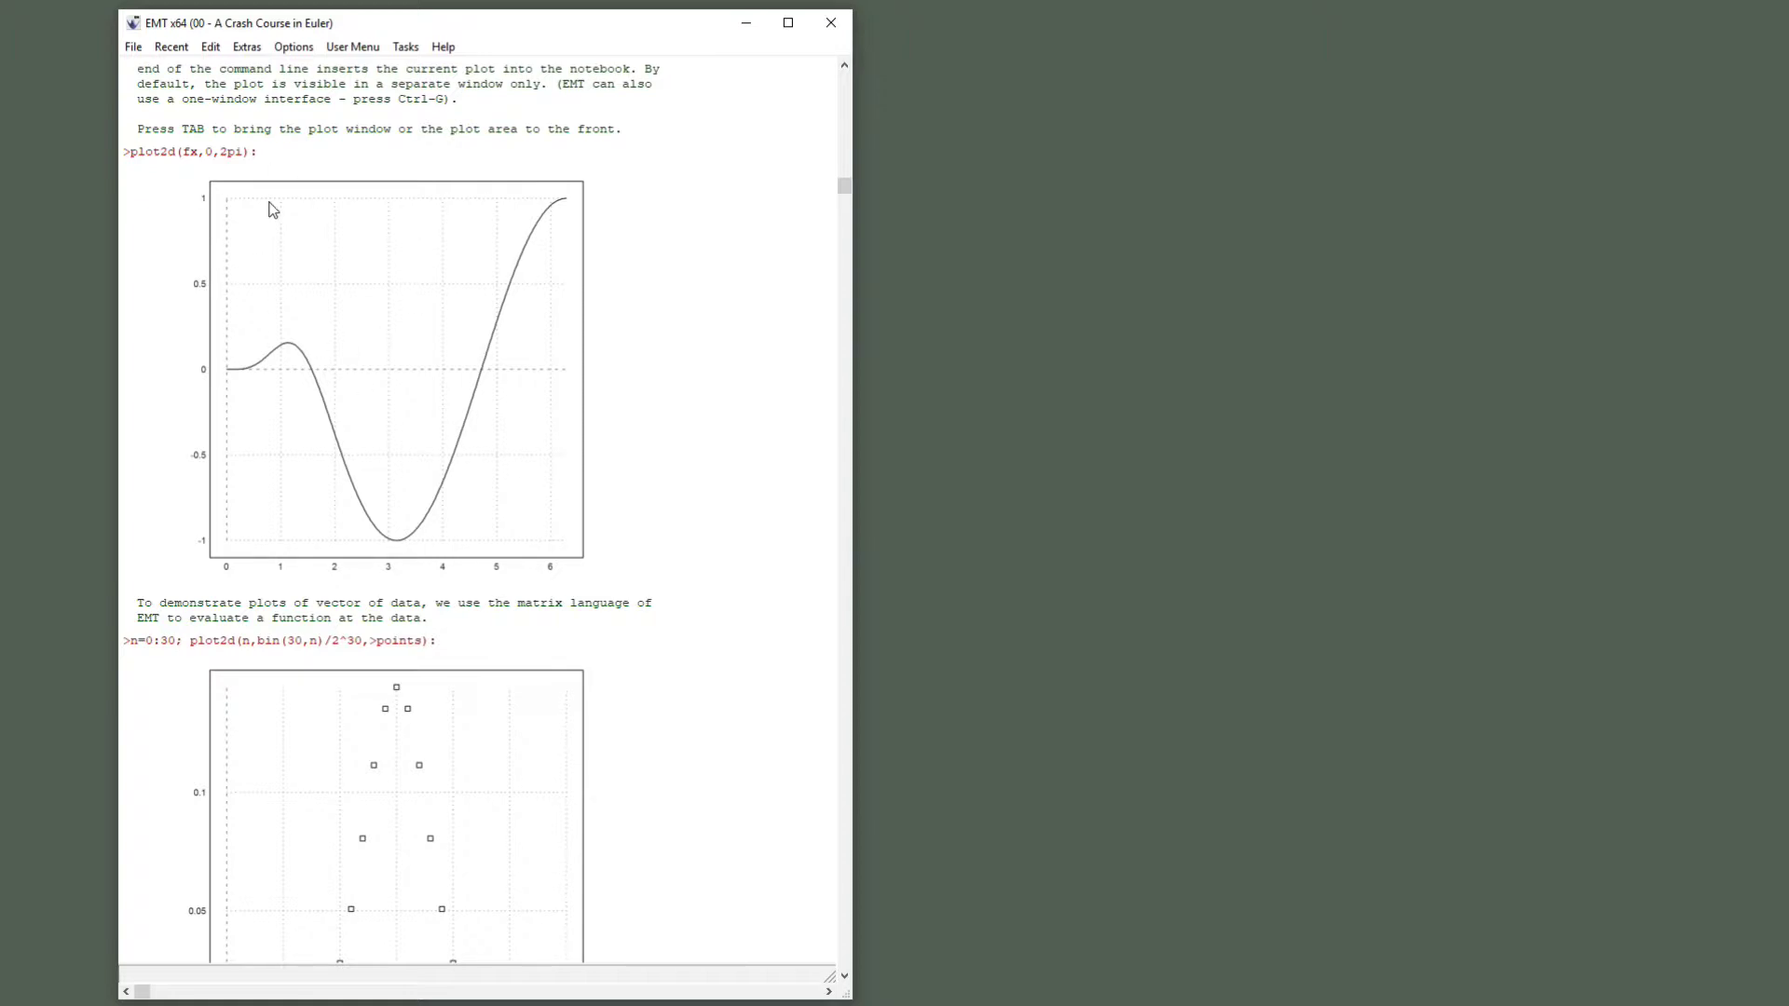
pyautogui.scroll(4, 473, 299)
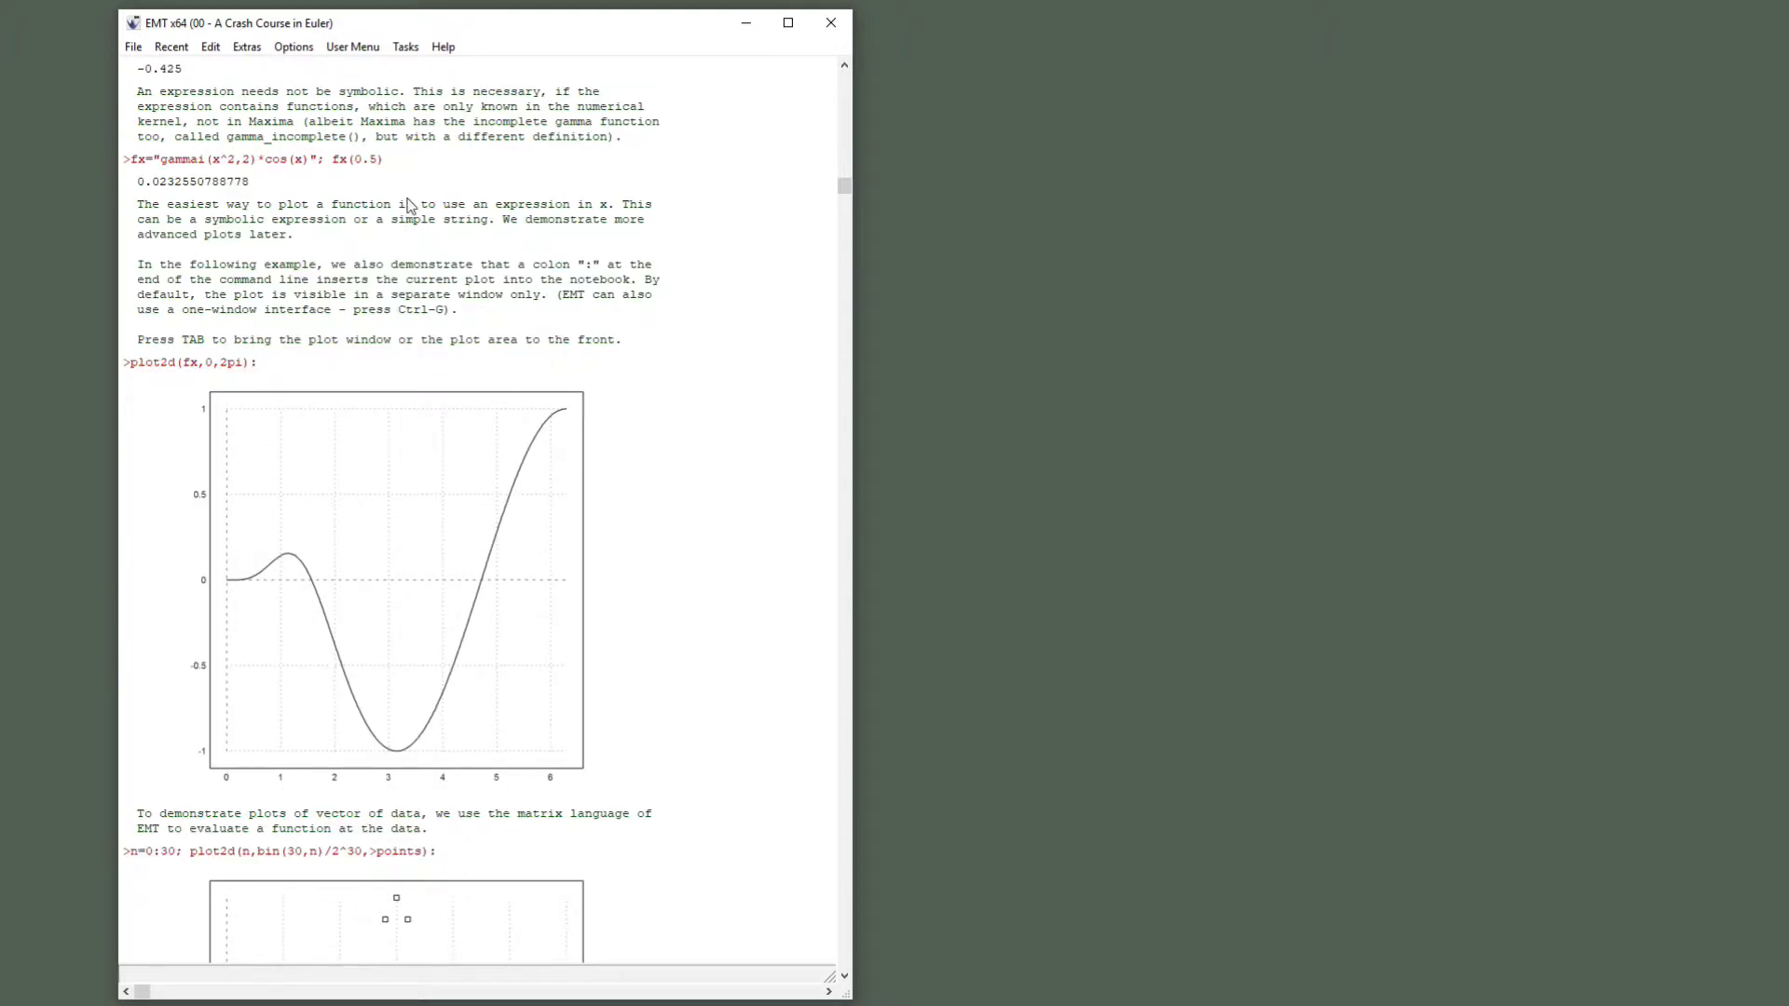
pyautogui.click(390, 163)
pyautogui.press('Return')
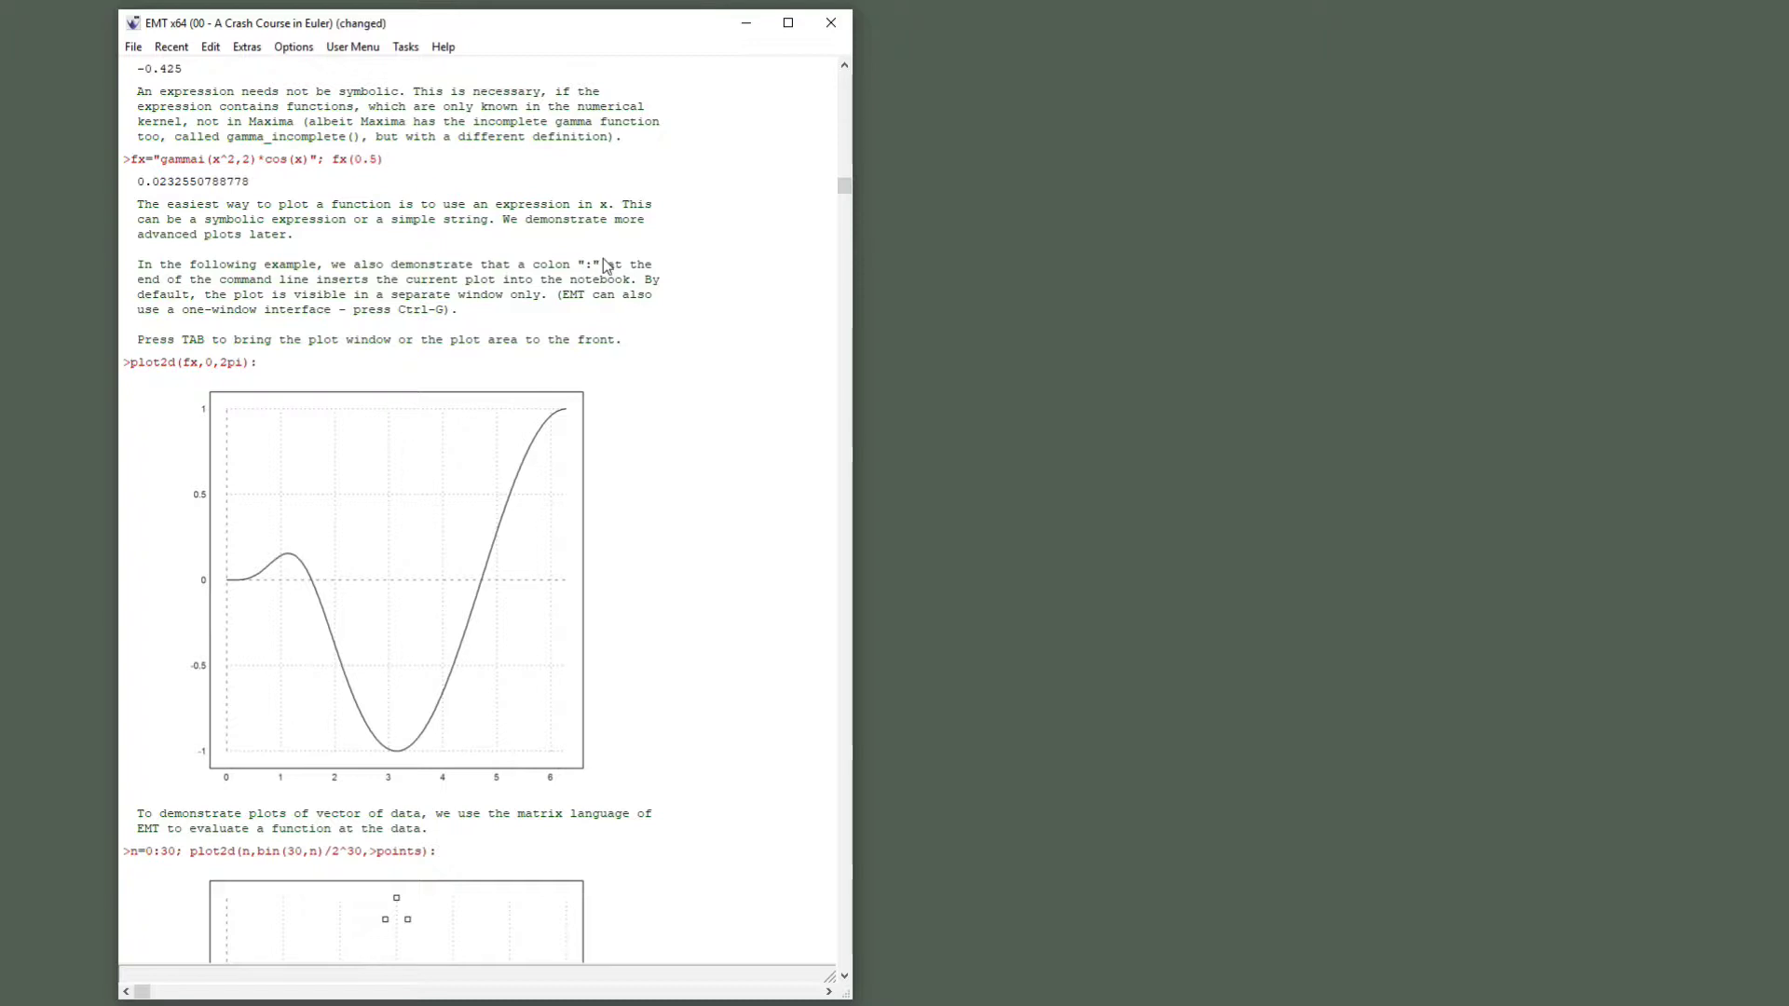
pyautogui.press('Return')
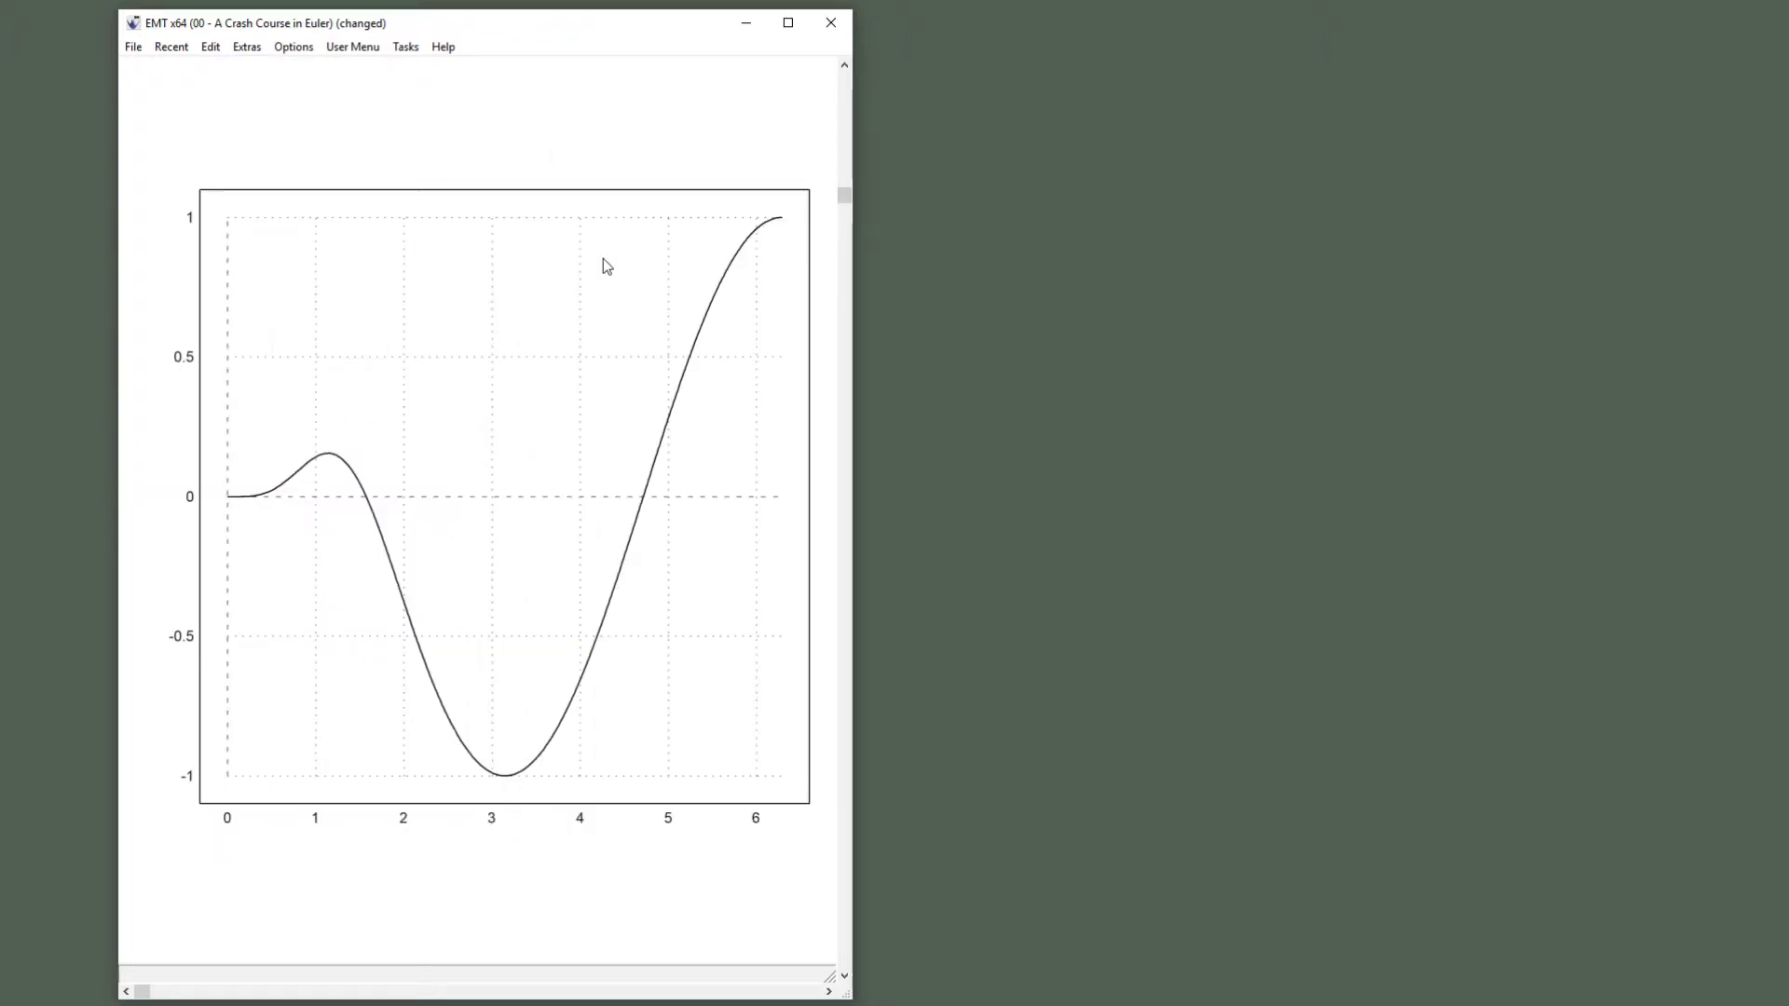
pyautogui.press('Tab')
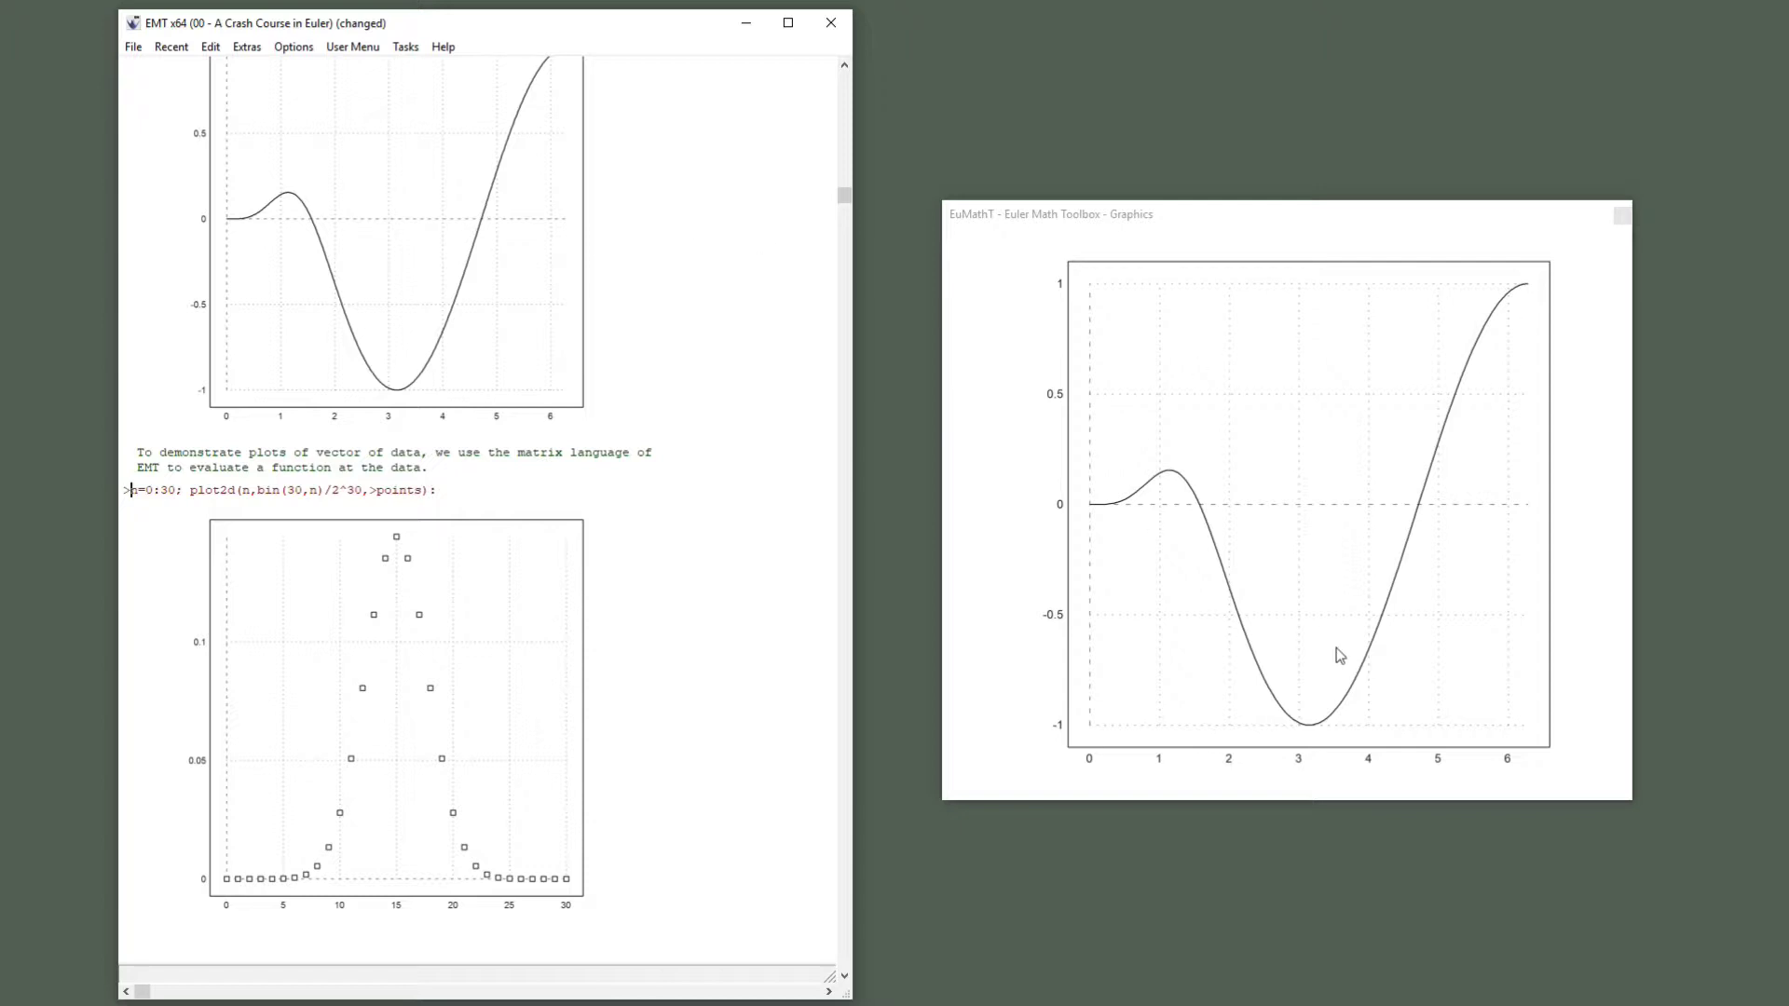
pyautogui.press('Tab')
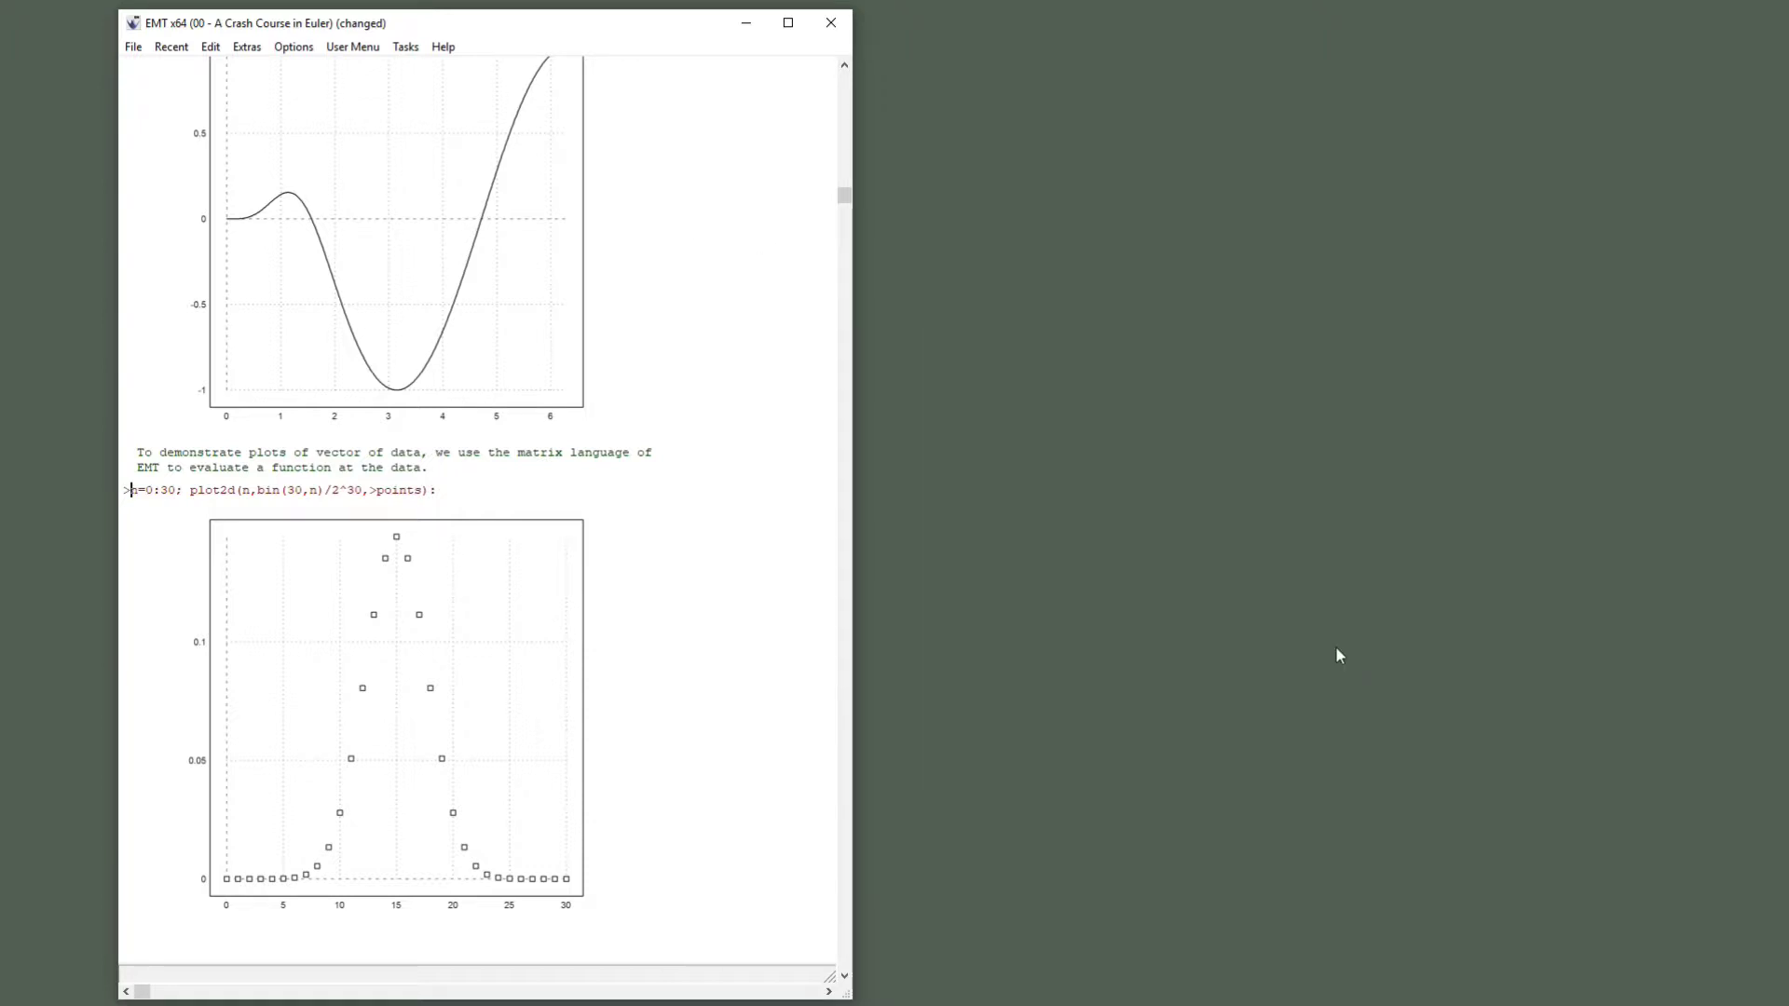
pyautogui.scroll(3, 479, 512)
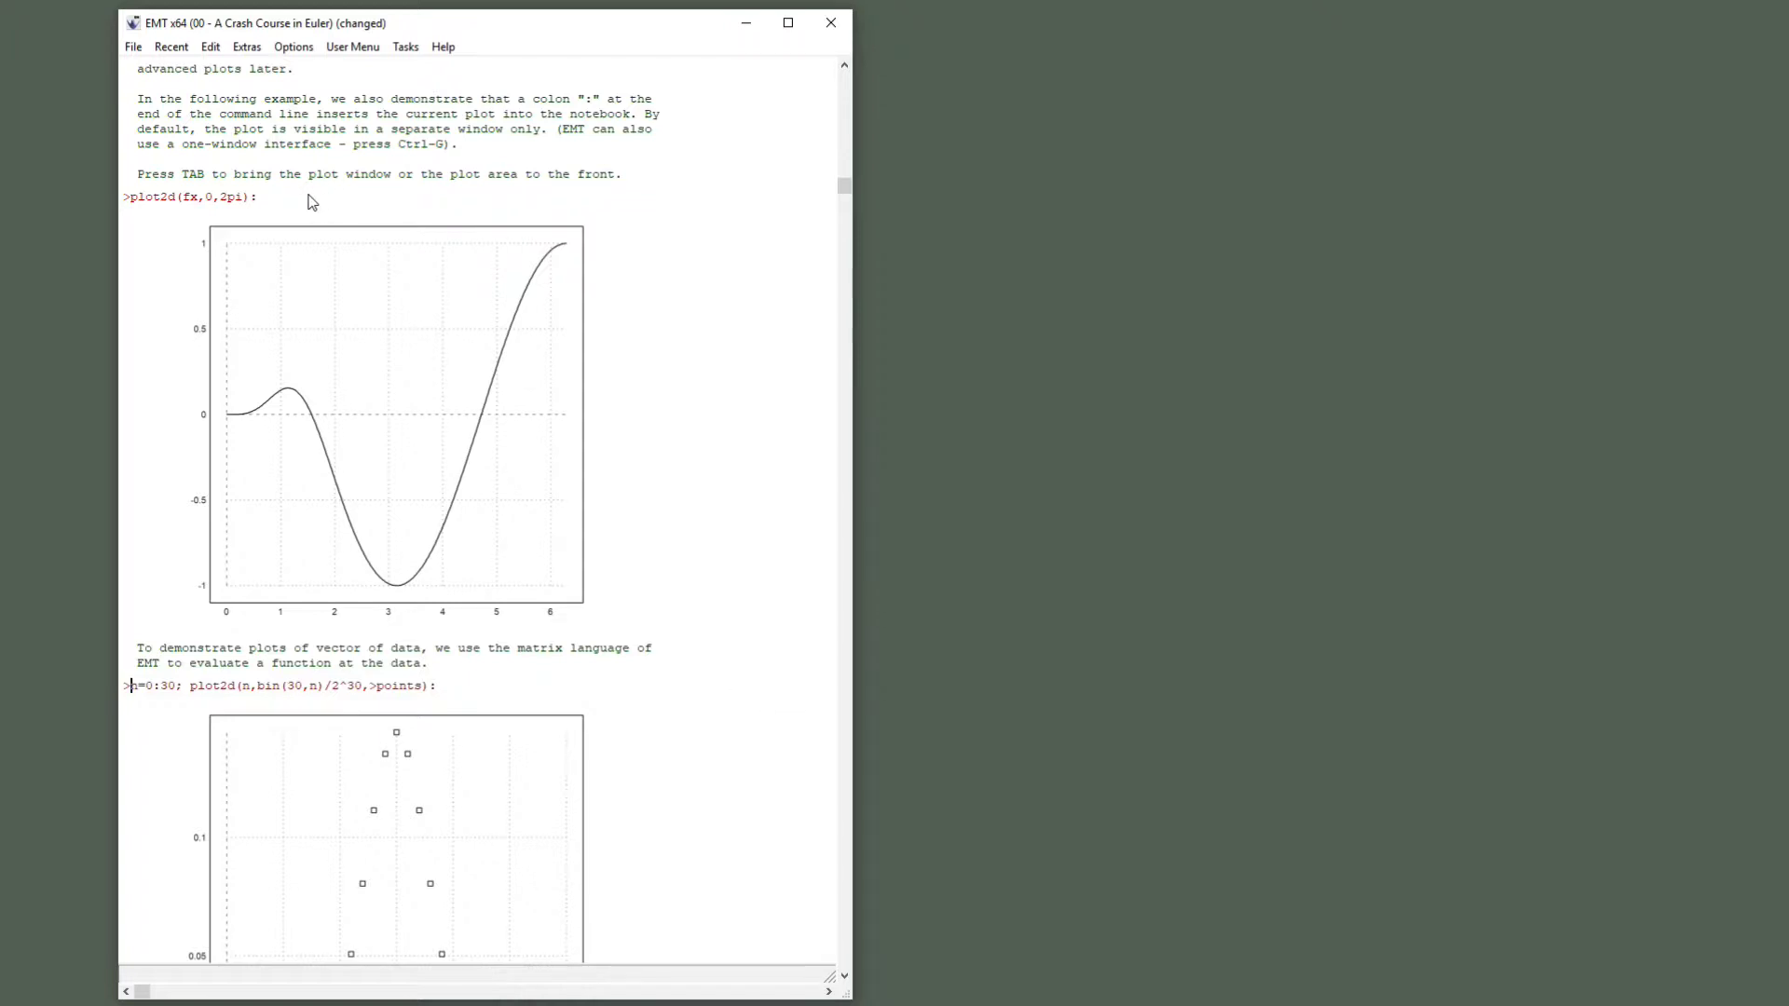
pyautogui.press('Up')
# Step: Scroll past Solving Expressions and The Matrix Language down to Linear Algebra
pyautogui.scroll(-20, 584, 615)
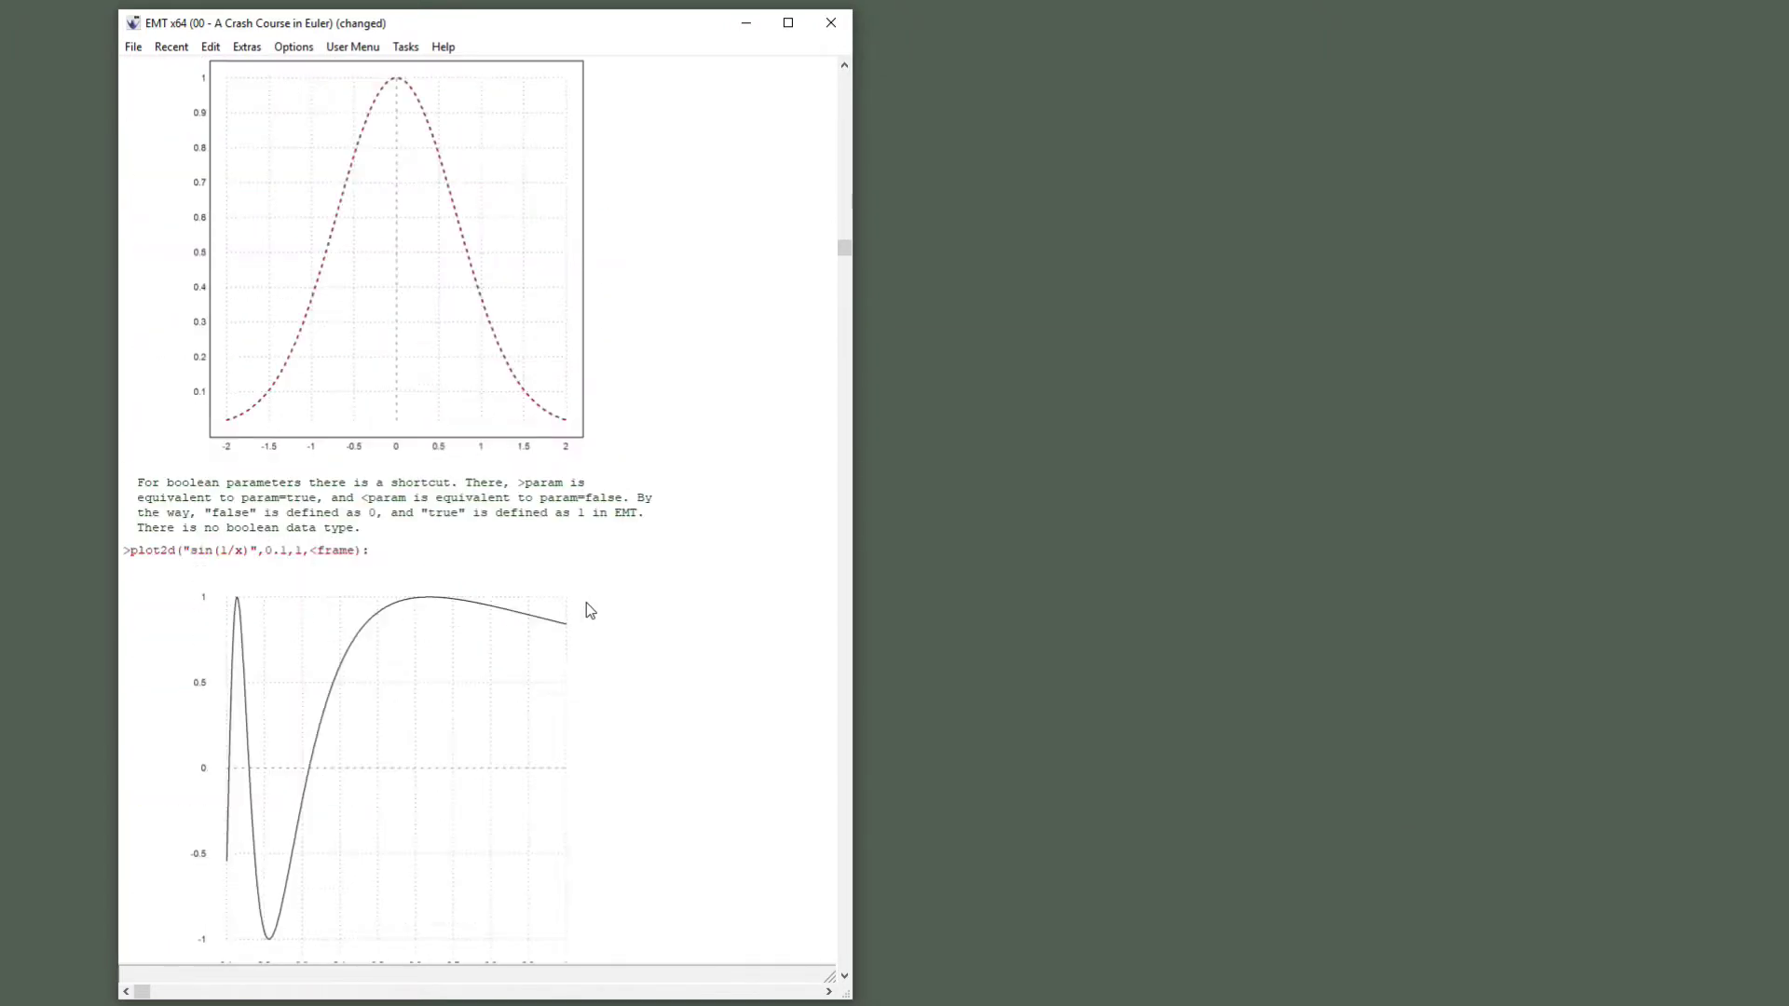
pyautogui.scroll(-18, 592, 609)
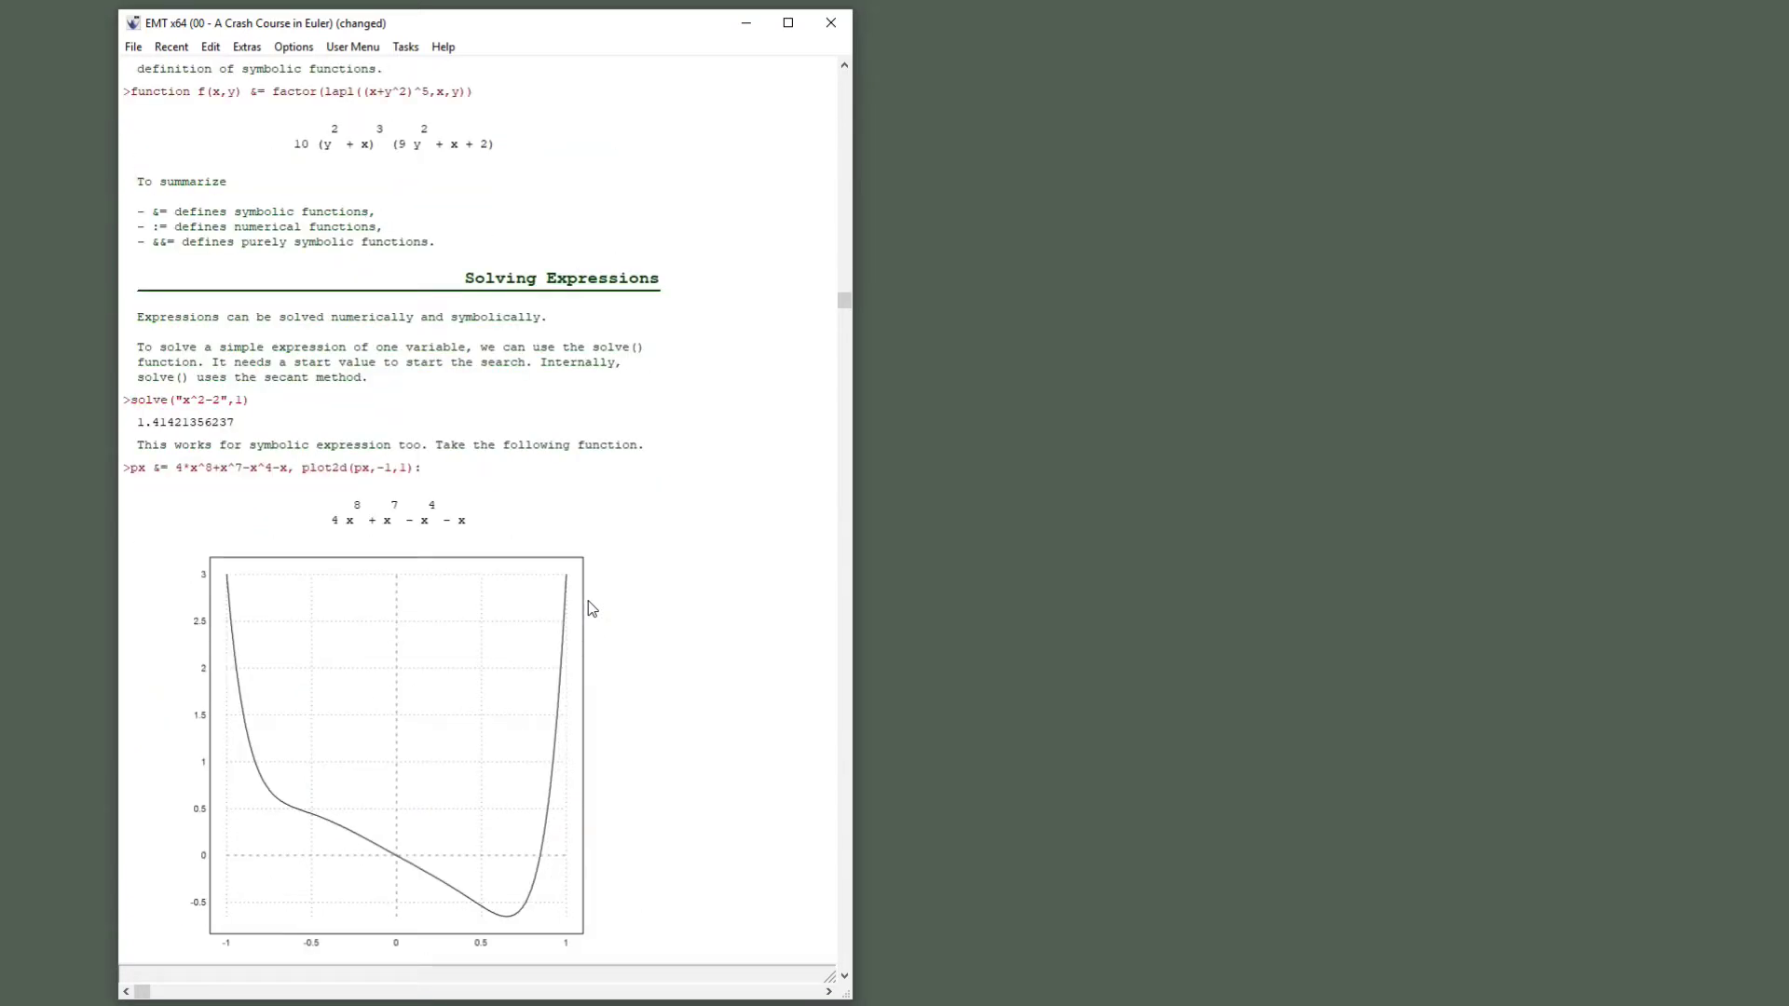
pyautogui.scroll(-5, 592, 608)
pyautogui.scroll(2, 593, 607)
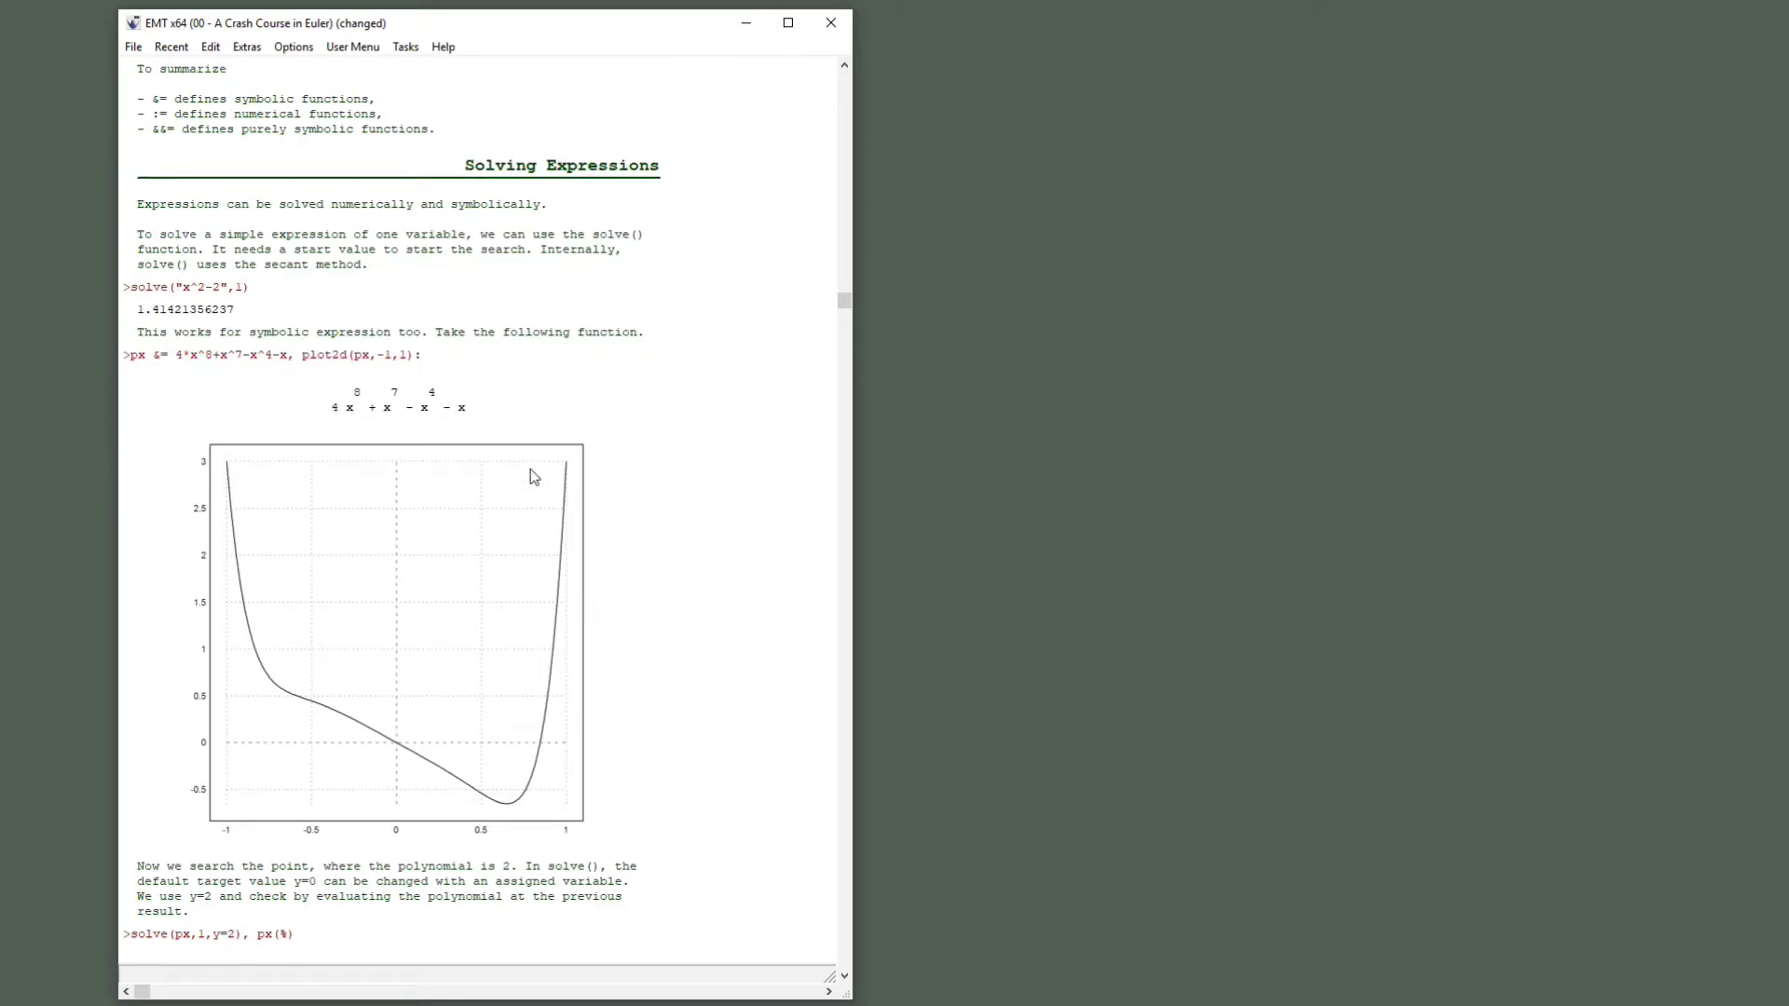
pyautogui.scroll(-20, 531, 472)
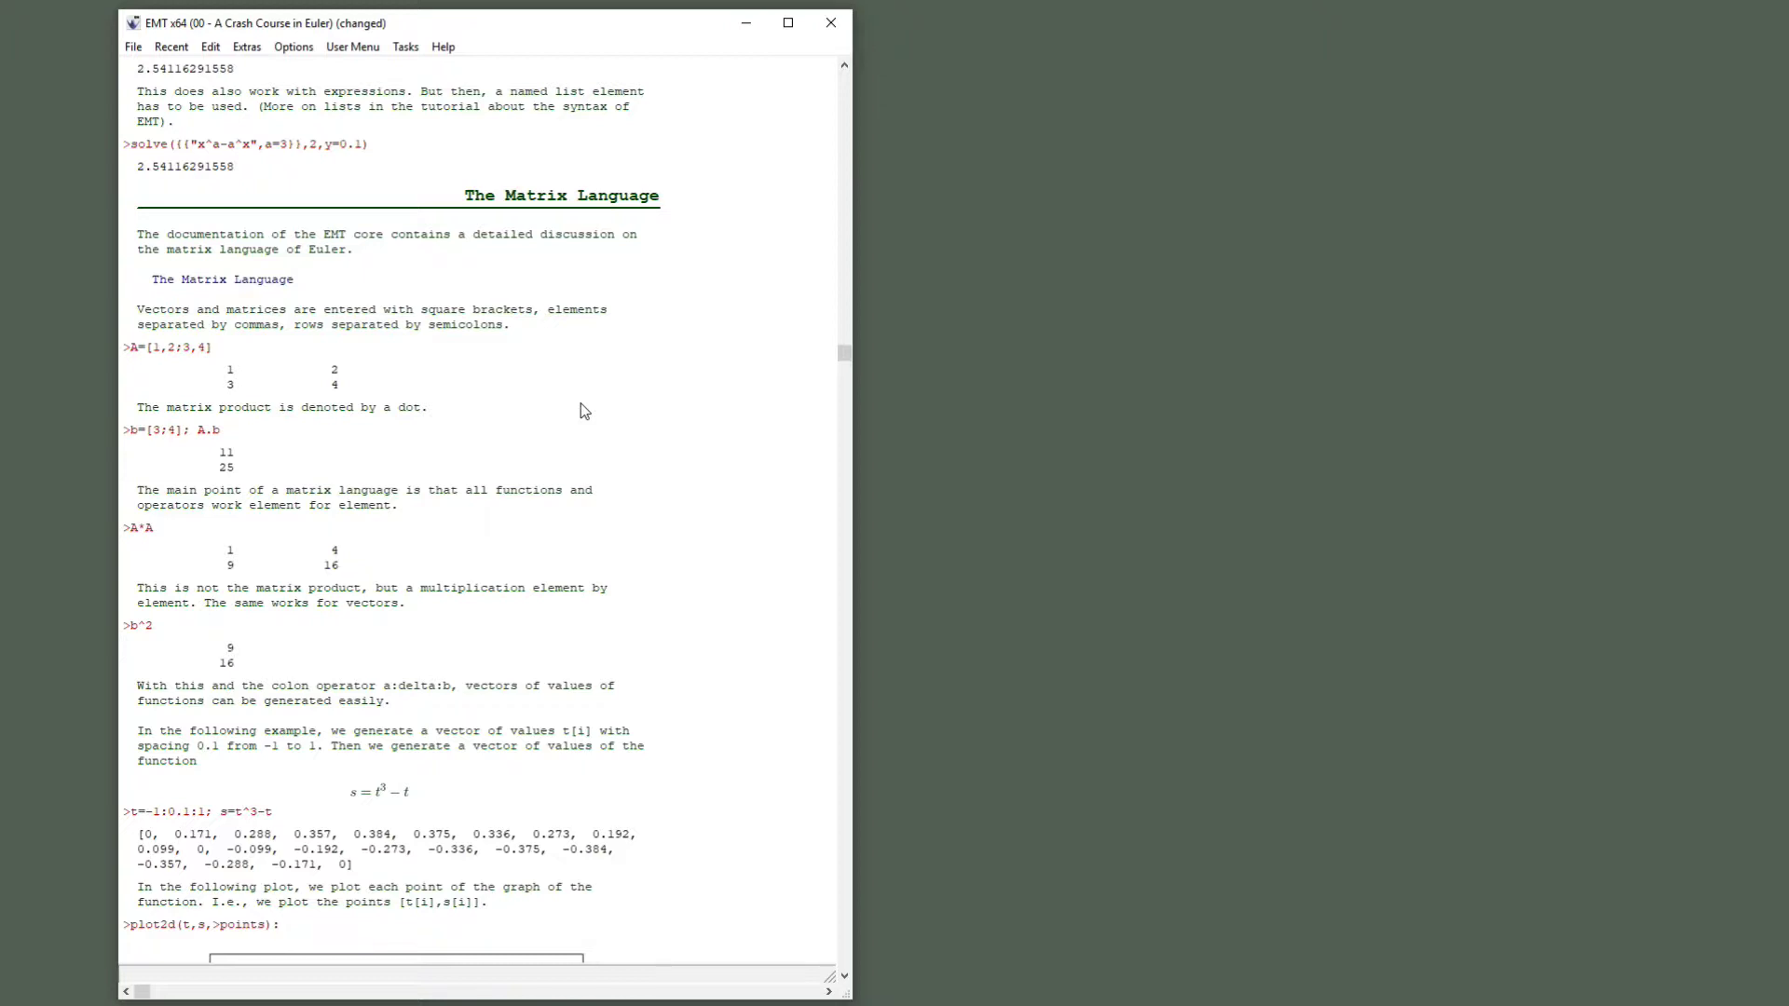
pyautogui.scroll(-7, 557, 531)
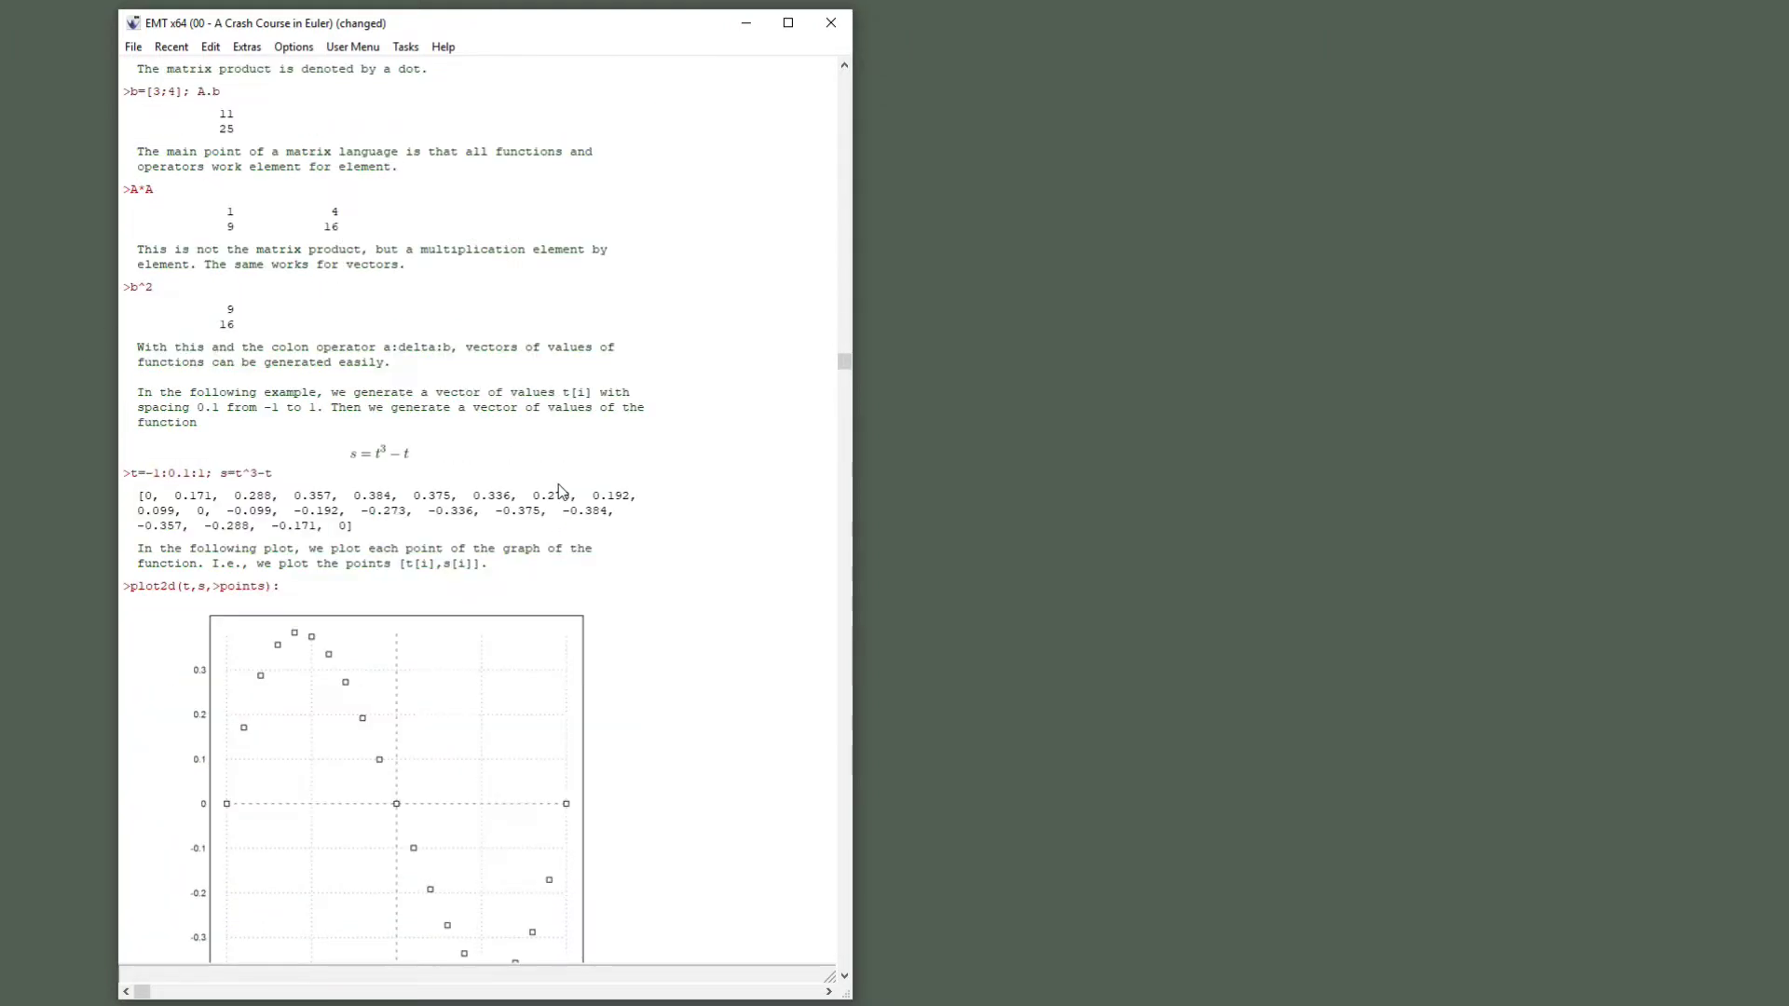
pyautogui.scroll(-20, 611, 495)
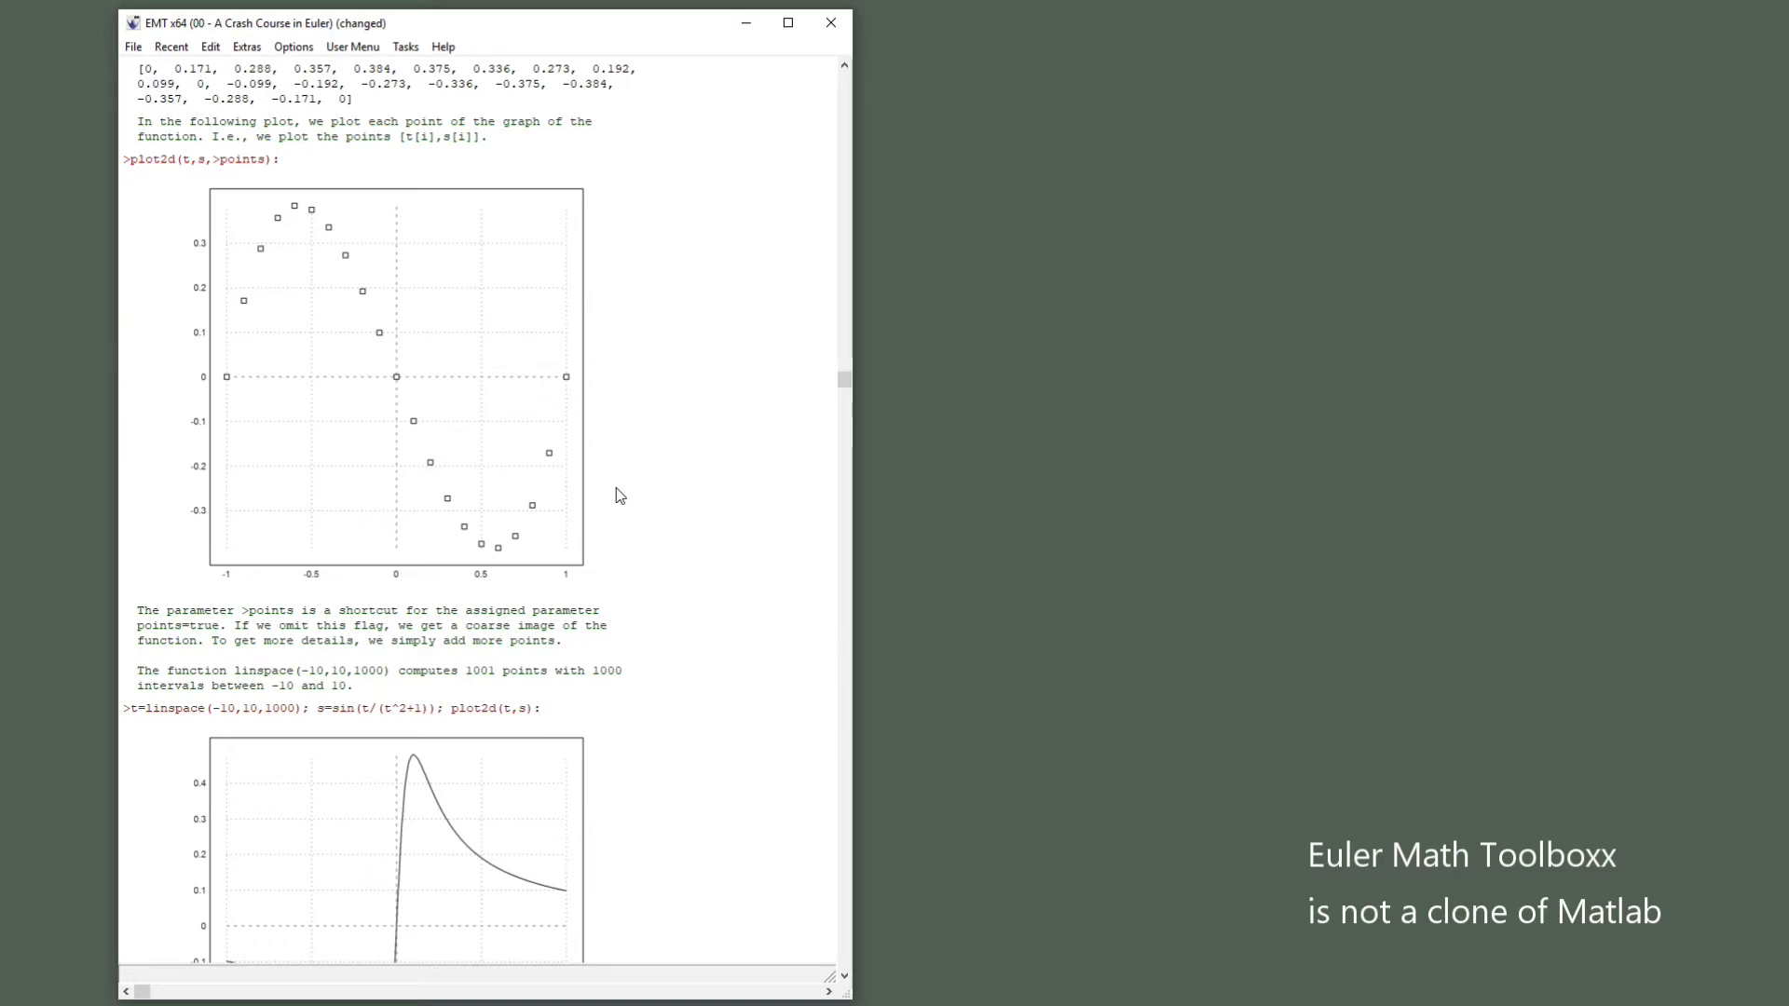
pyautogui.scroll(-20, 619, 495)
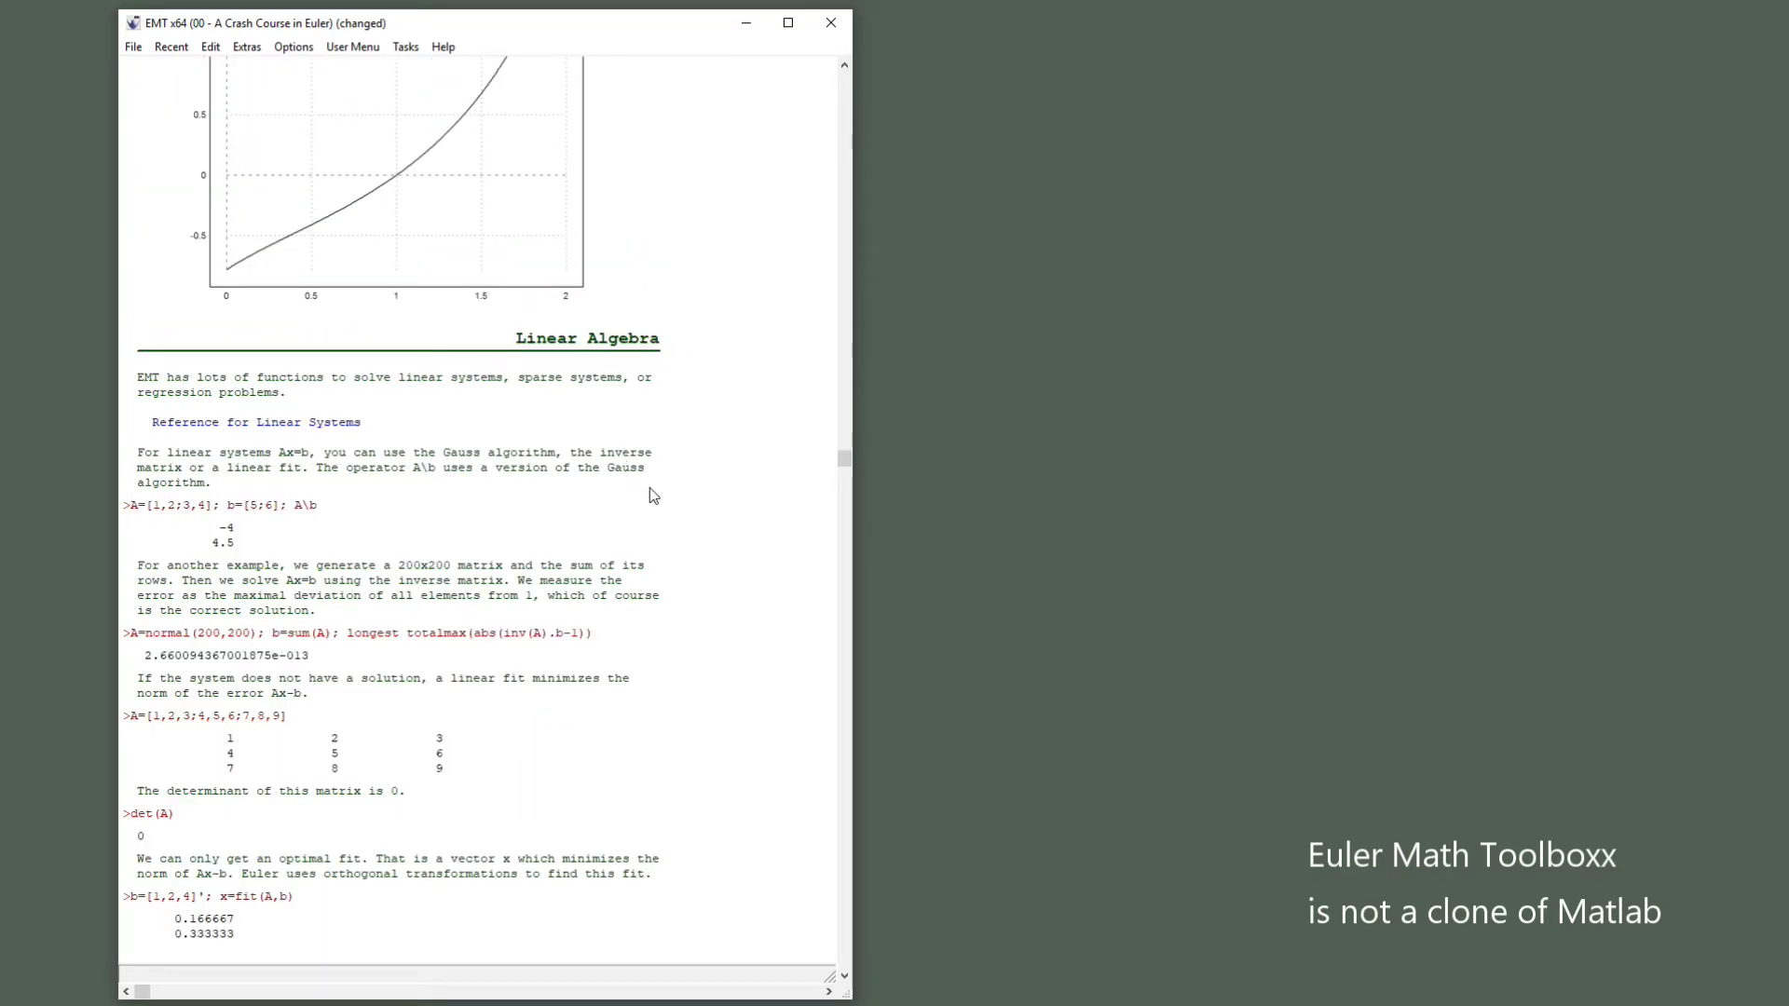
# Step: Start loading a tutorial notebook, declining to save the crash course changes
pyautogui.click(133, 47)
pyautogui.click(208, 140)
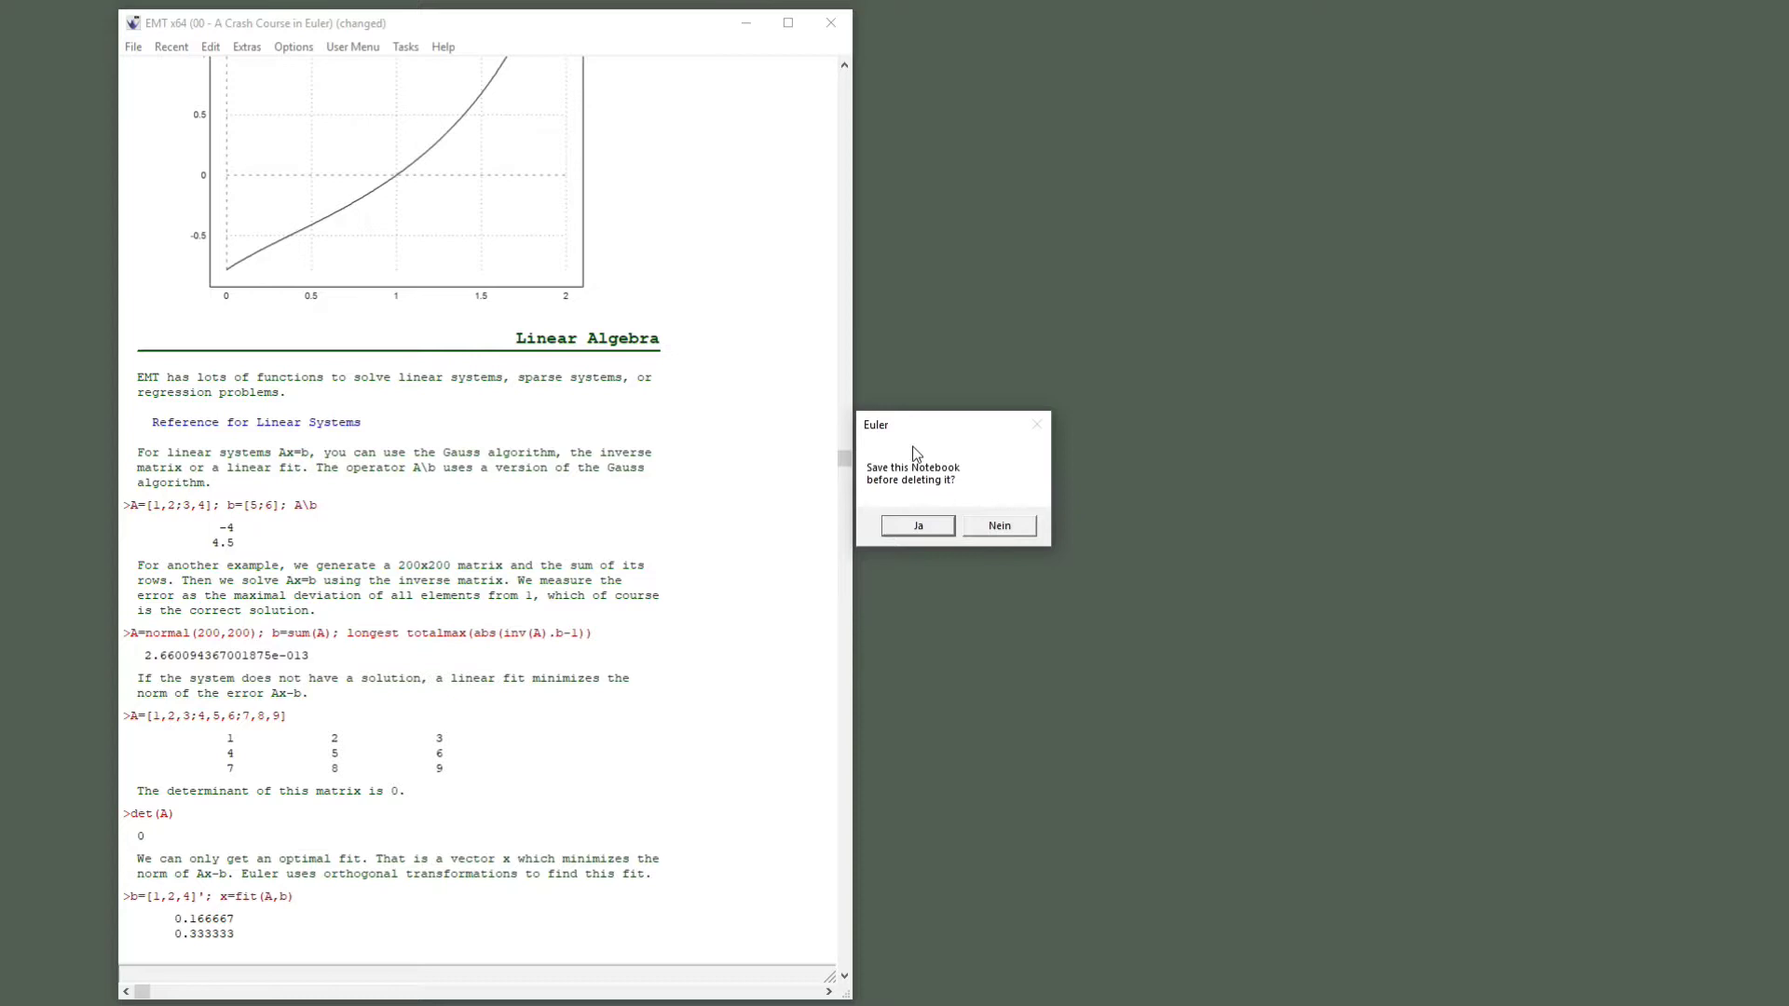
pyautogui.click(999, 524)
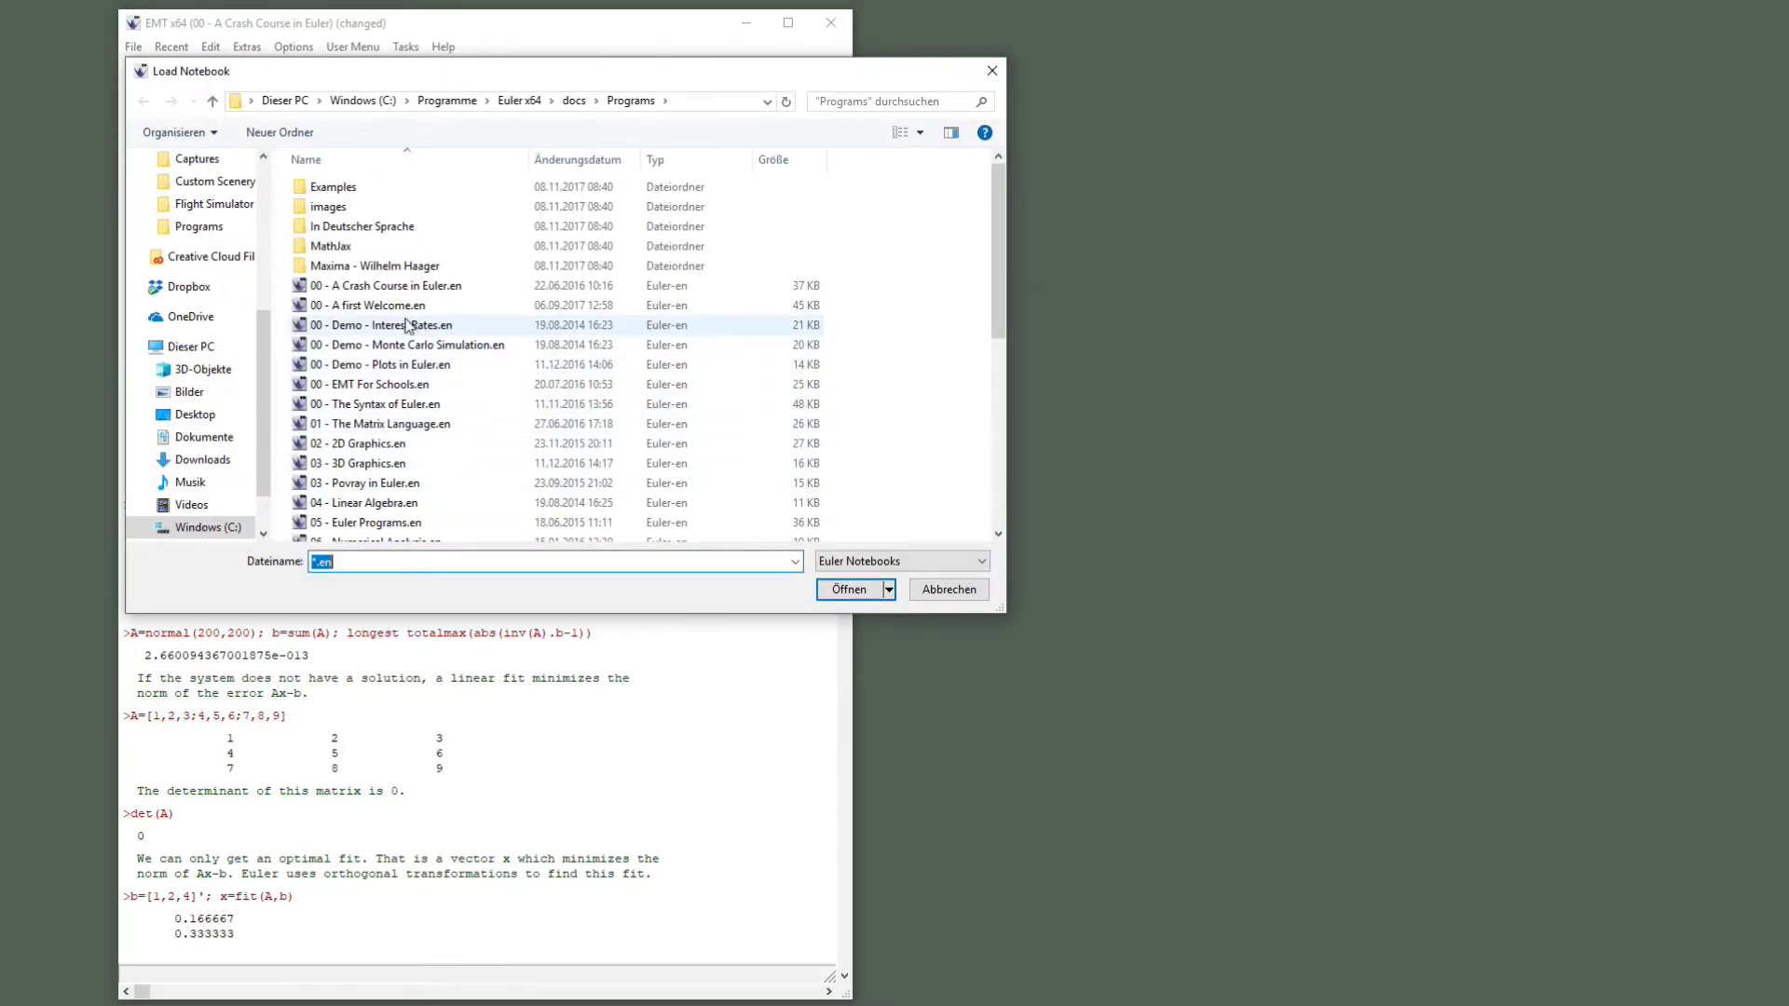
# Step: Browse the notebook list and open '17 - Optimization.en'
pyautogui.click(415, 325)
pyautogui.scroll(-1, 399, 385)
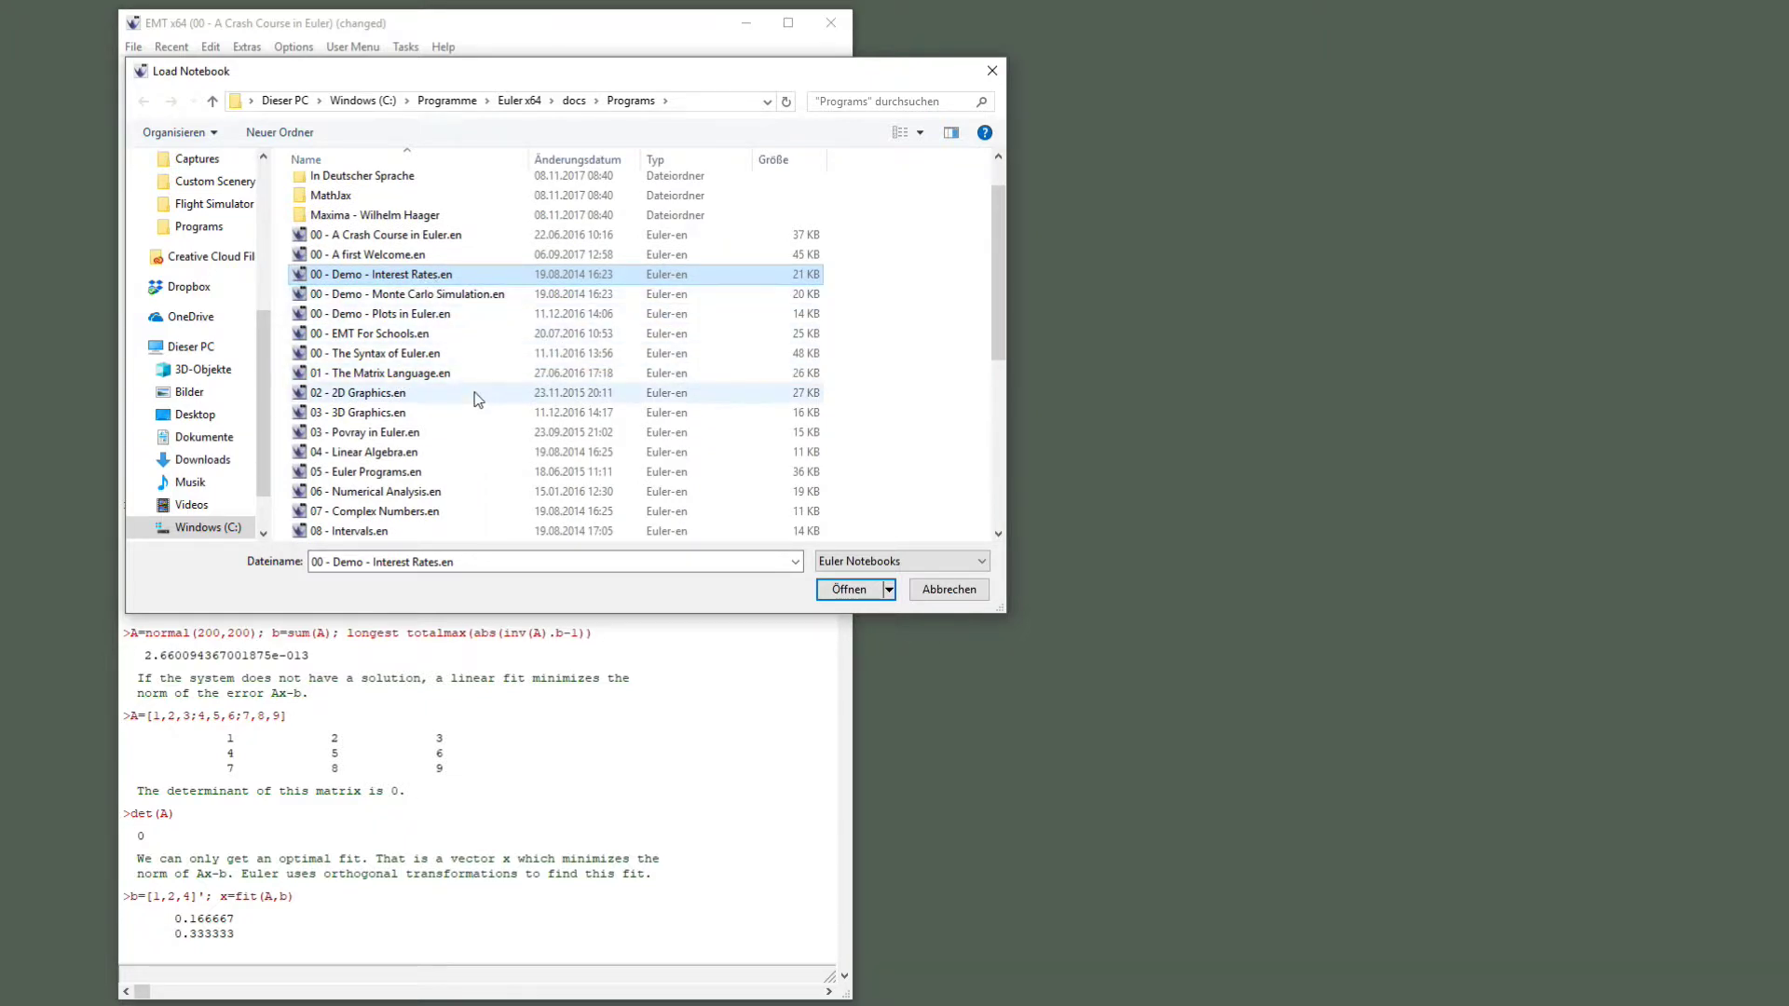
pyautogui.click(462, 297)
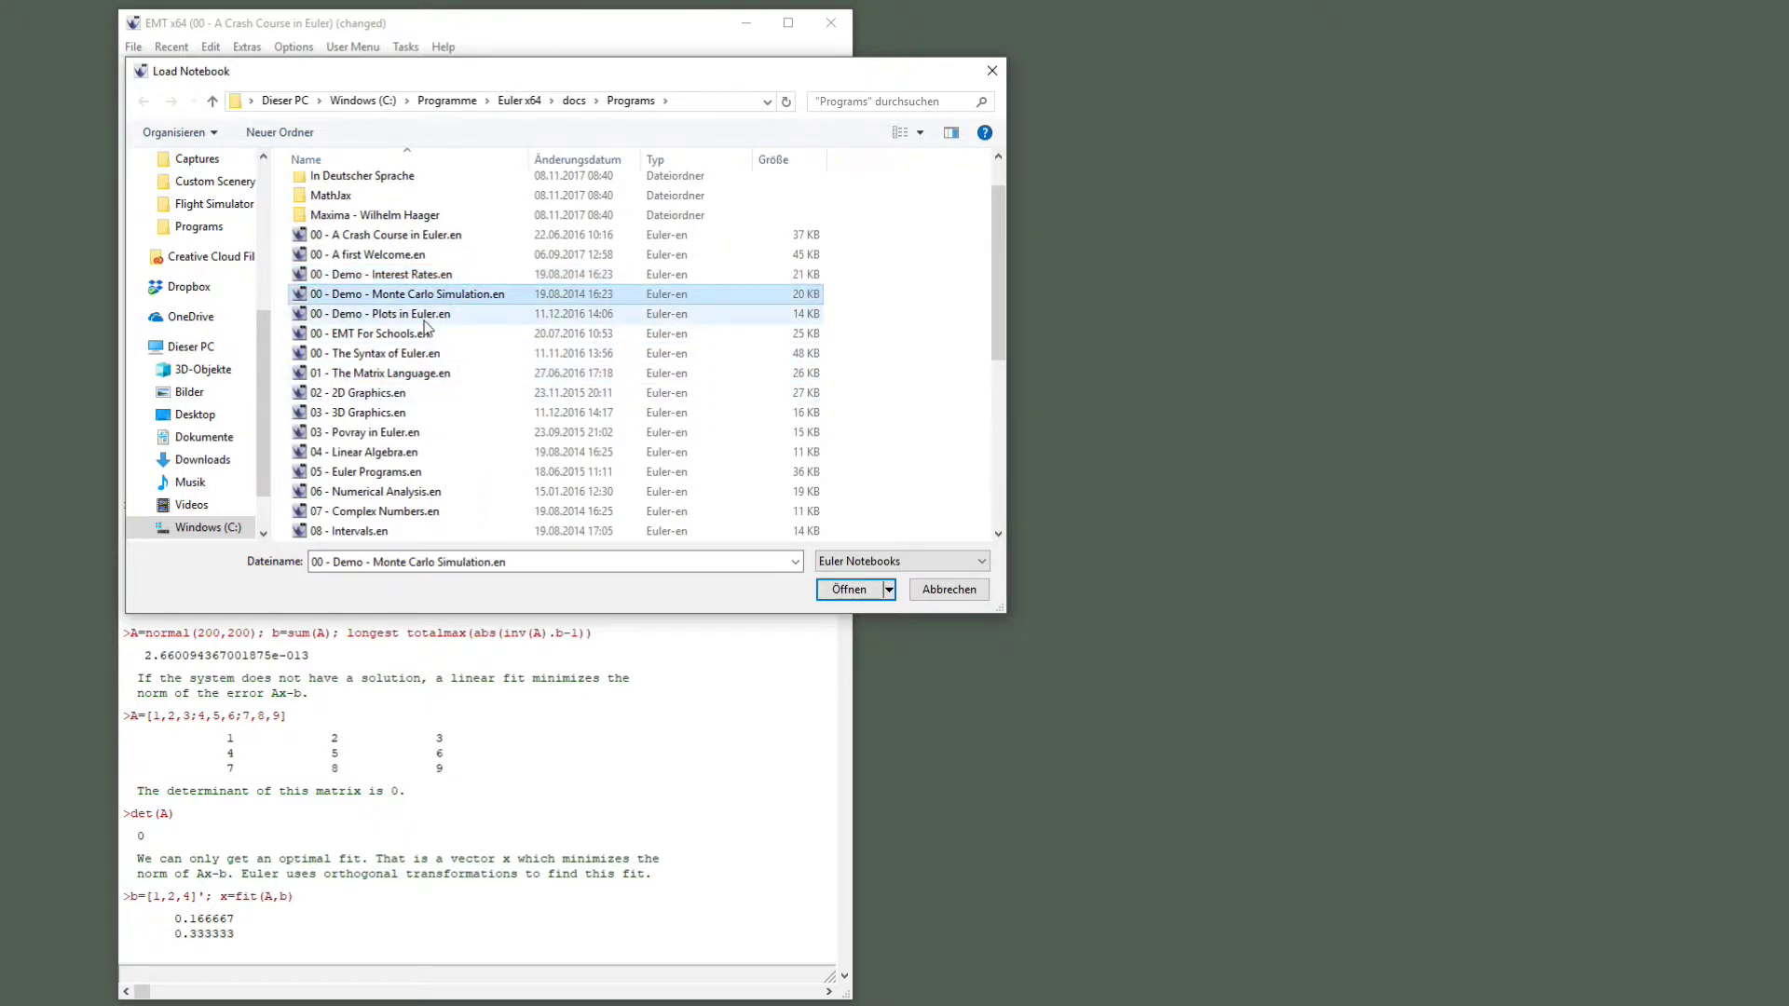
pyautogui.click(424, 317)
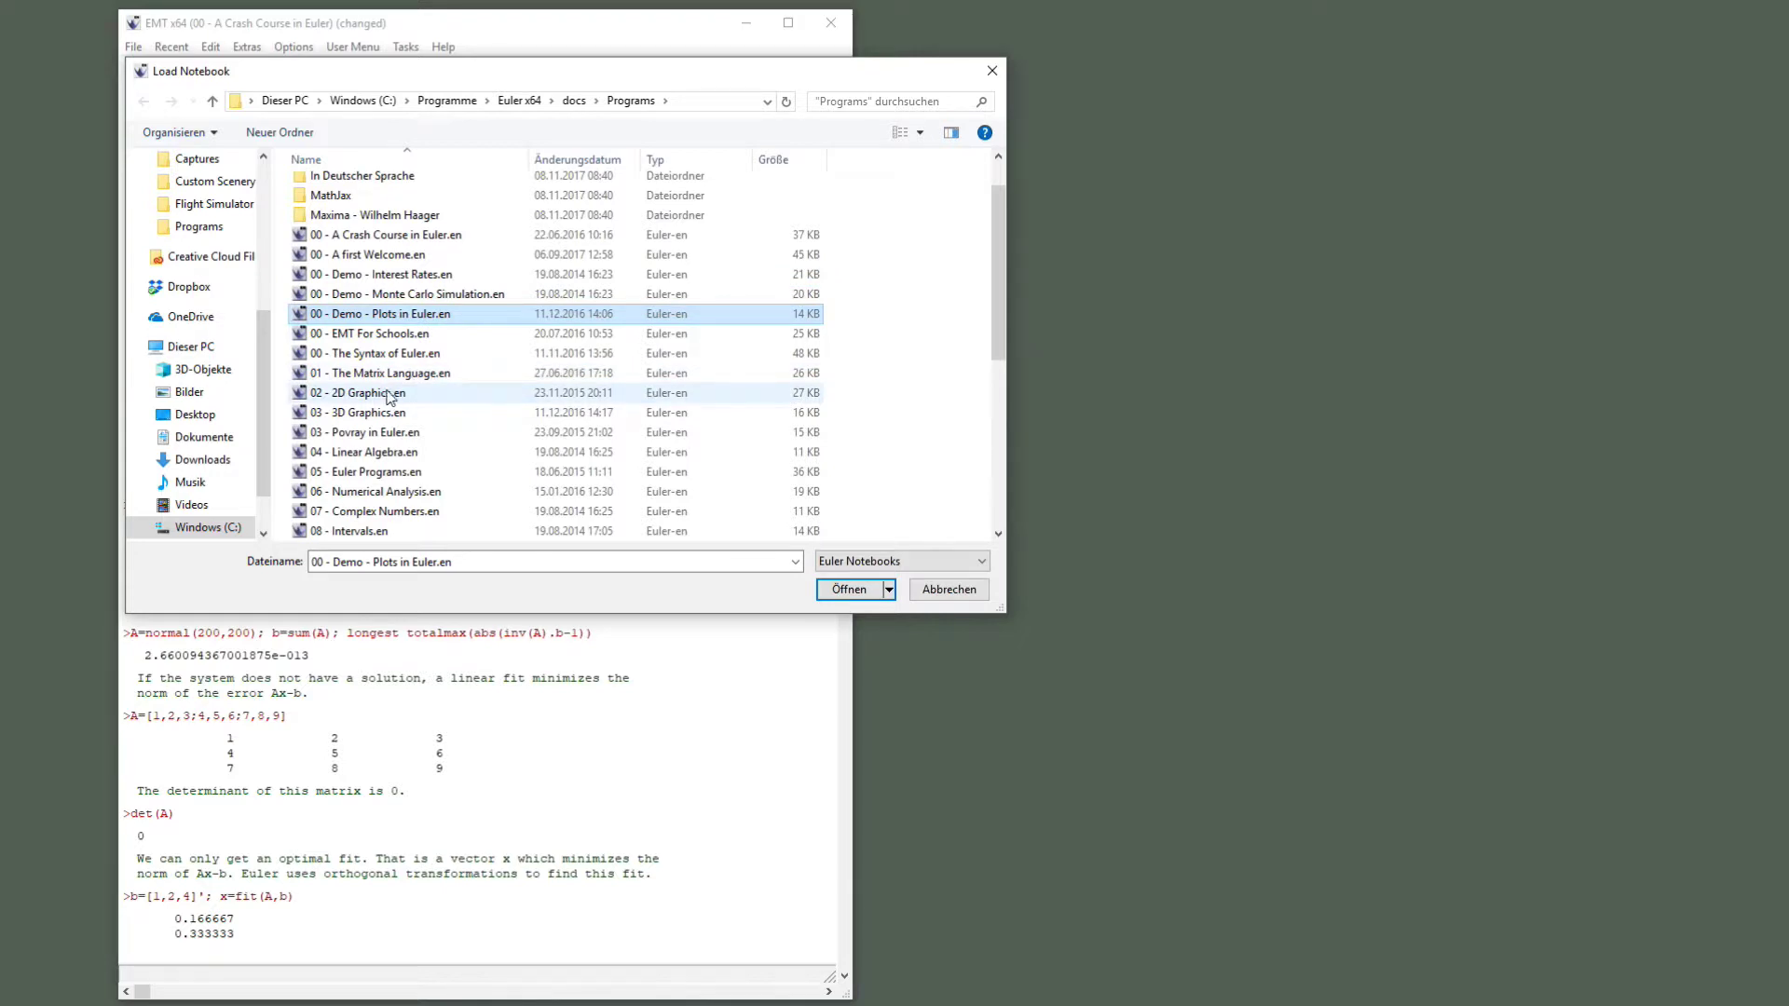
pyautogui.click(410, 334)
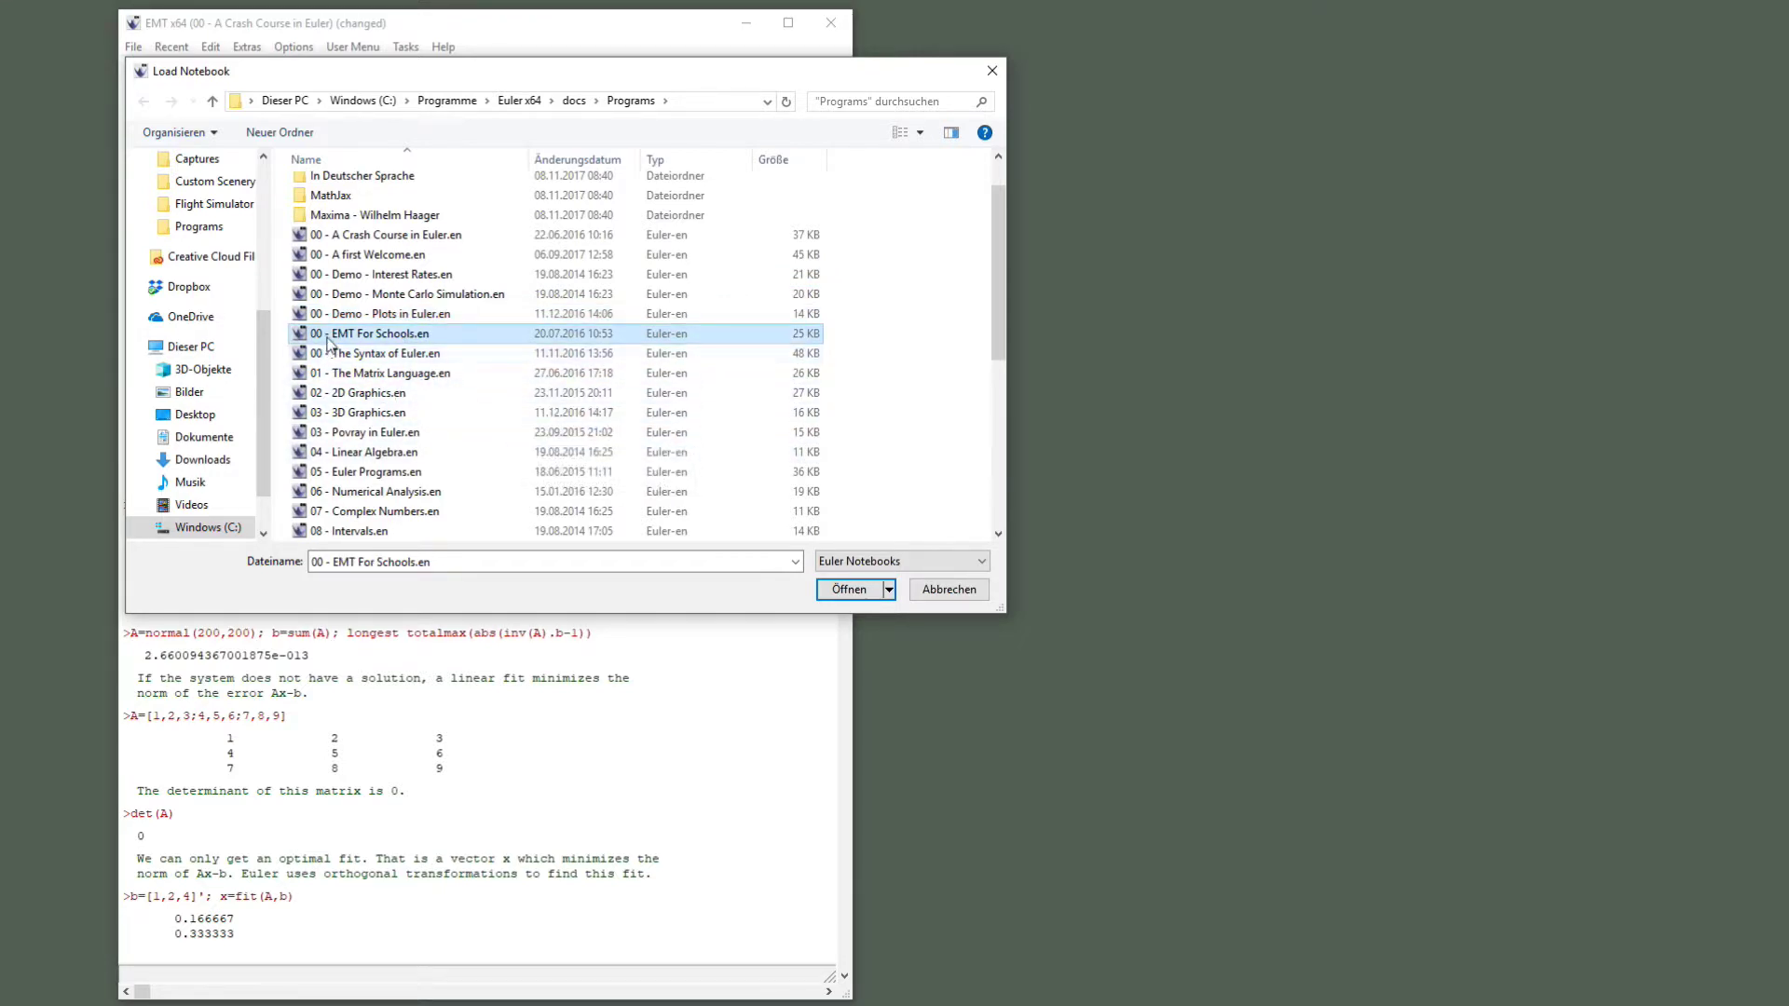
pyautogui.click(462, 354)
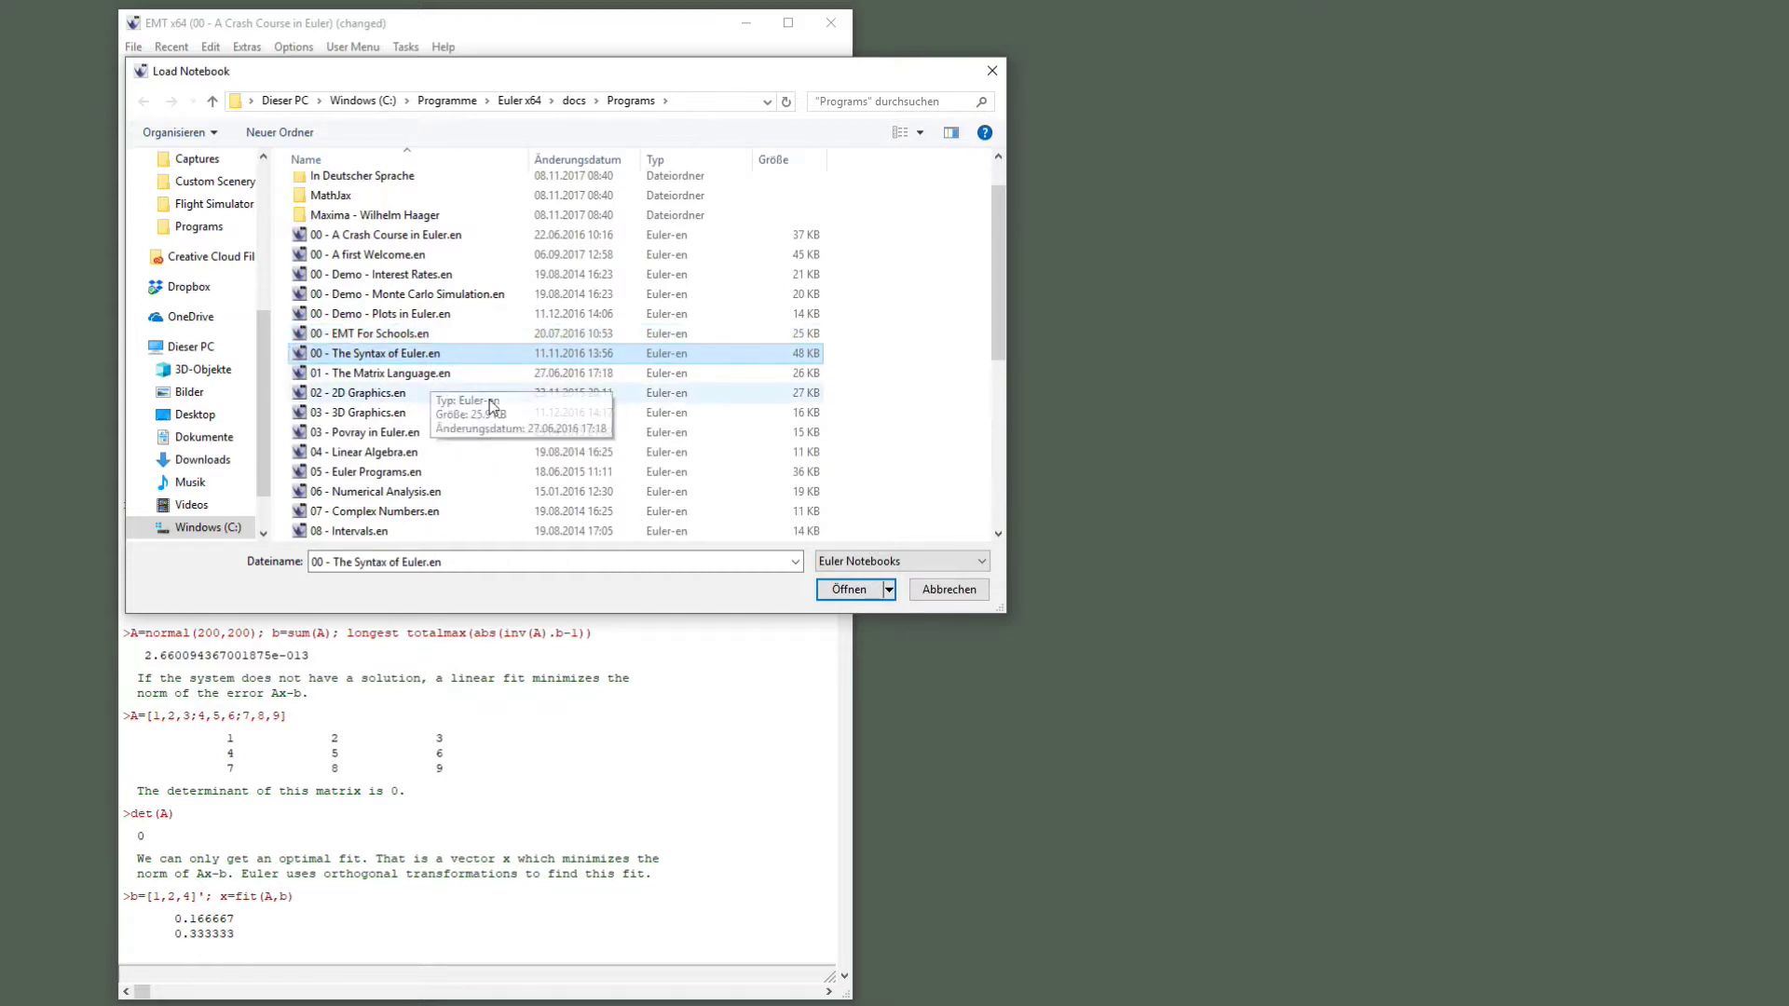
pyautogui.scroll(-1, 493, 406)
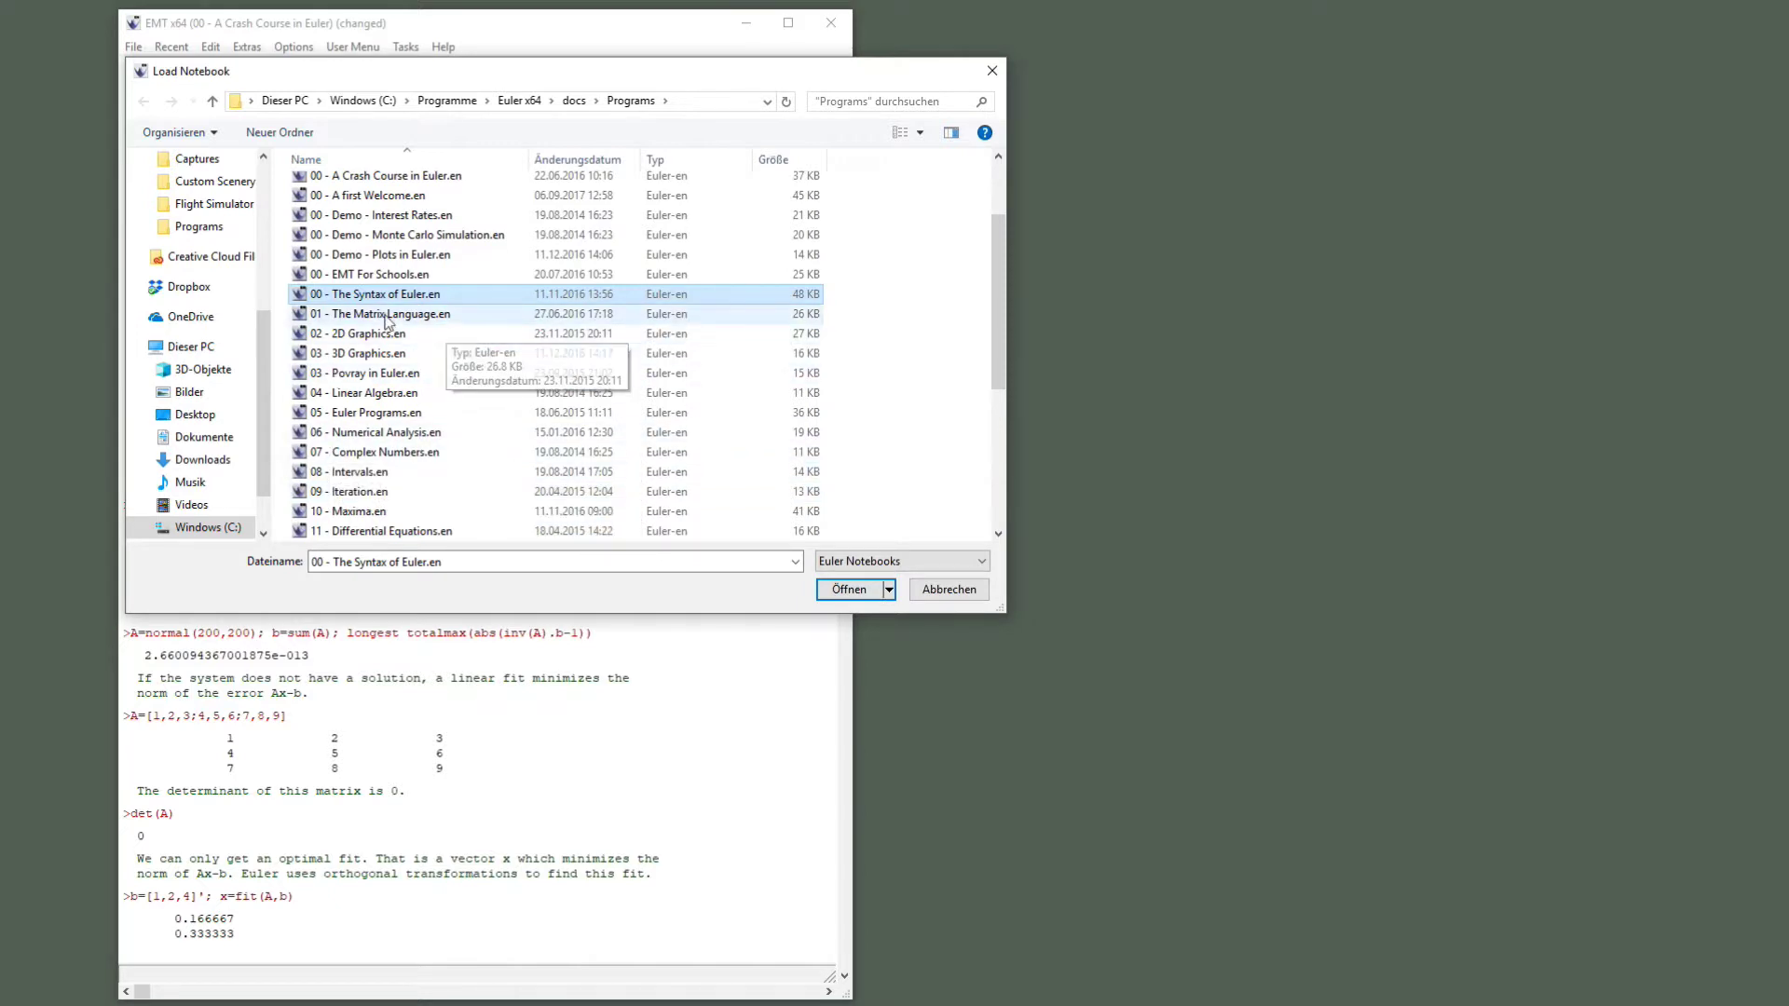
pyautogui.scroll(-2, 466, 432)
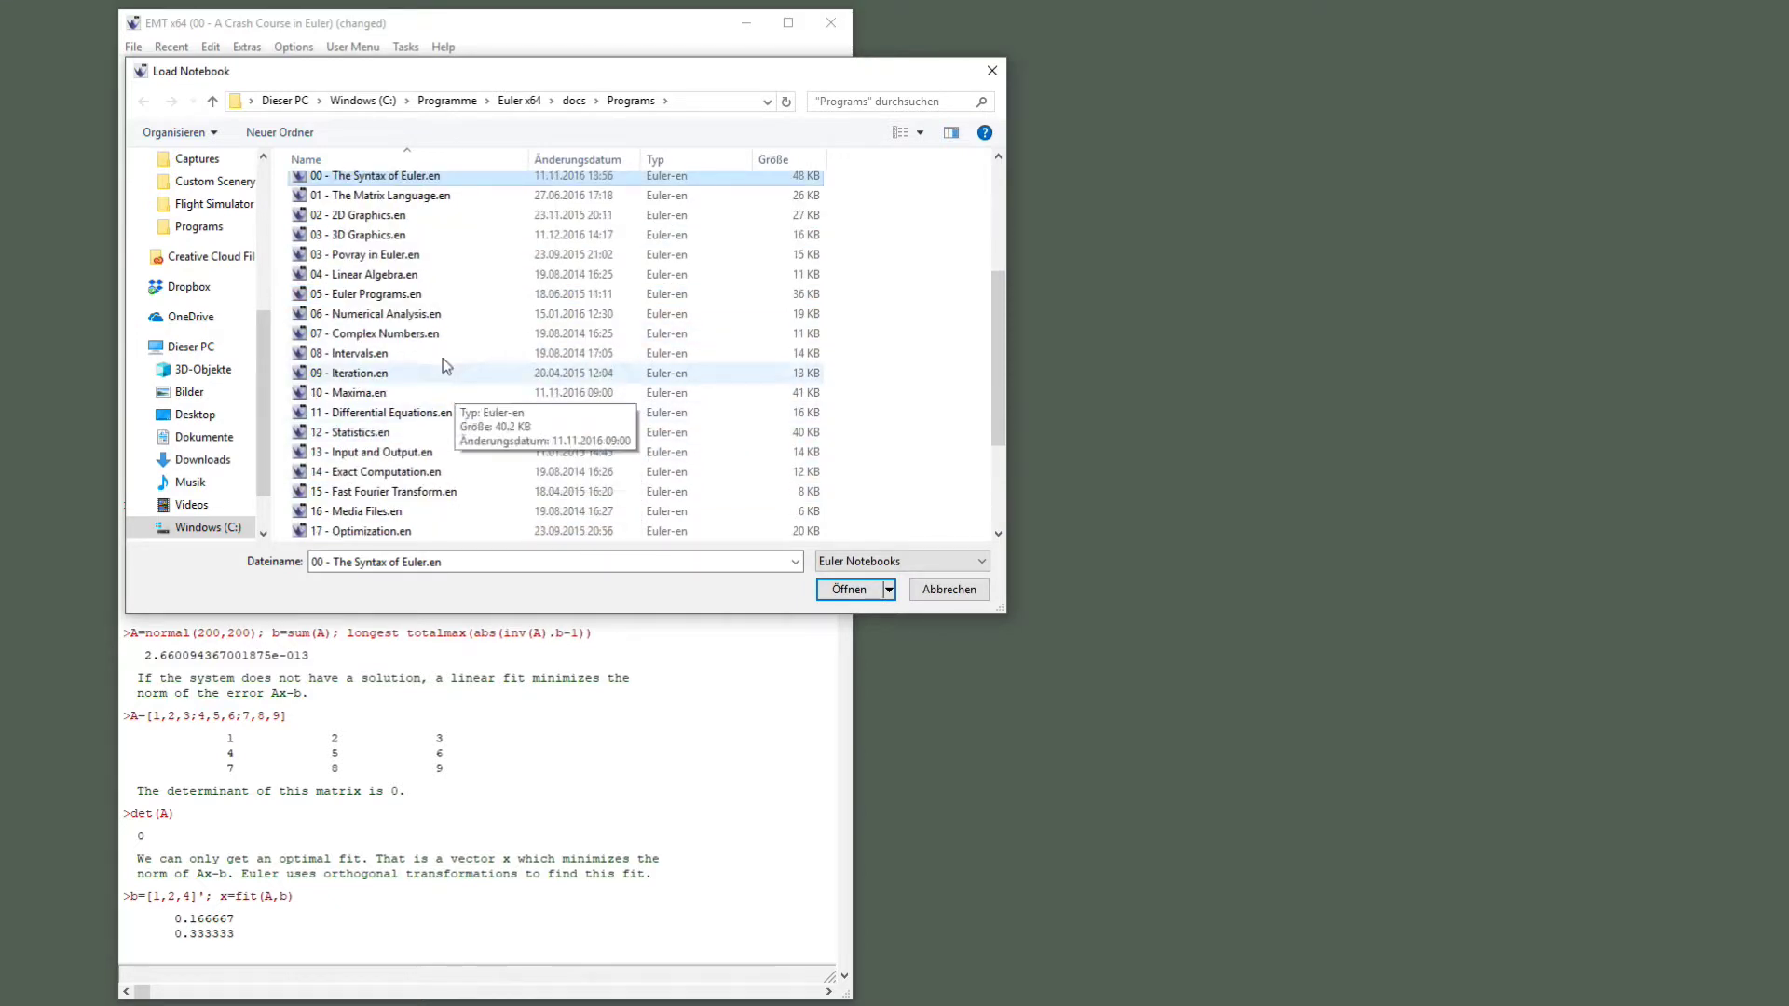
pyautogui.scroll(-2, 419, 471)
pyautogui.scroll(-1, 419, 470)
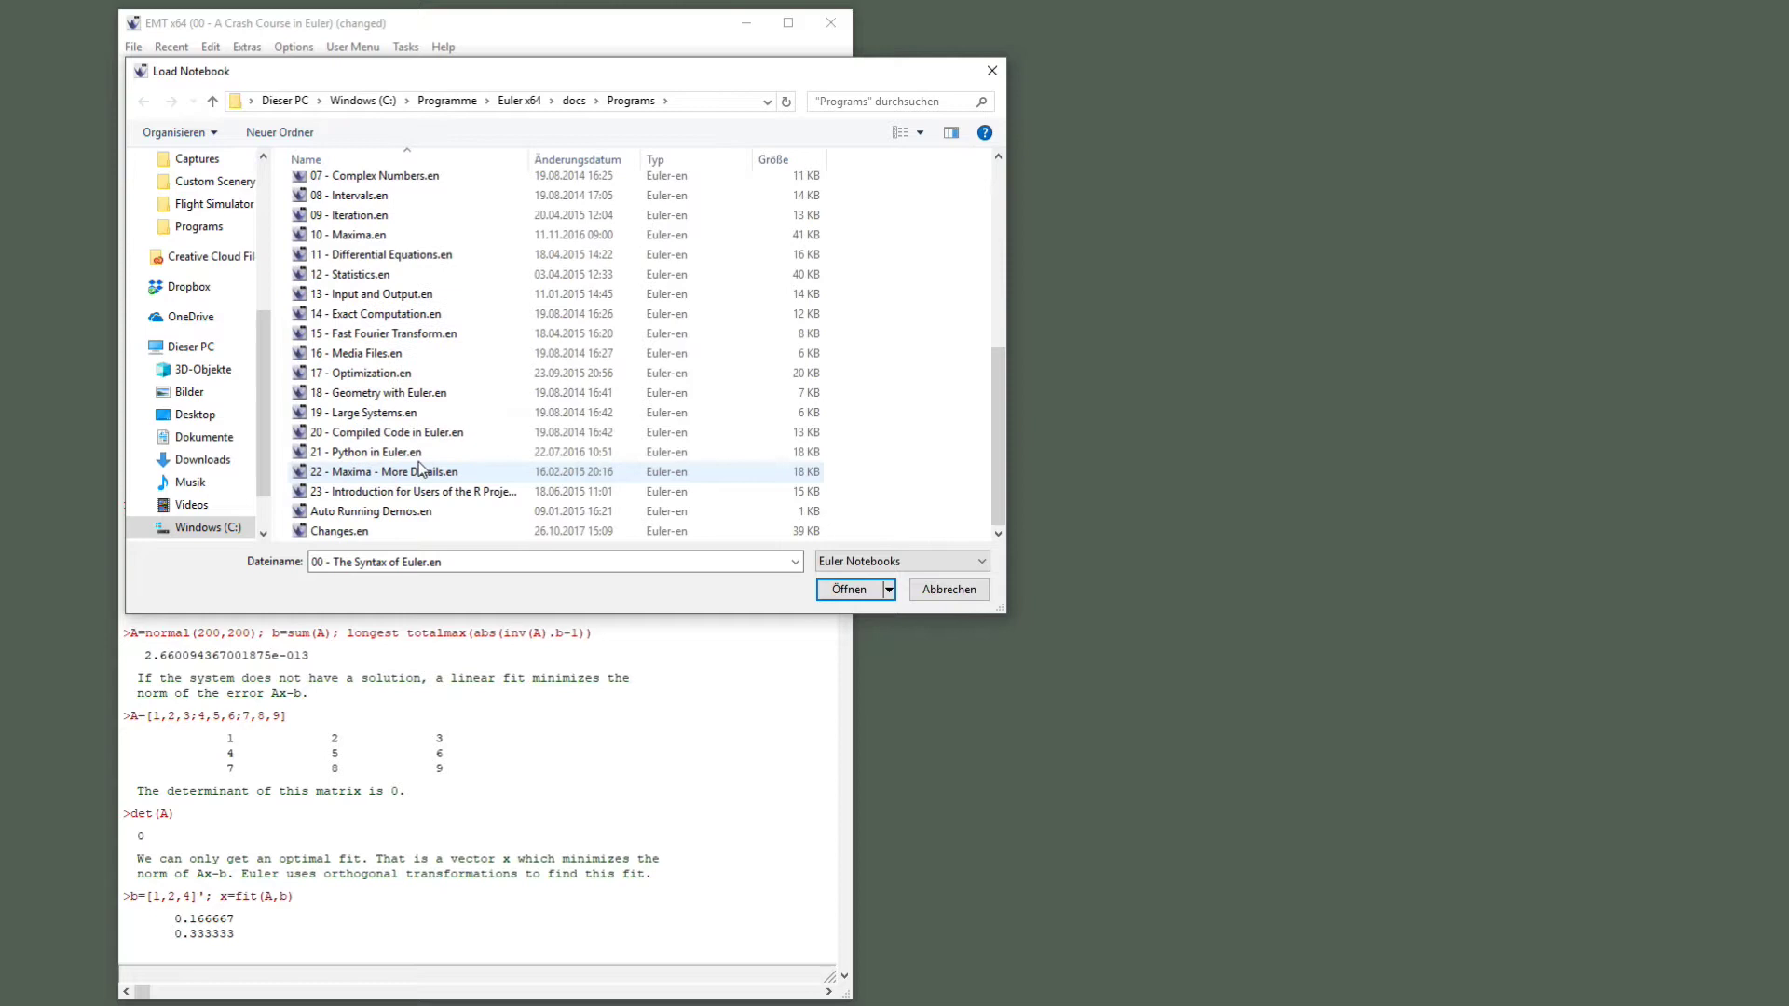
pyautogui.click(393, 374)
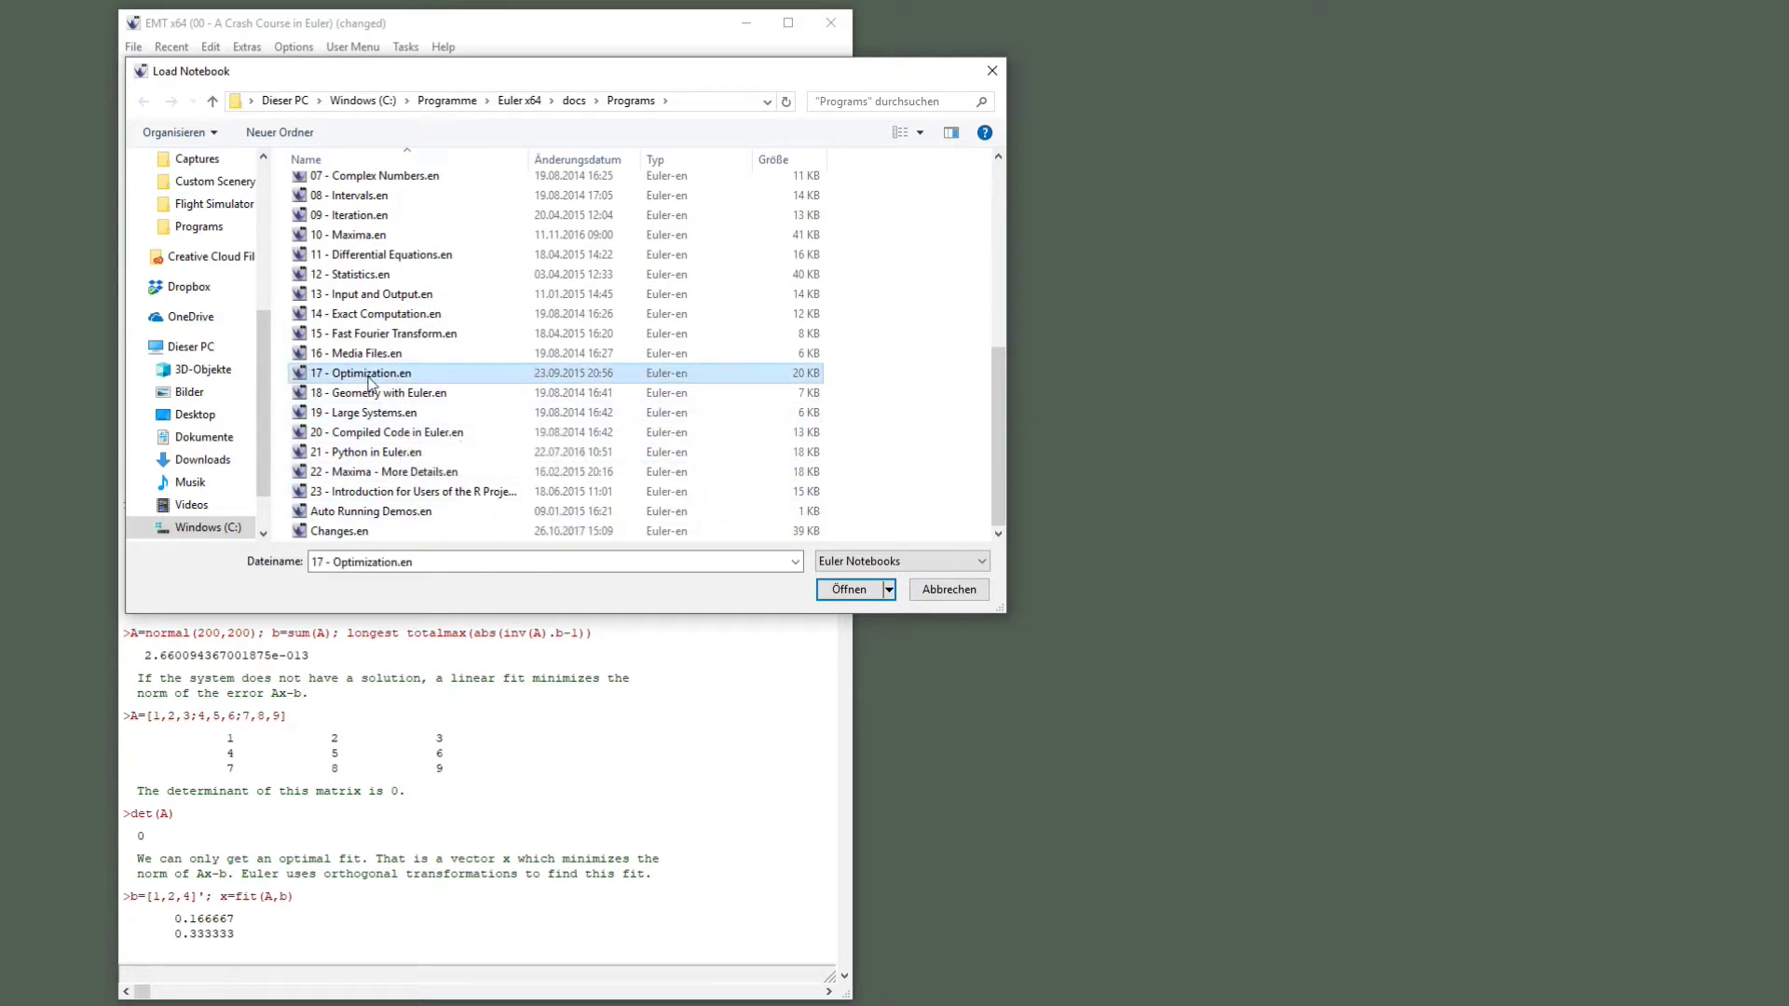
pyautogui.doubleClick(420, 374)
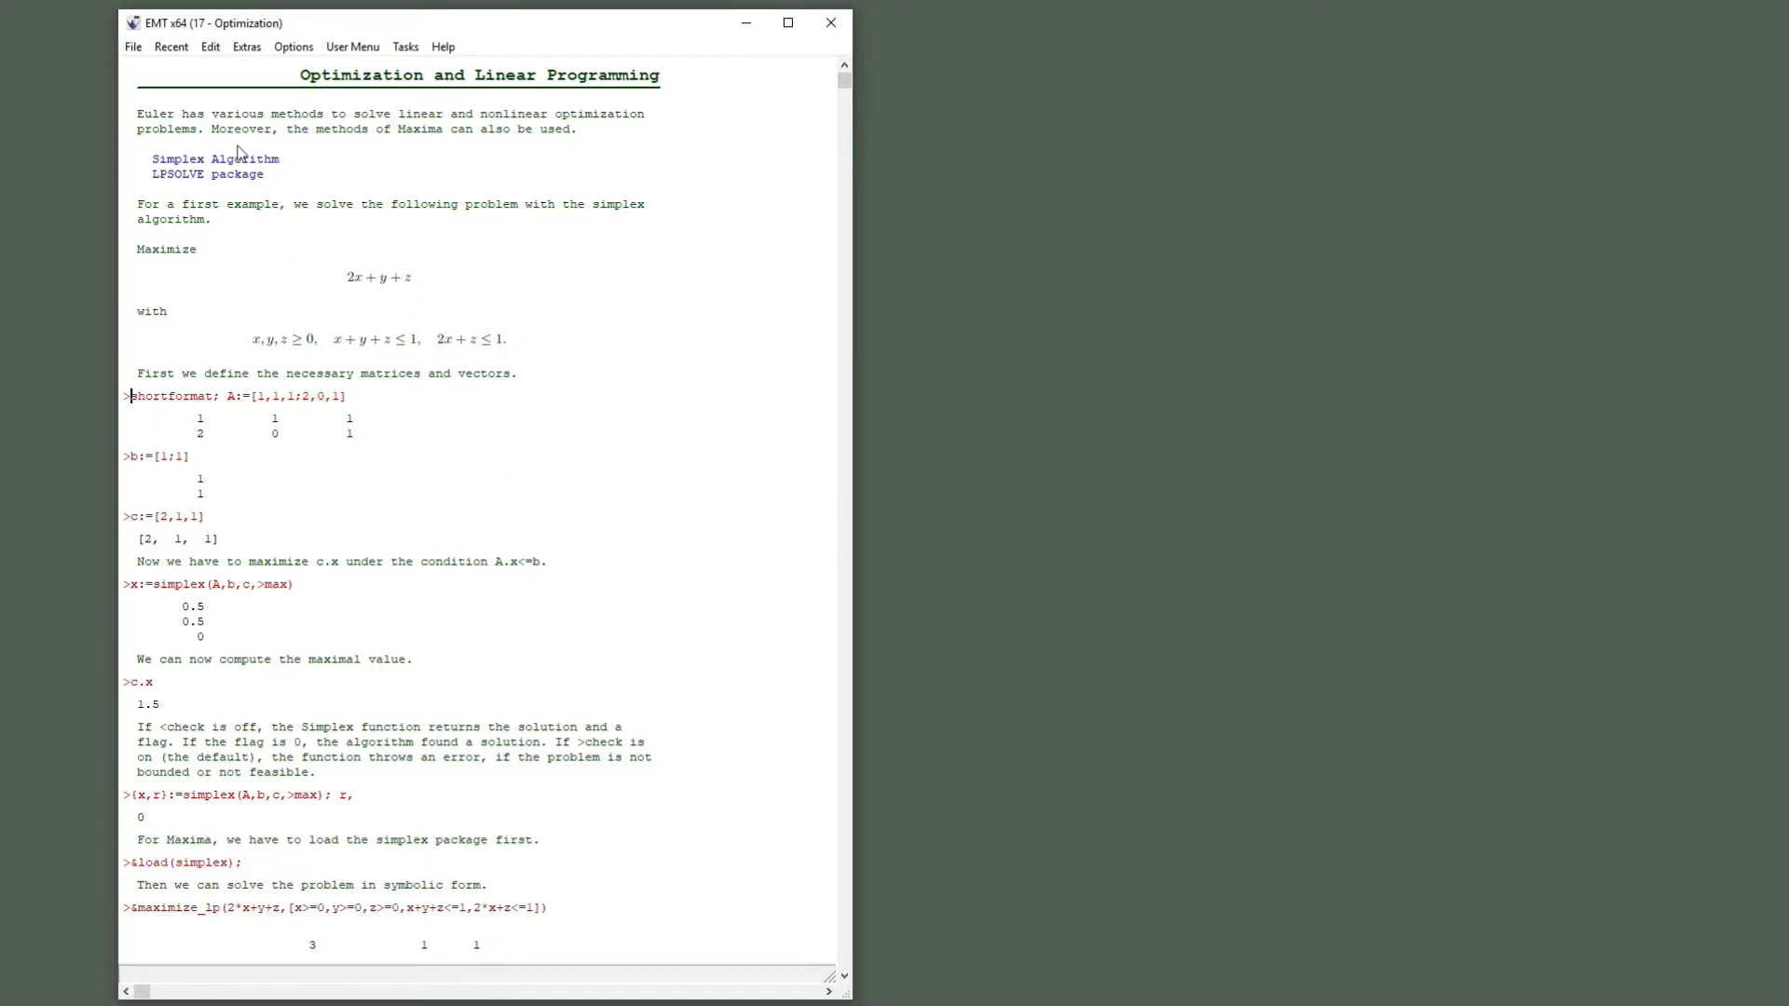
# Step: Choose Restart Euler from the File menu
pyautogui.click(133, 47)
pyautogui.click(172, 70)
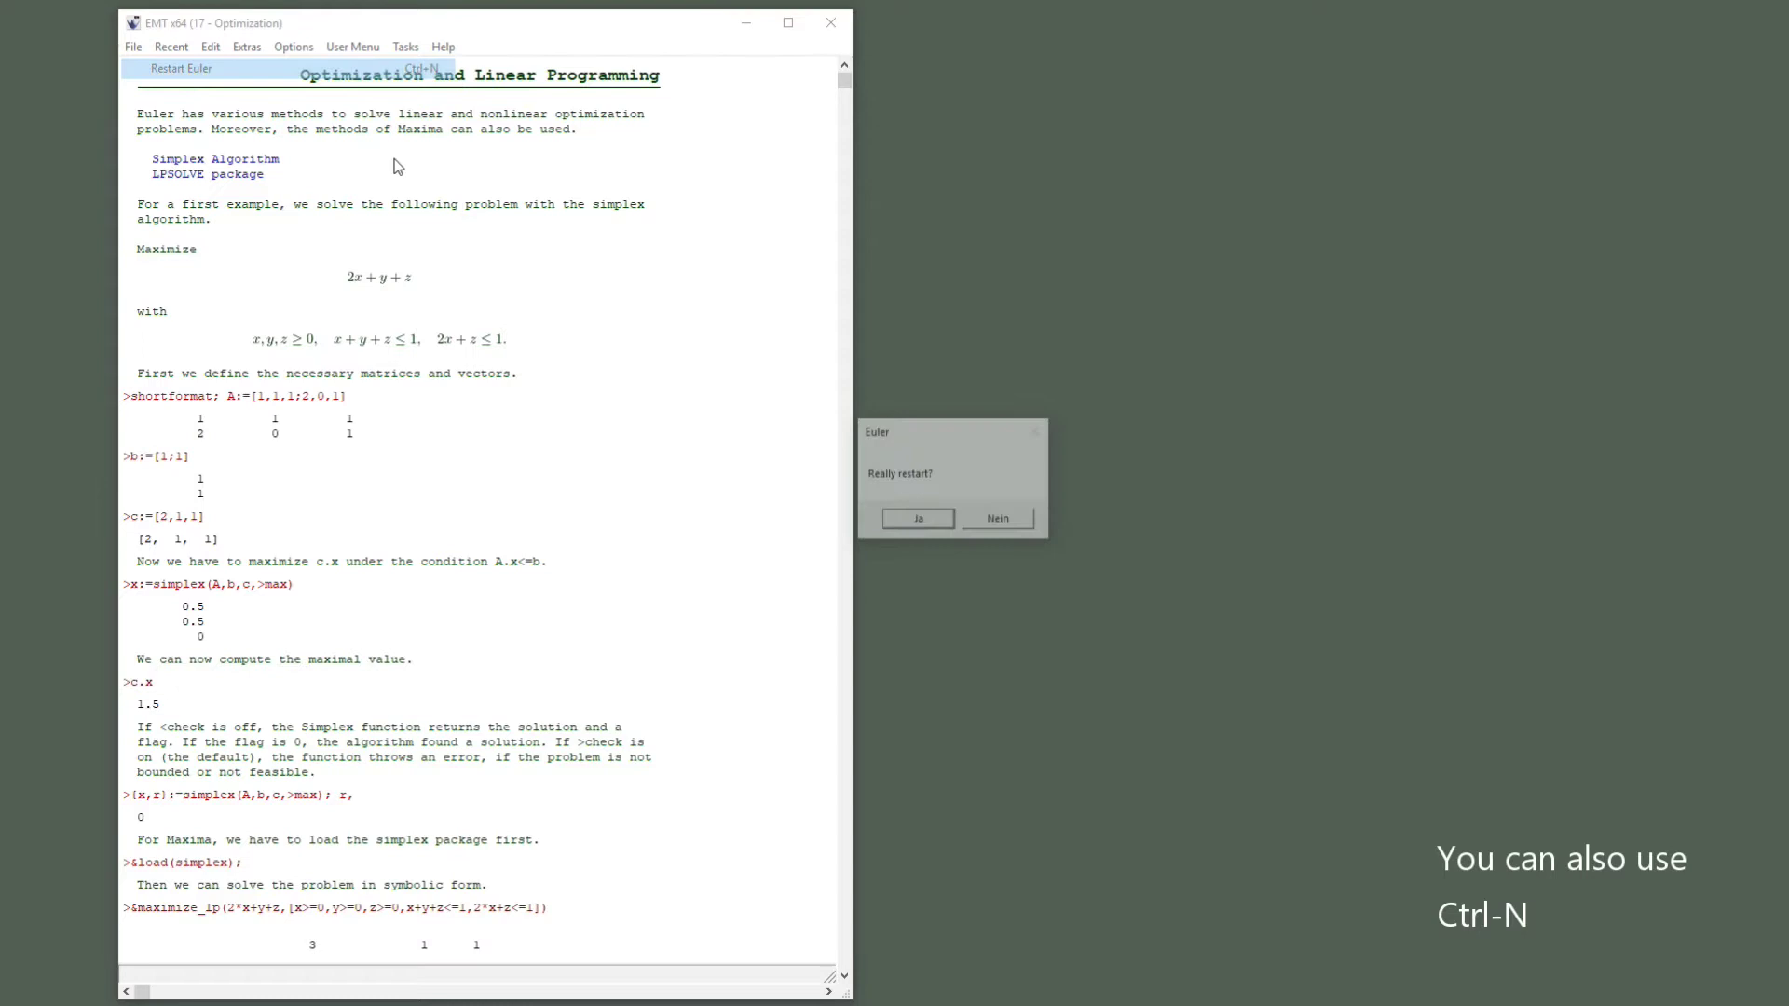
# Step: Confirm the restart and evaluate 6+7 and 1/3, giving 13 and 0.333333333333
pyautogui.click(909, 520)
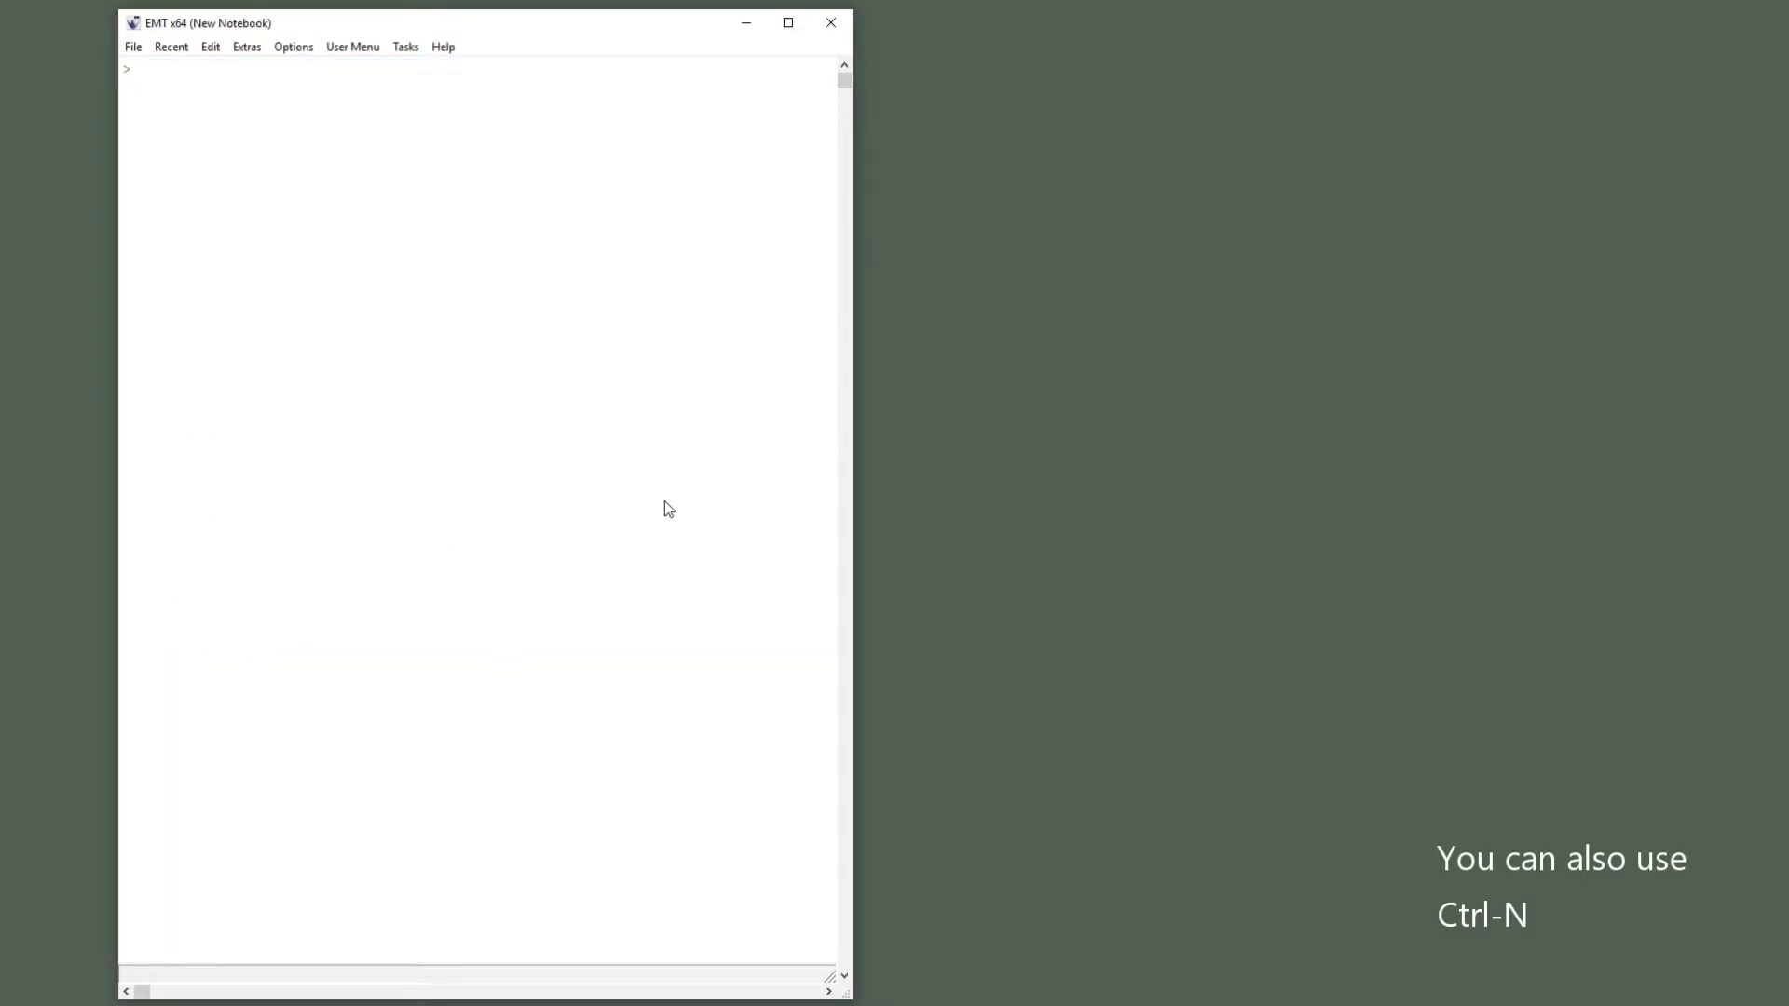
pyautogui.write('6+7')
pyautogui.press('Return')
pyautogui.write('1/3')
pyautogui.press('Return')
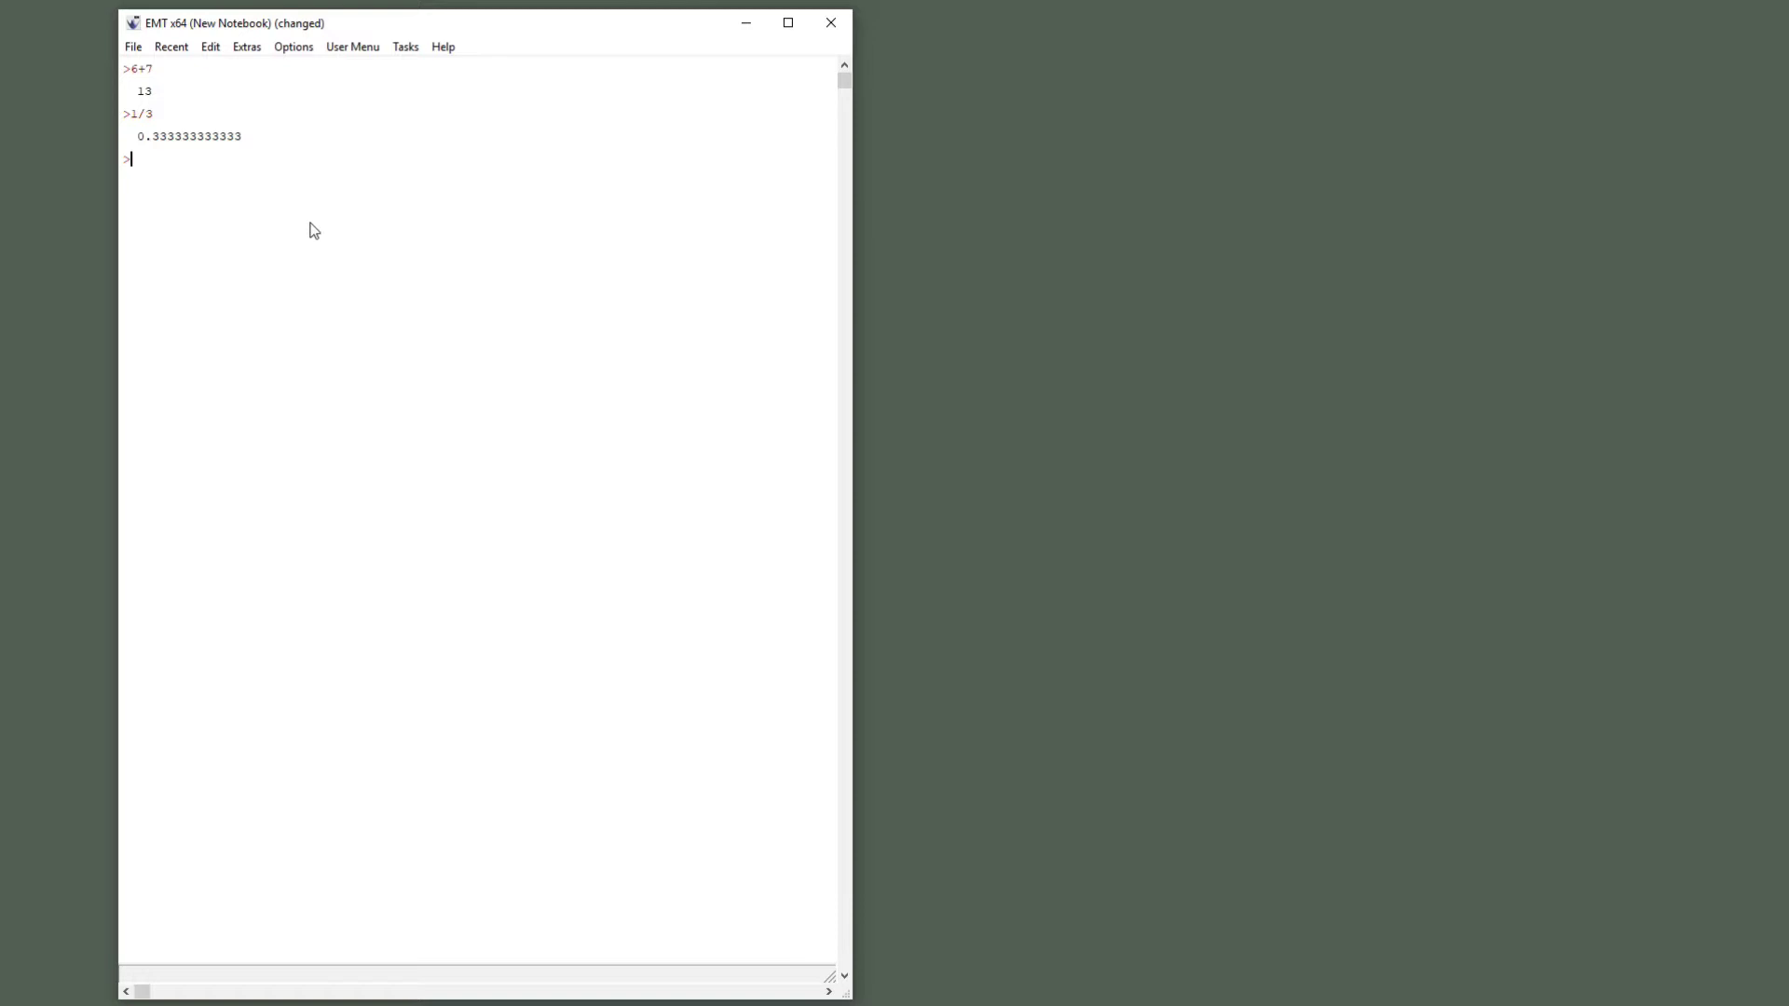
# Step: Evaluate sin(10°) and exp(1.05), giving 0.173648177667 and 2.85765111806
pyautogui.write('sin(10°)')
pyautogui.press('Return')
pyautogui.write('exp(1.')
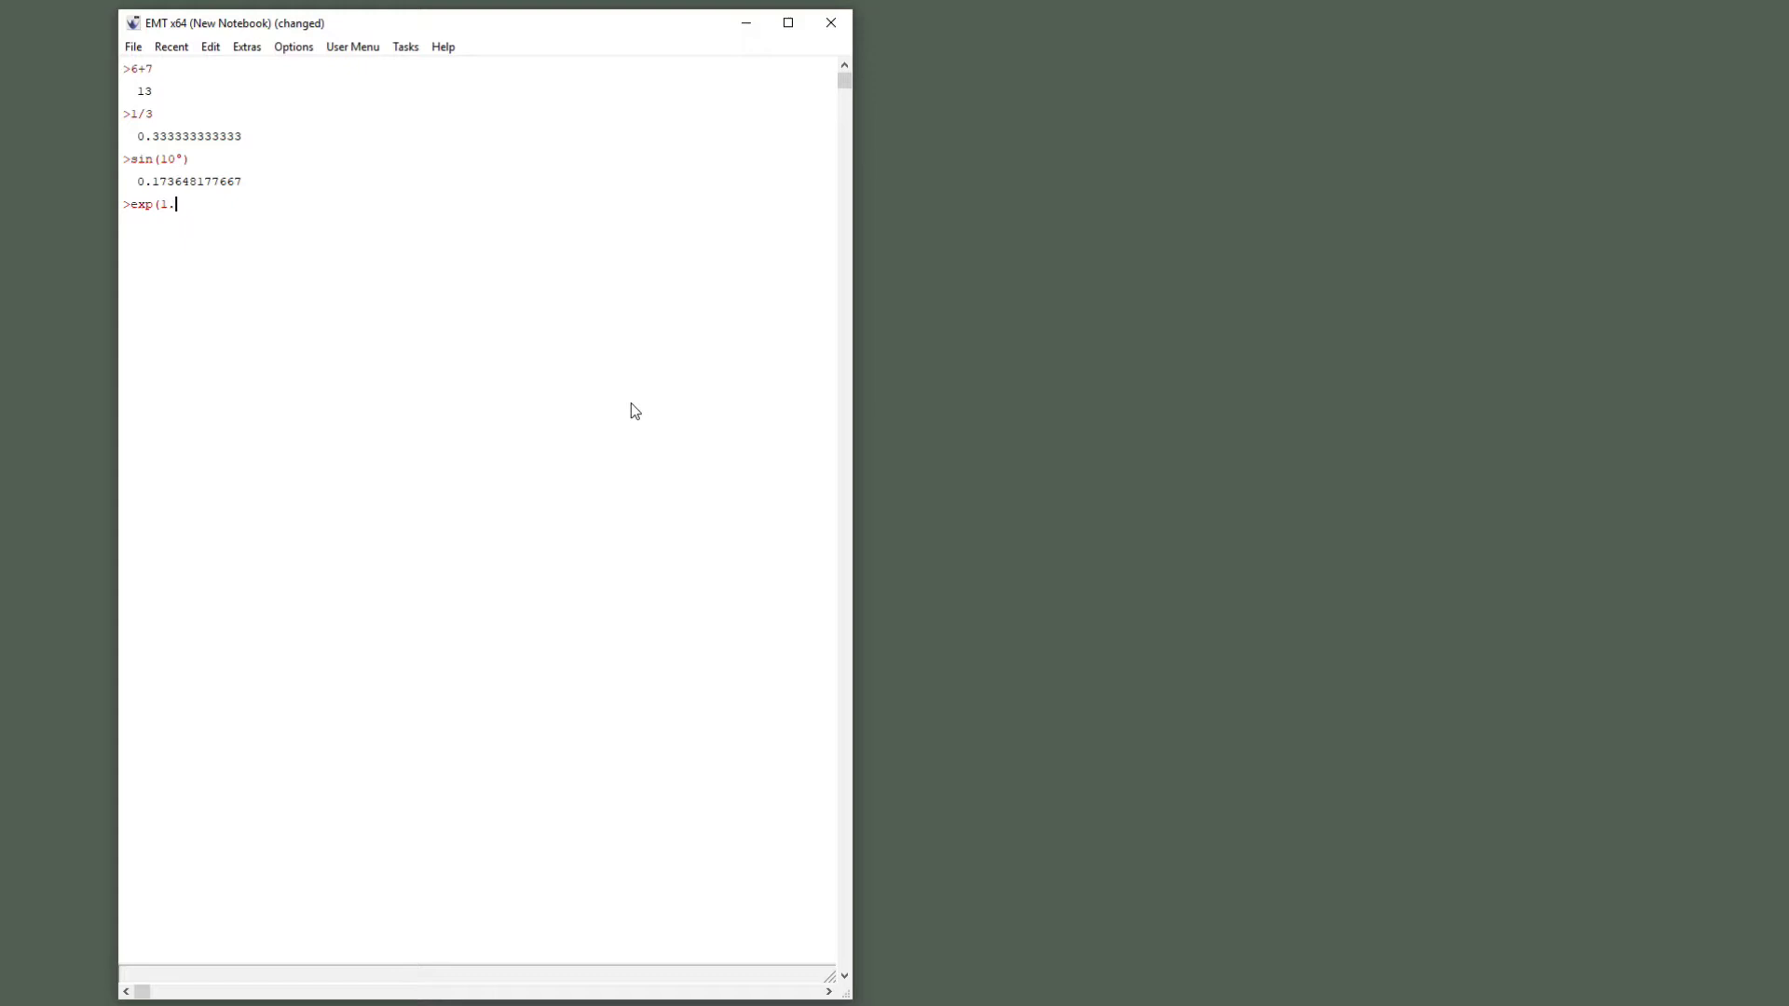
pyautogui.write('05)')
pyautogui.press('Return')
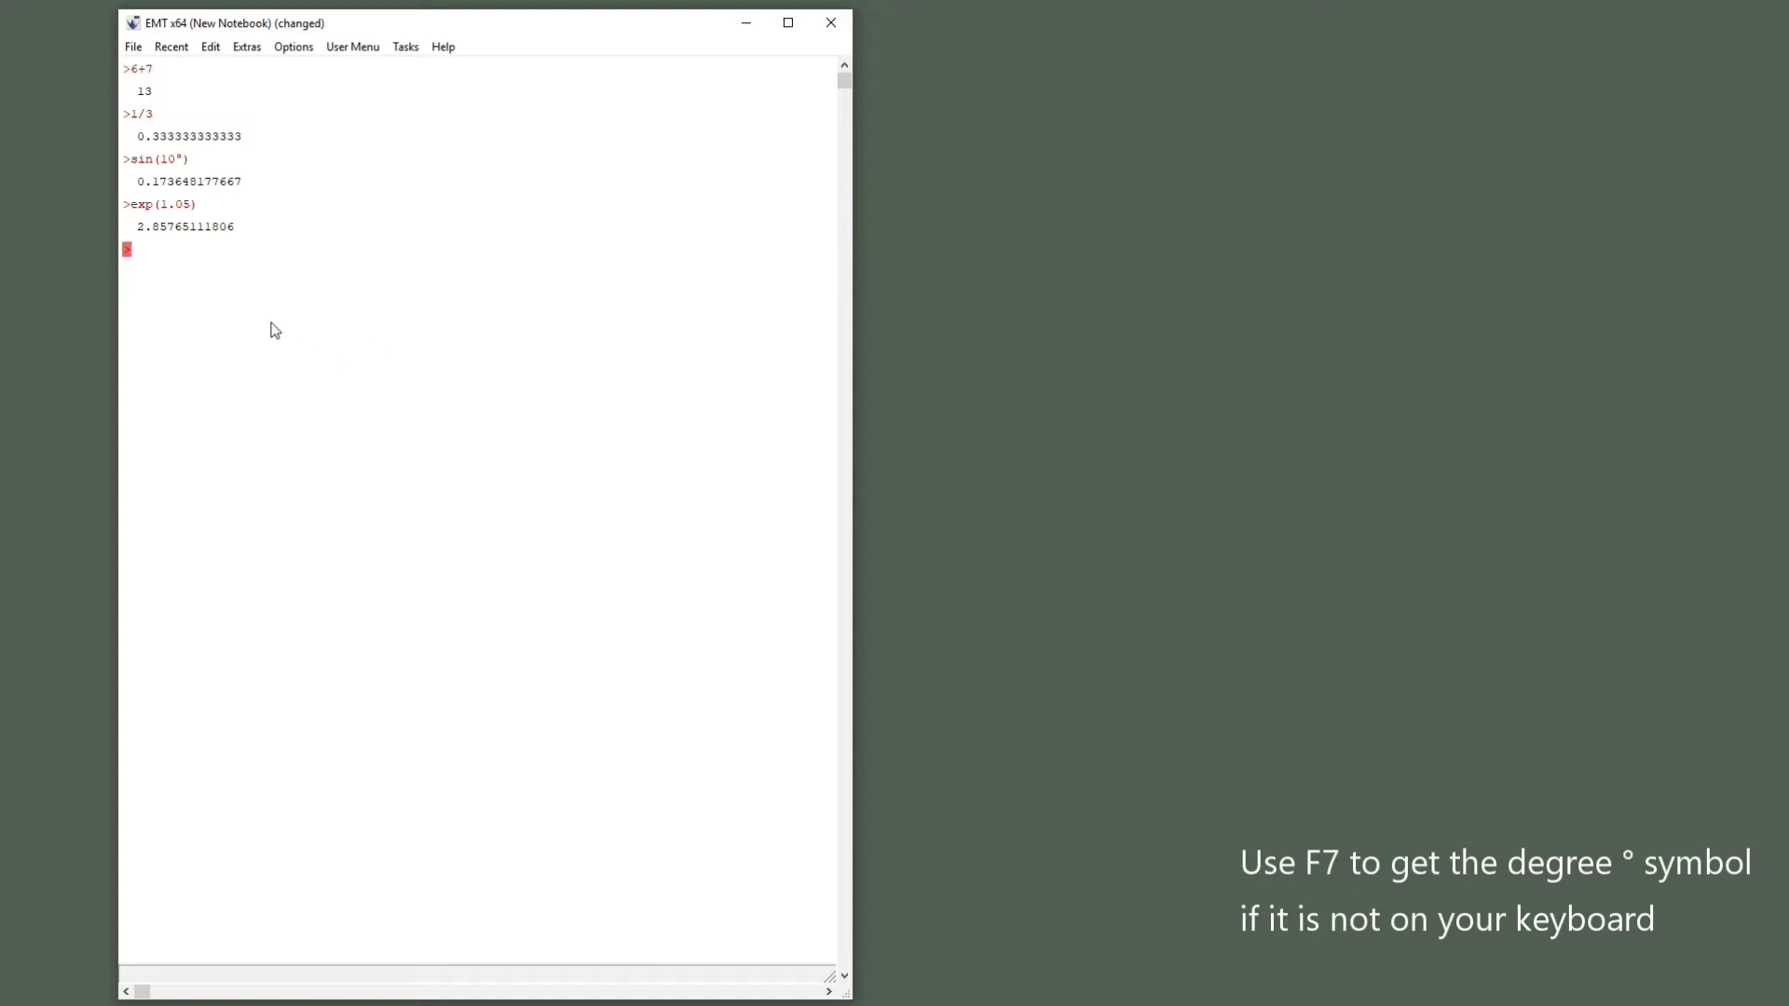
# Step: Open the help entry for exp beside the notebook, then jump to log10
pyautogui.doubleClick(145, 206)
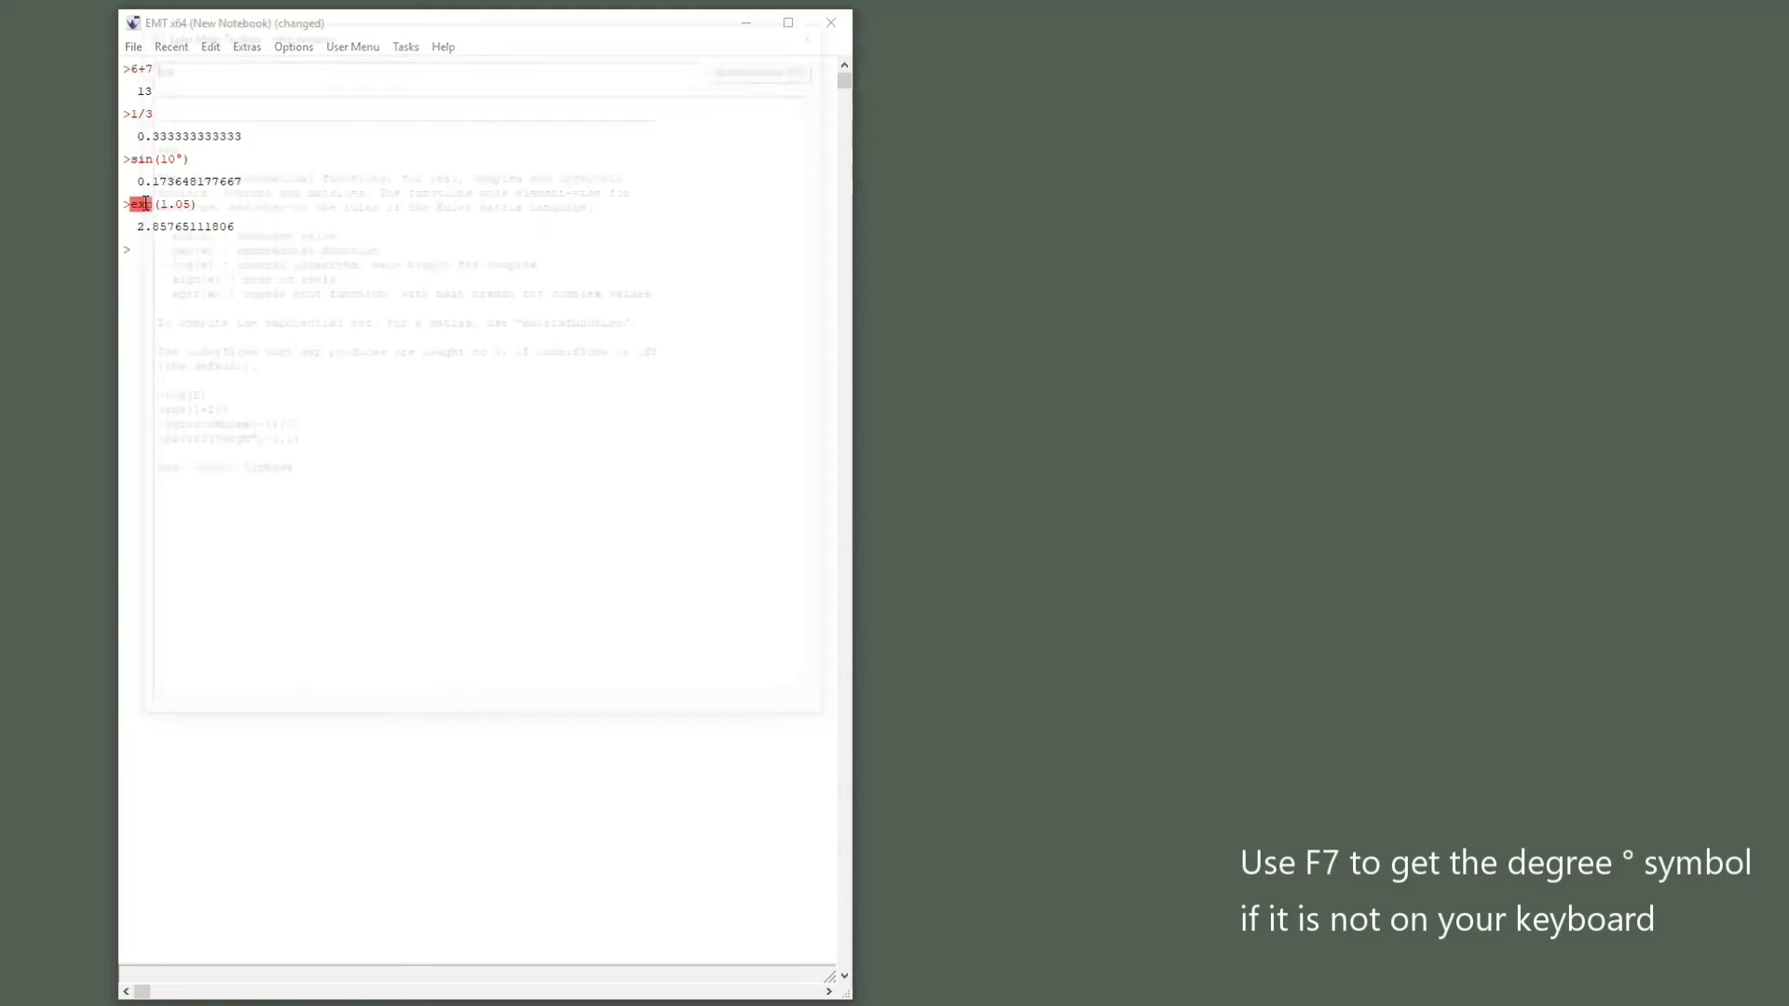
pyautogui.moveTo(444, 36); pyautogui.dragTo(1207, 187)
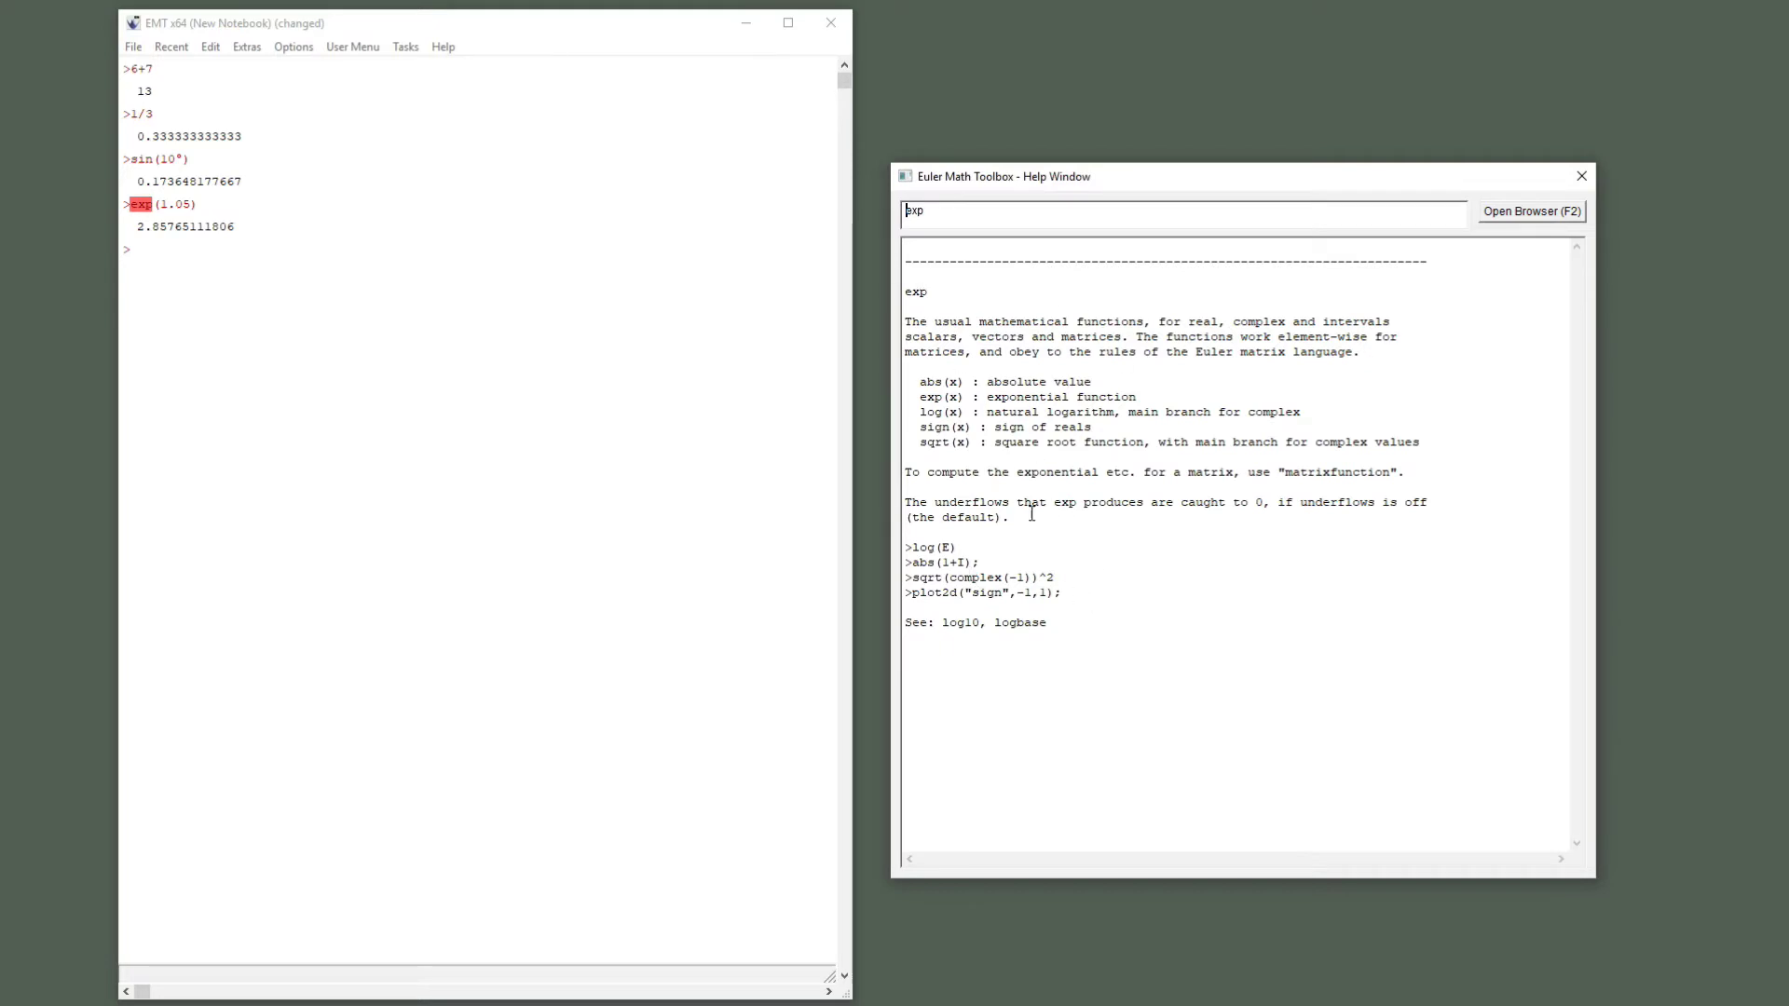
pyautogui.doubleClick(956, 623)
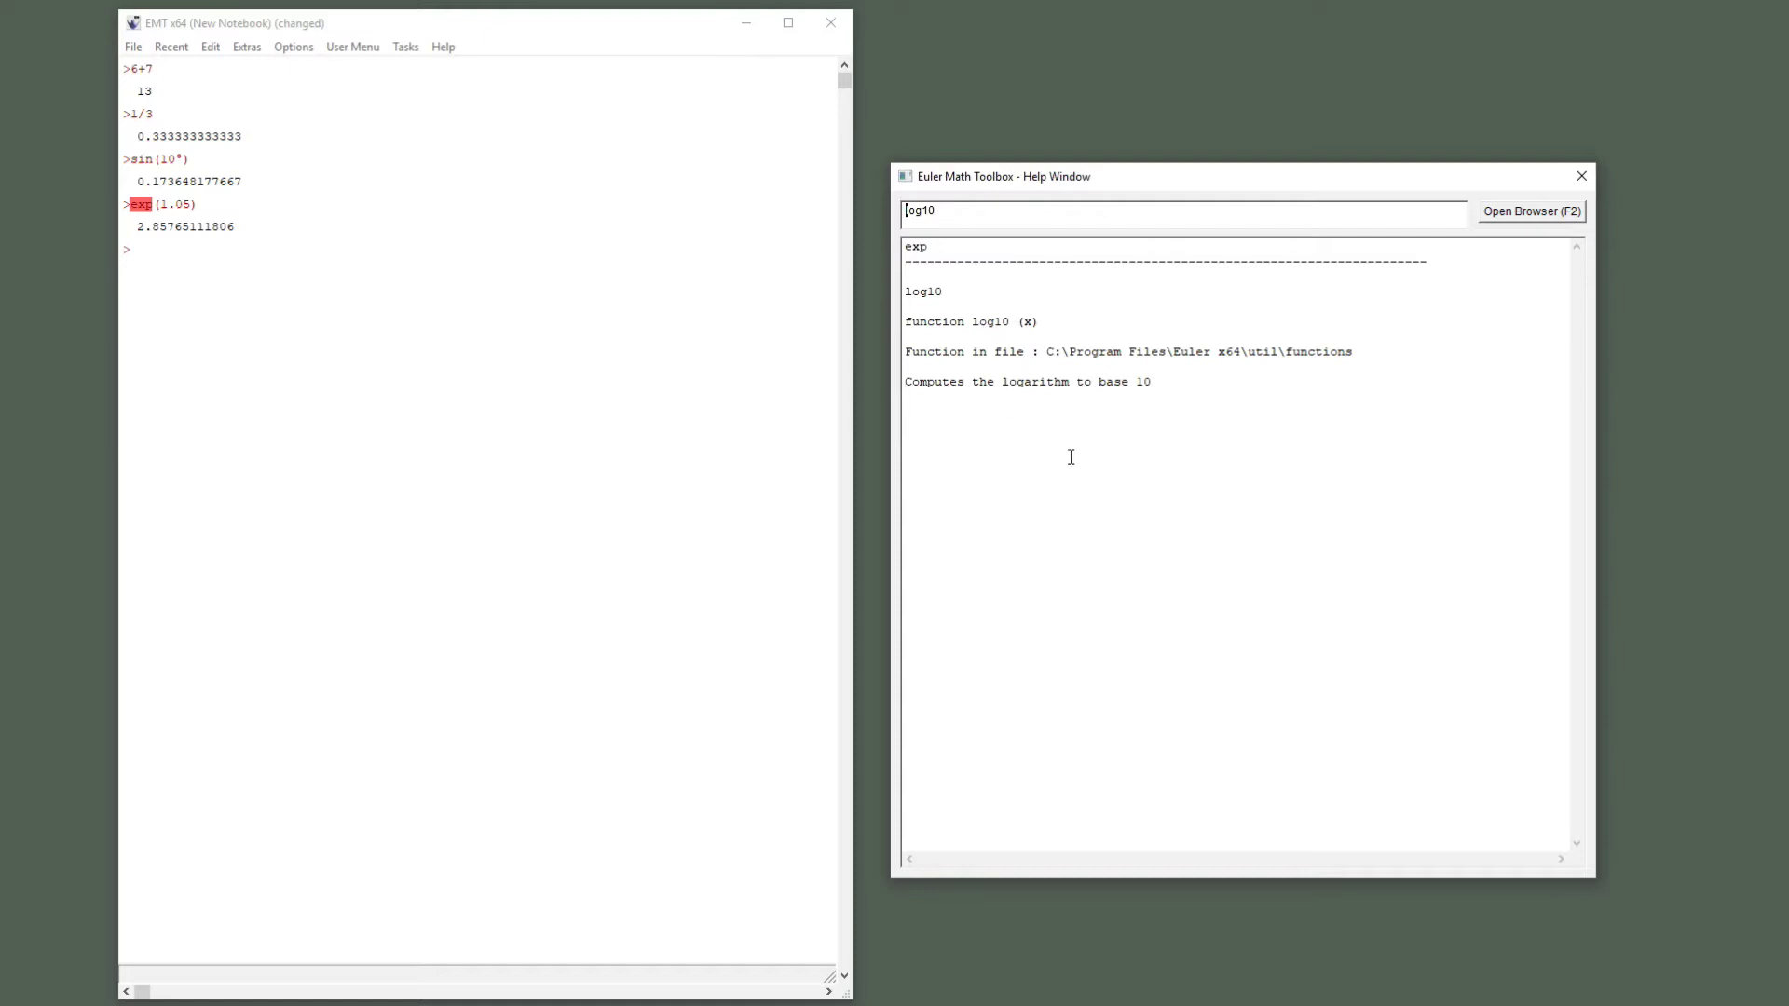
# Step: Search help for 'logarithm' and open the Logarithmic Plots topic
pyautogui.doubleClick(950, 217)
pyautogui.write('log')
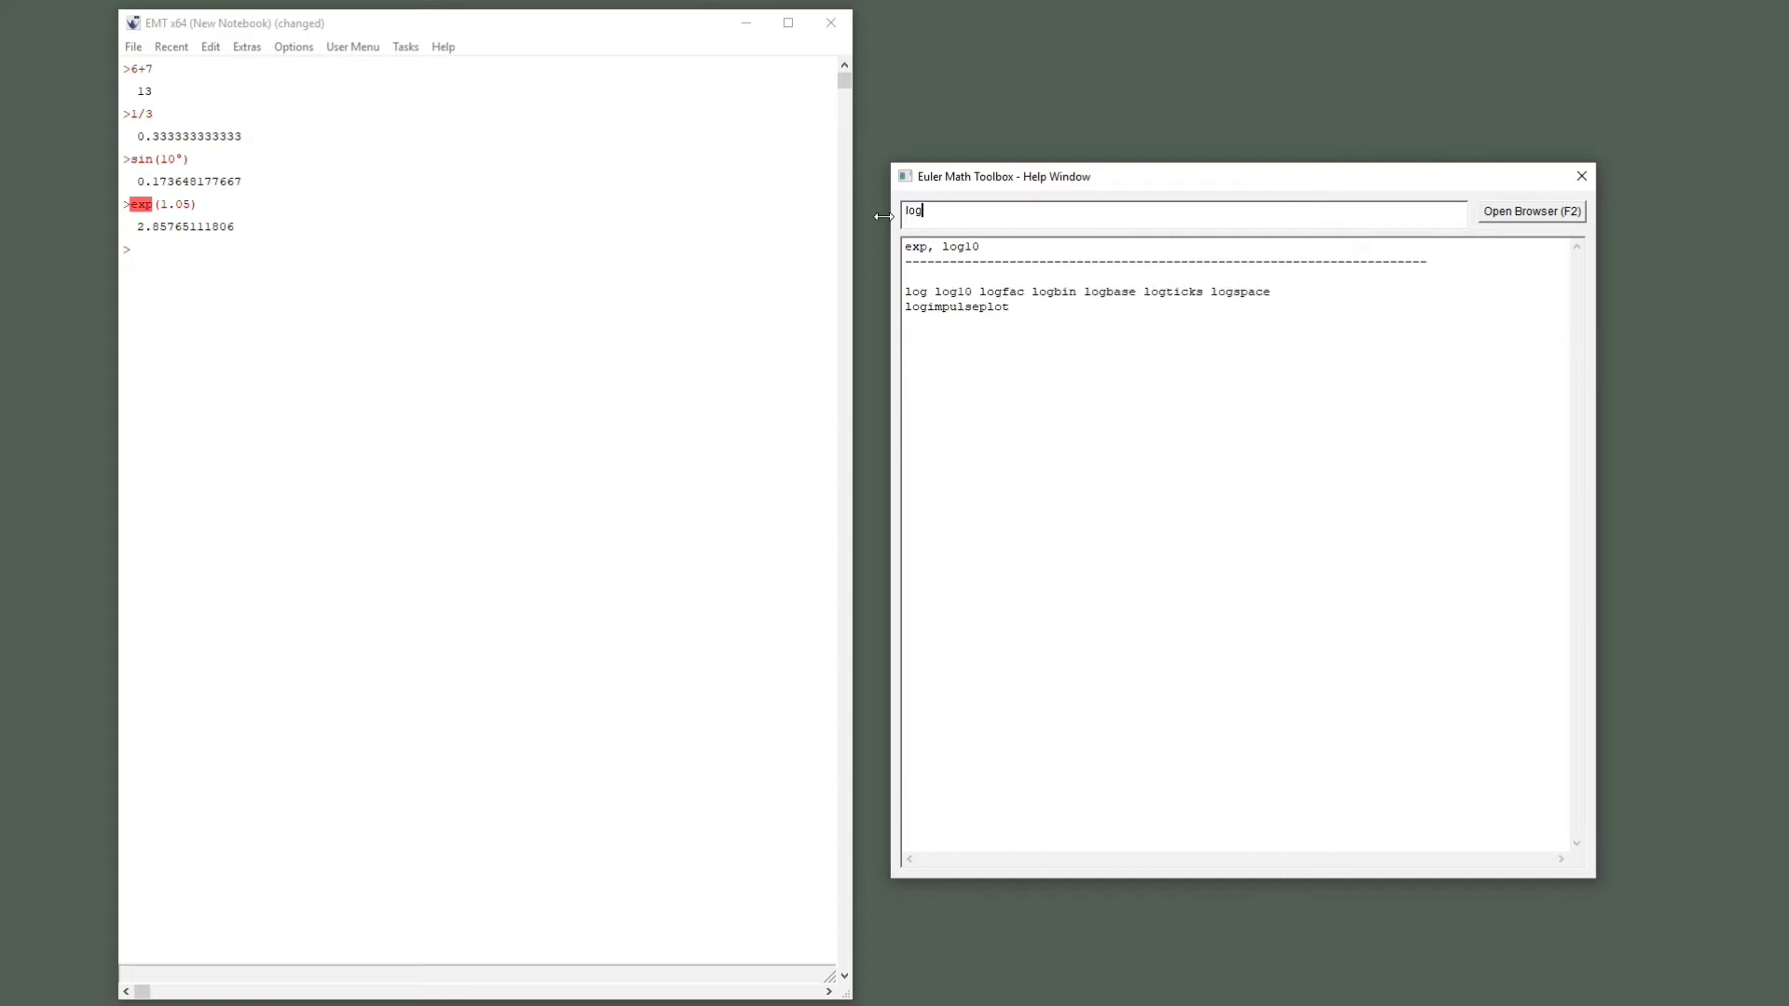
pyautogui.write('arithm')
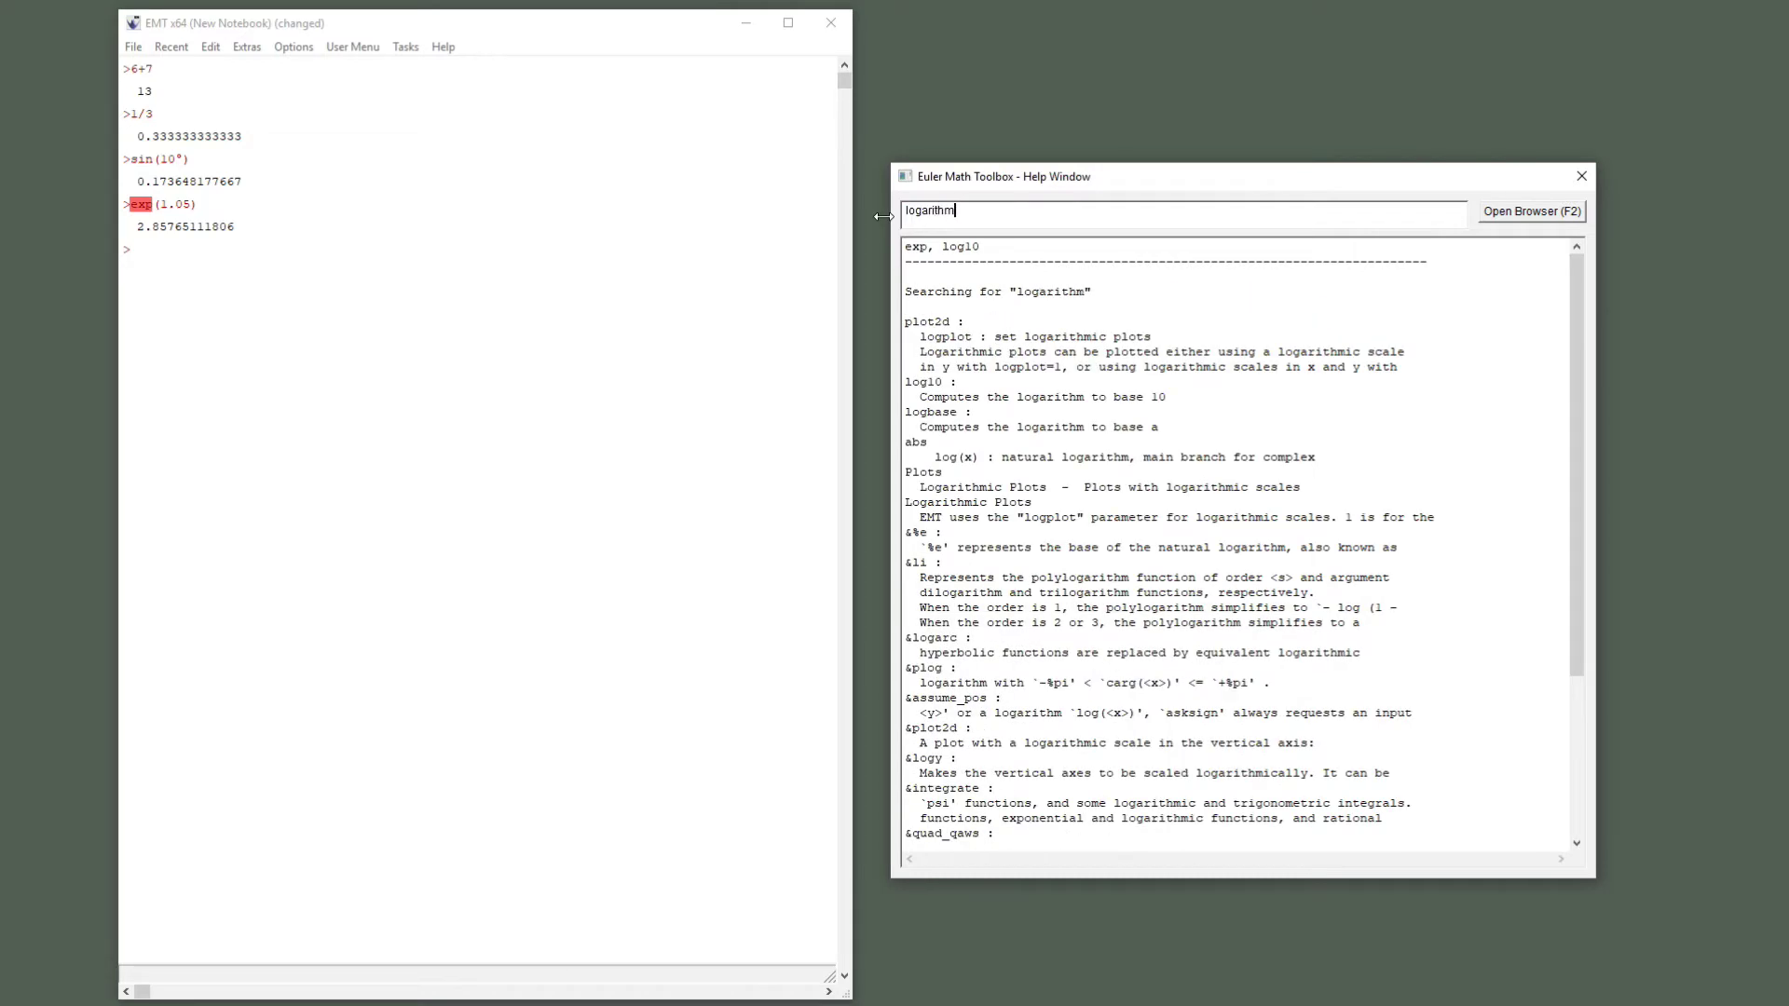
pyautogui.scroll(-5, 981, 481)
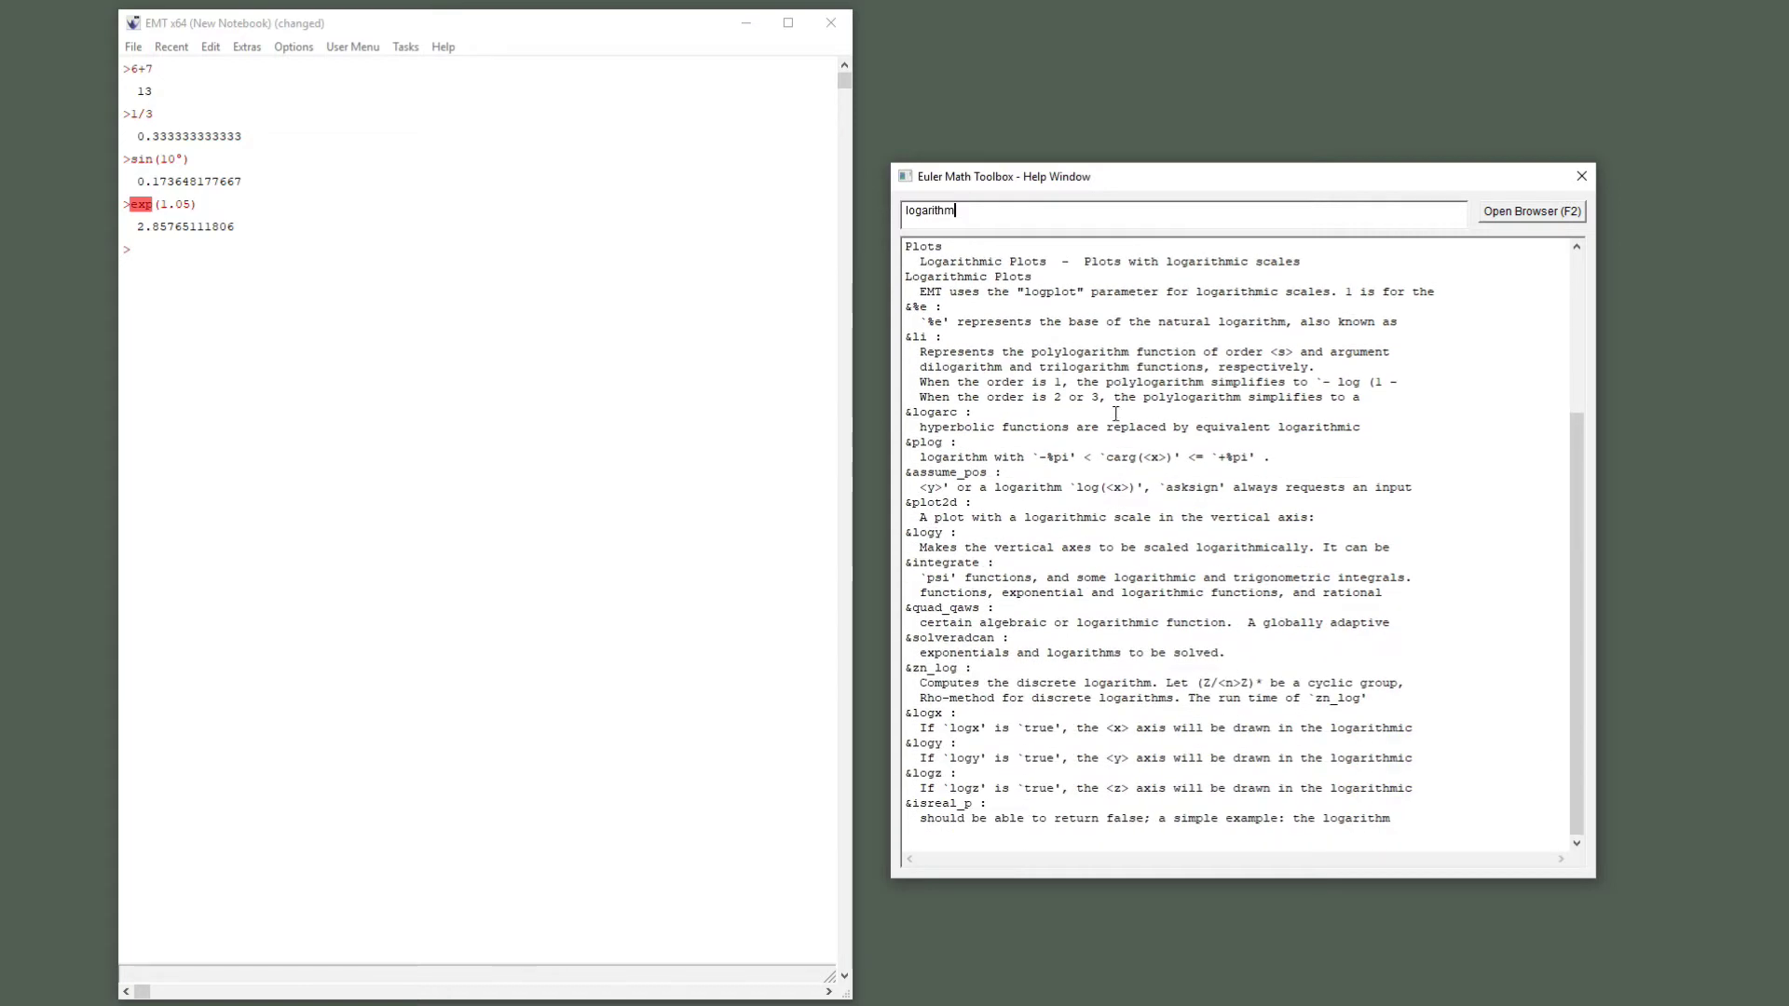
pyautogui.scroll(4, 1060, 767)
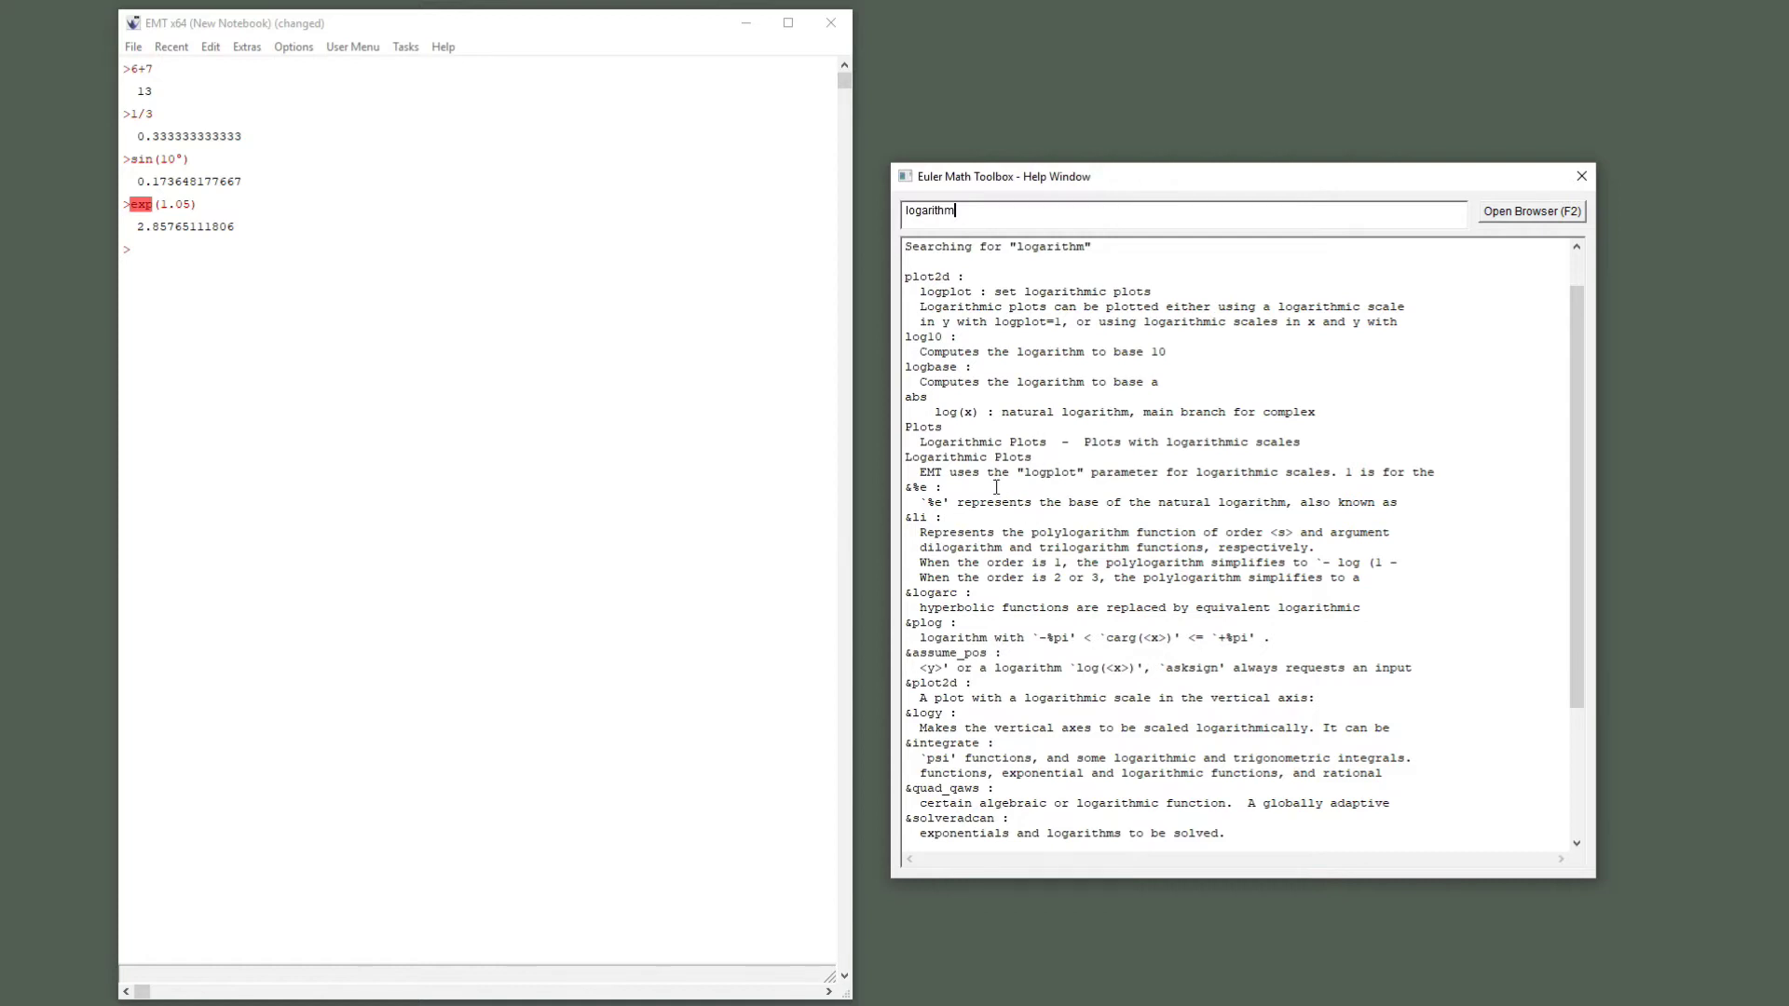
pyautogui.doubleClick(972, 456)
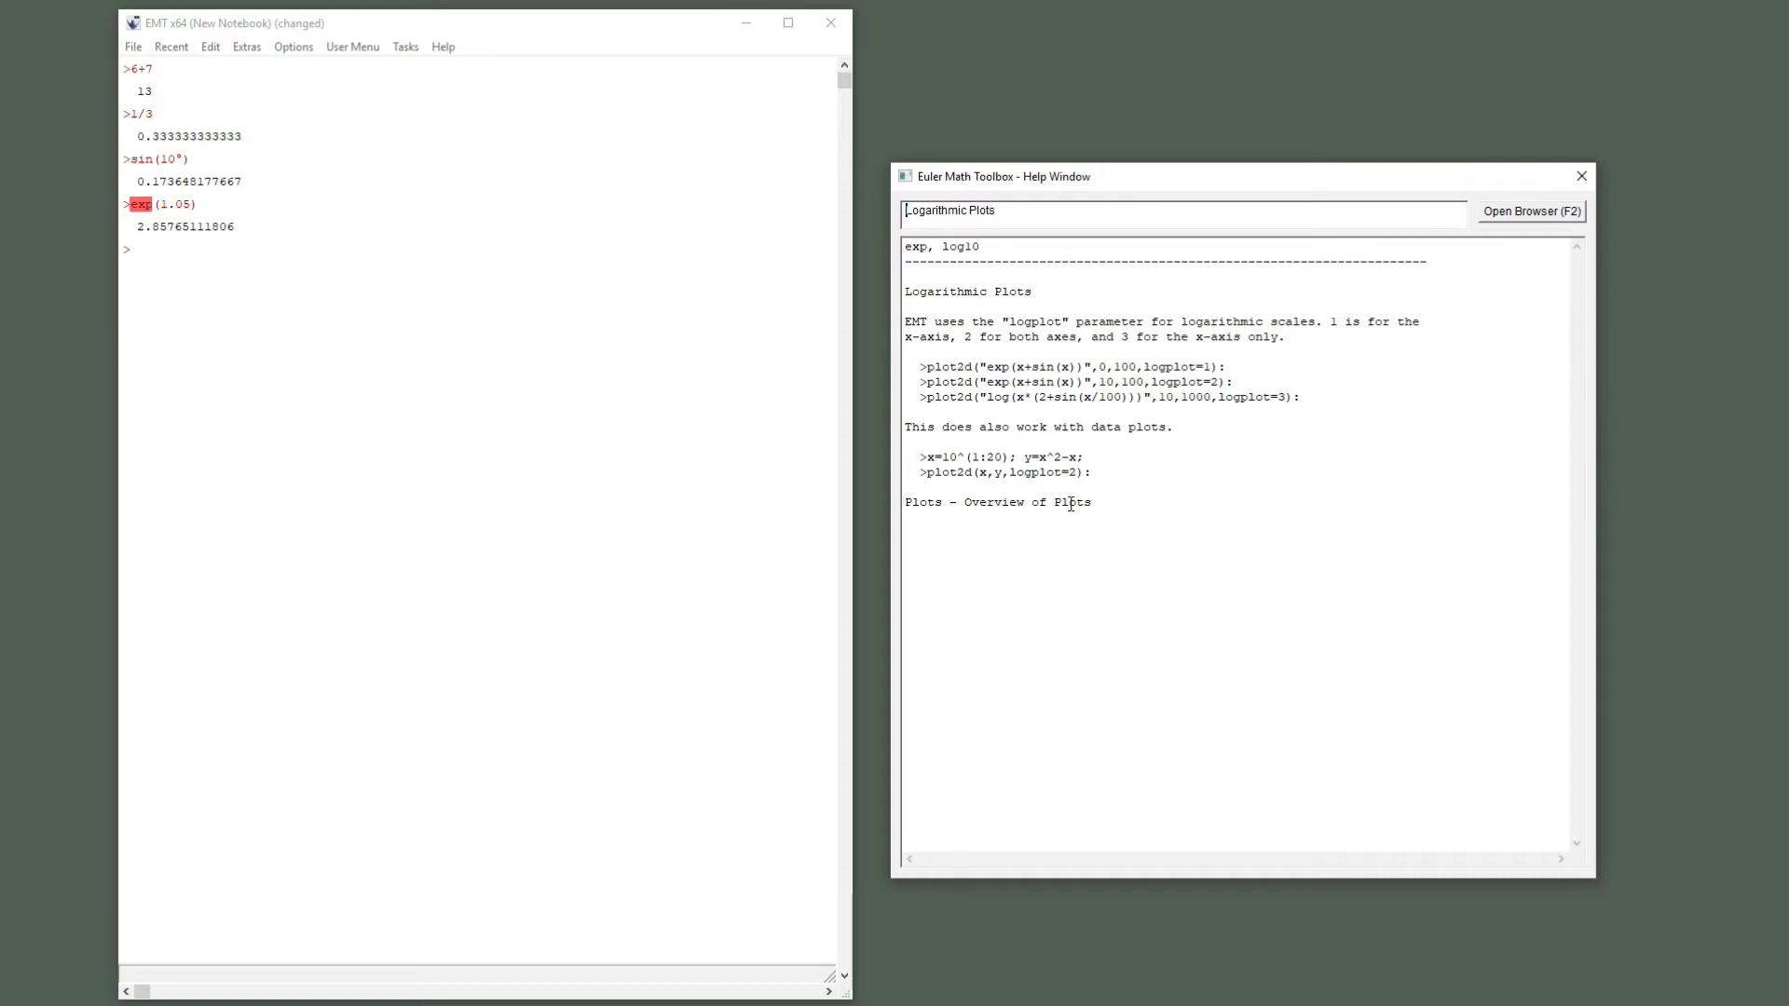
# Step: Clear the 'Logarithmic Plots' search and open the Derivatives topic under Calculus
pyautogui.moveTo(1030, 214); pyautogui.dragTo(873, 209)
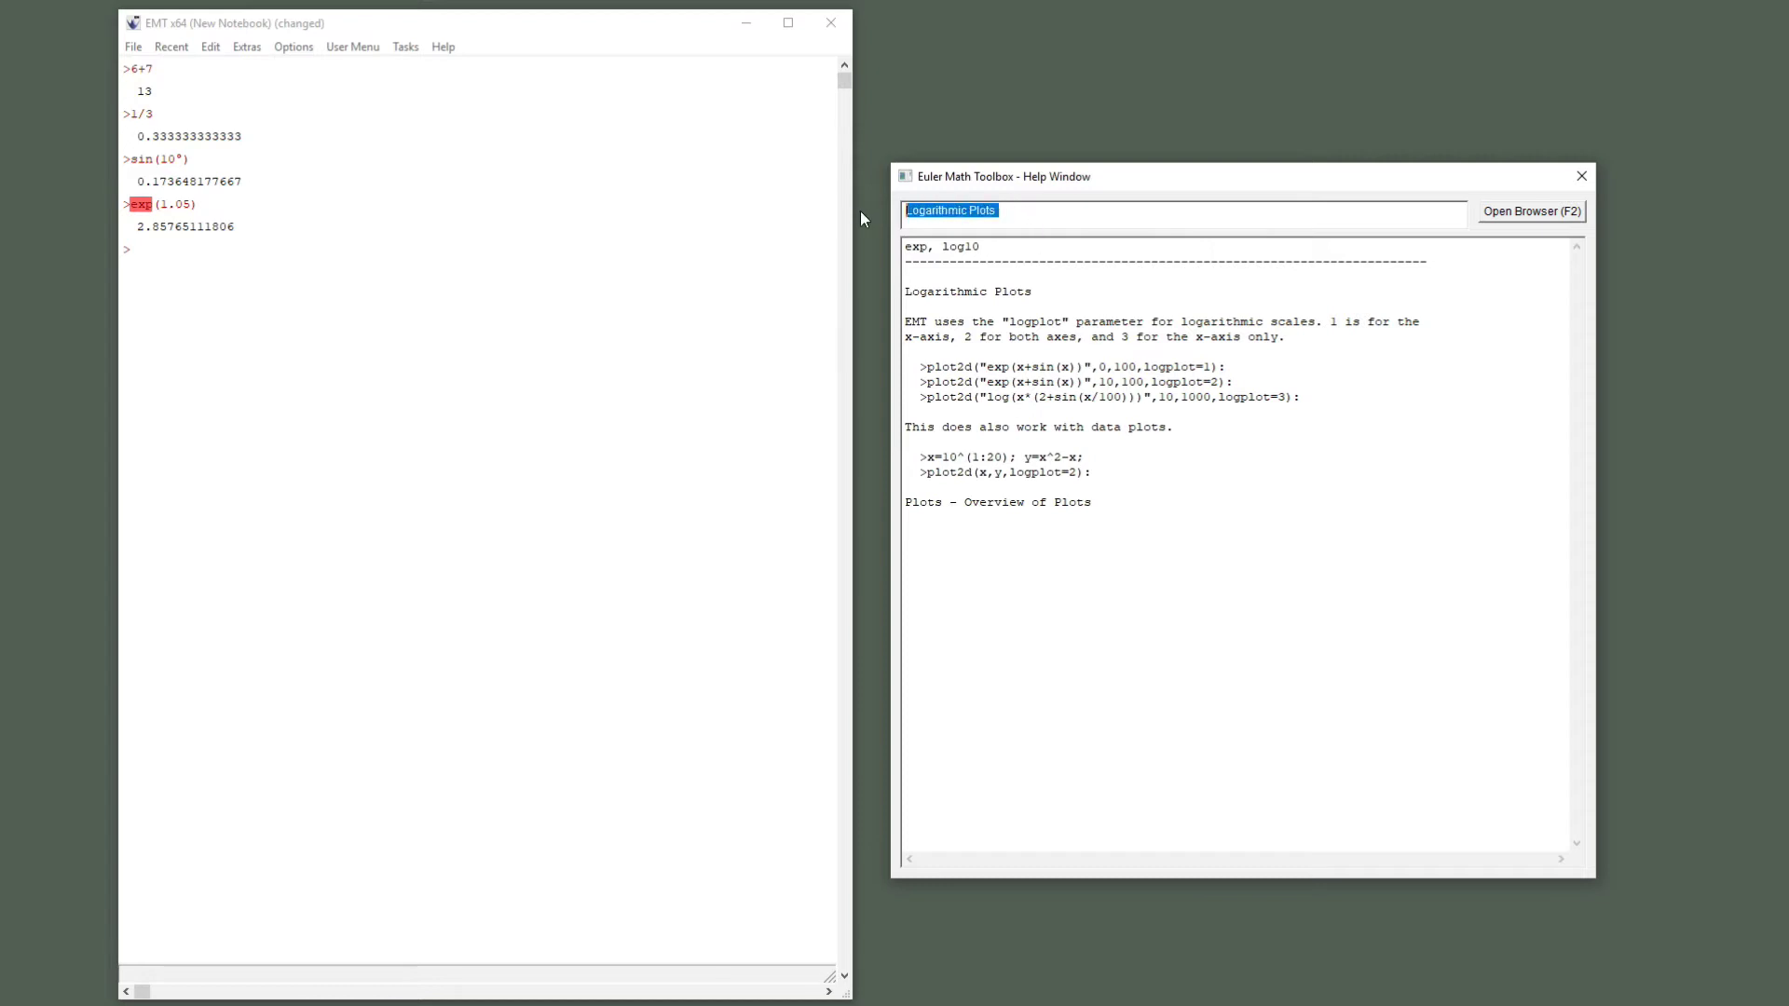
pyautogui.press('BackSpace')
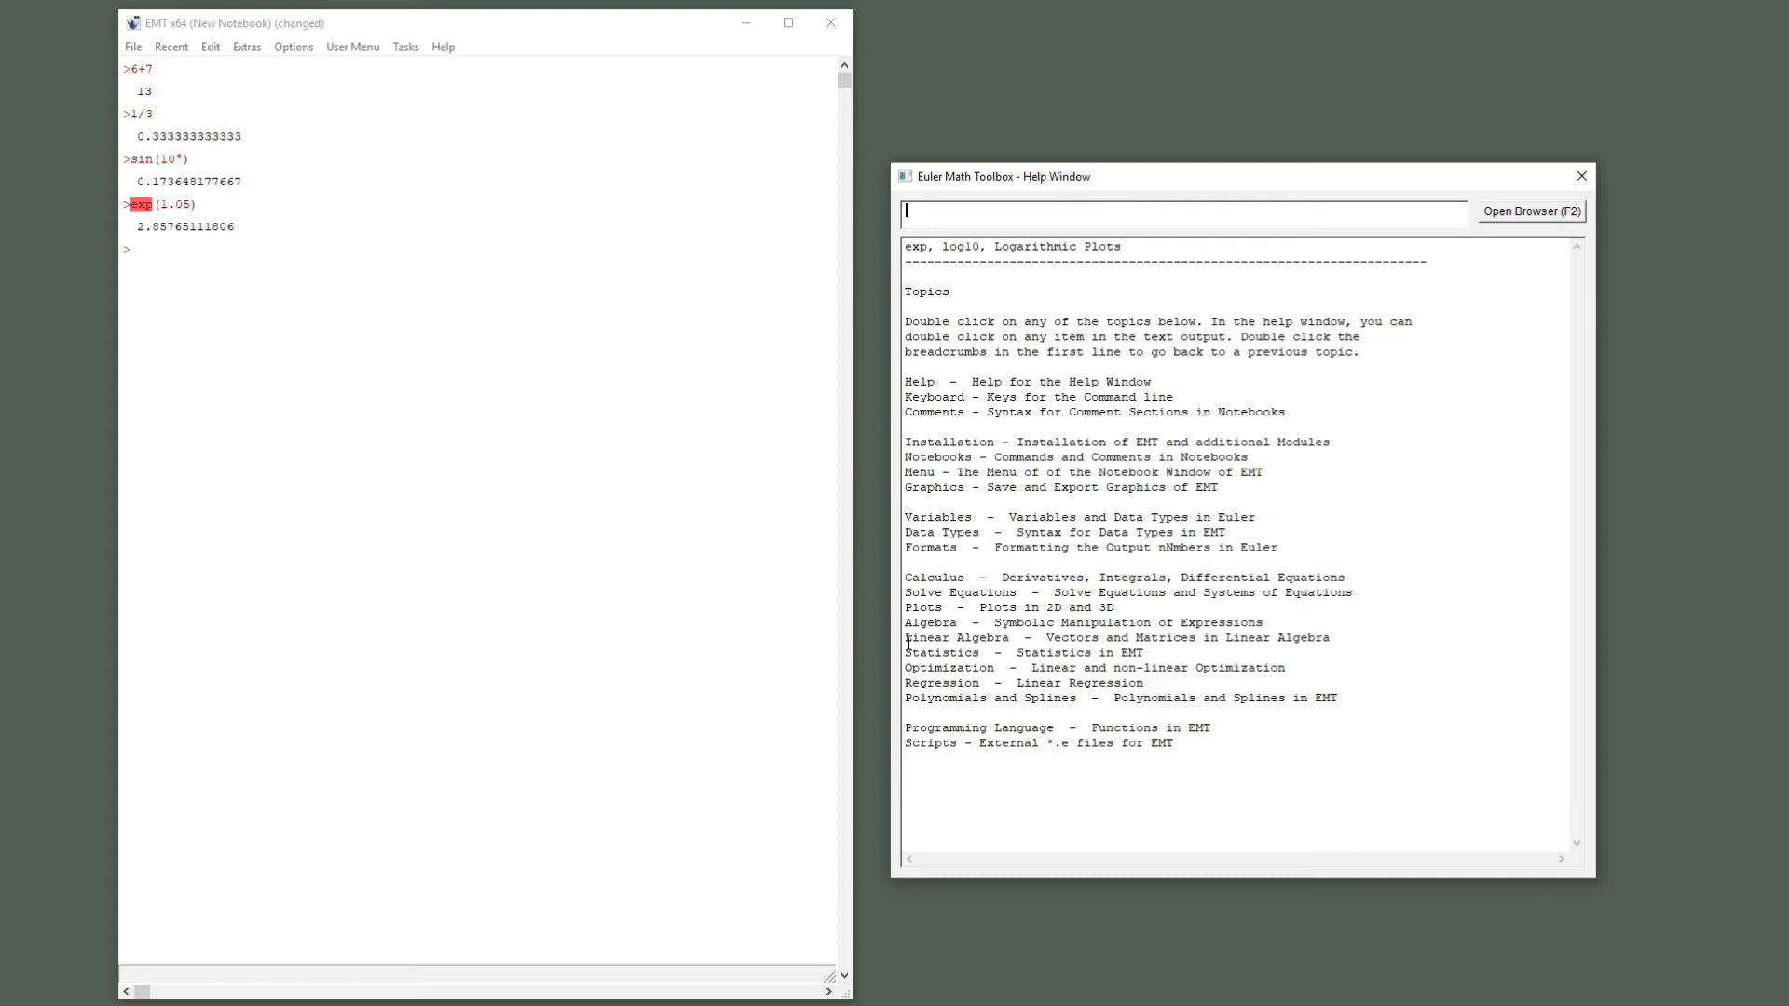
pyautogui.doubleClick(940, 579)
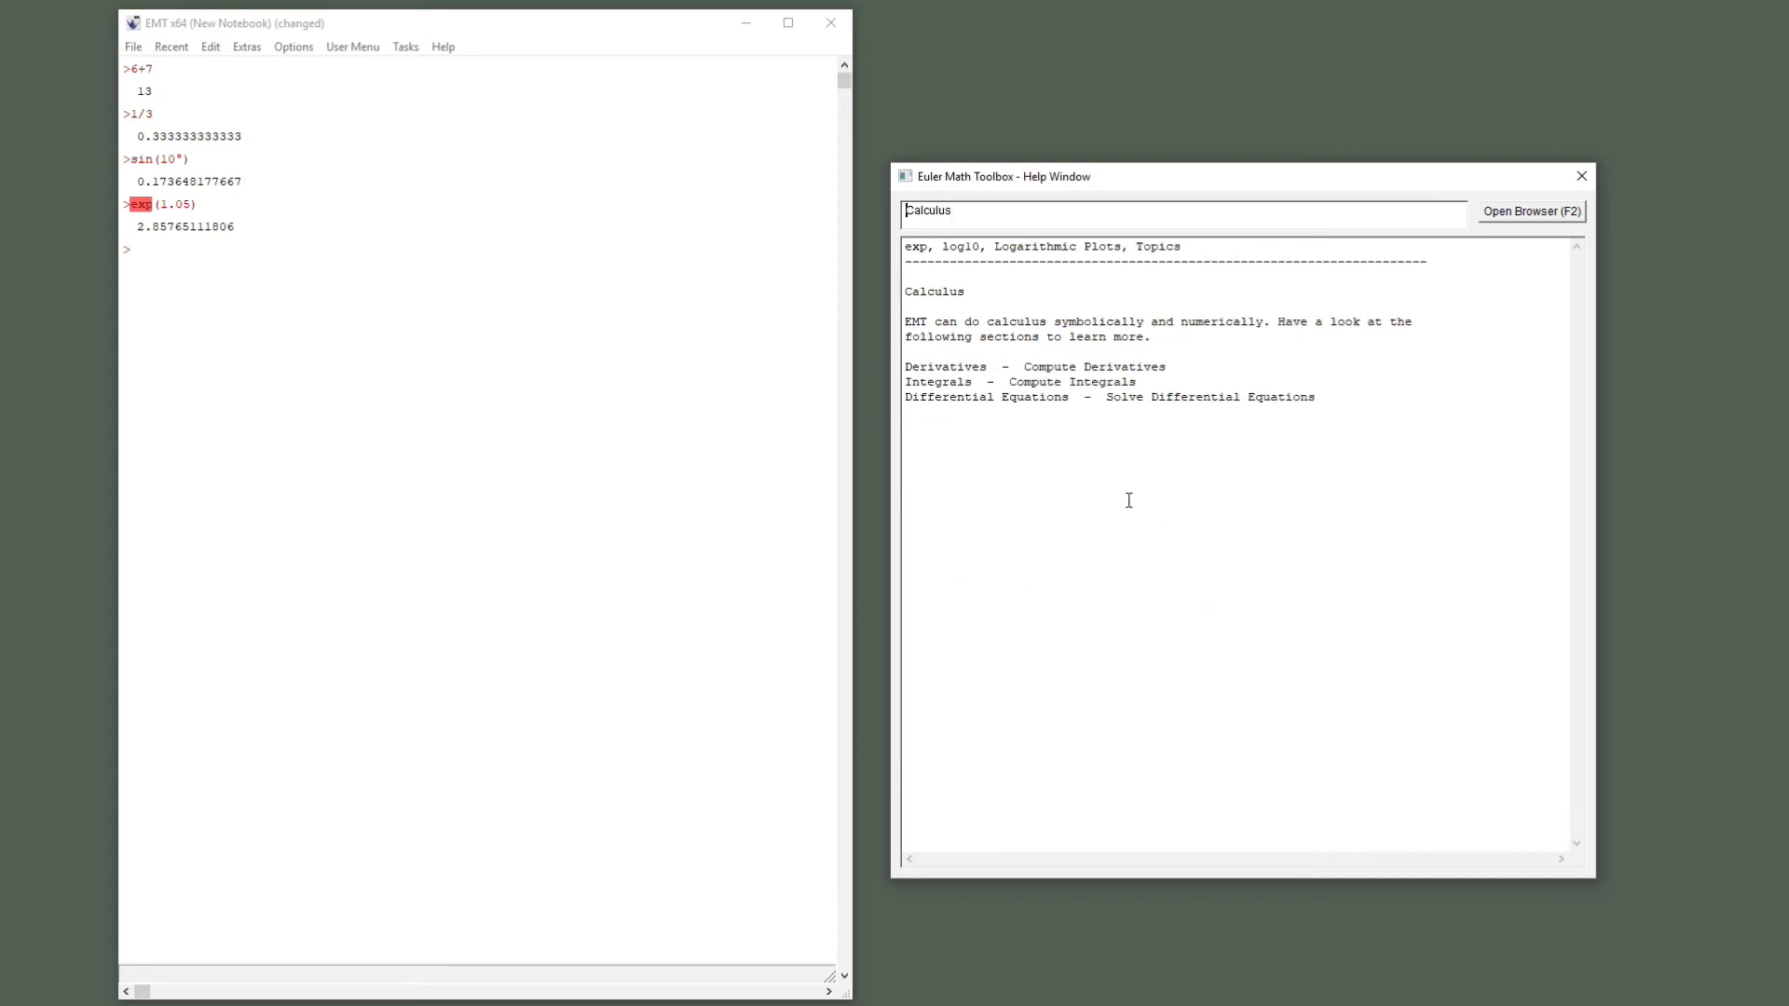
pyautogui.doubleClick(960, 367)
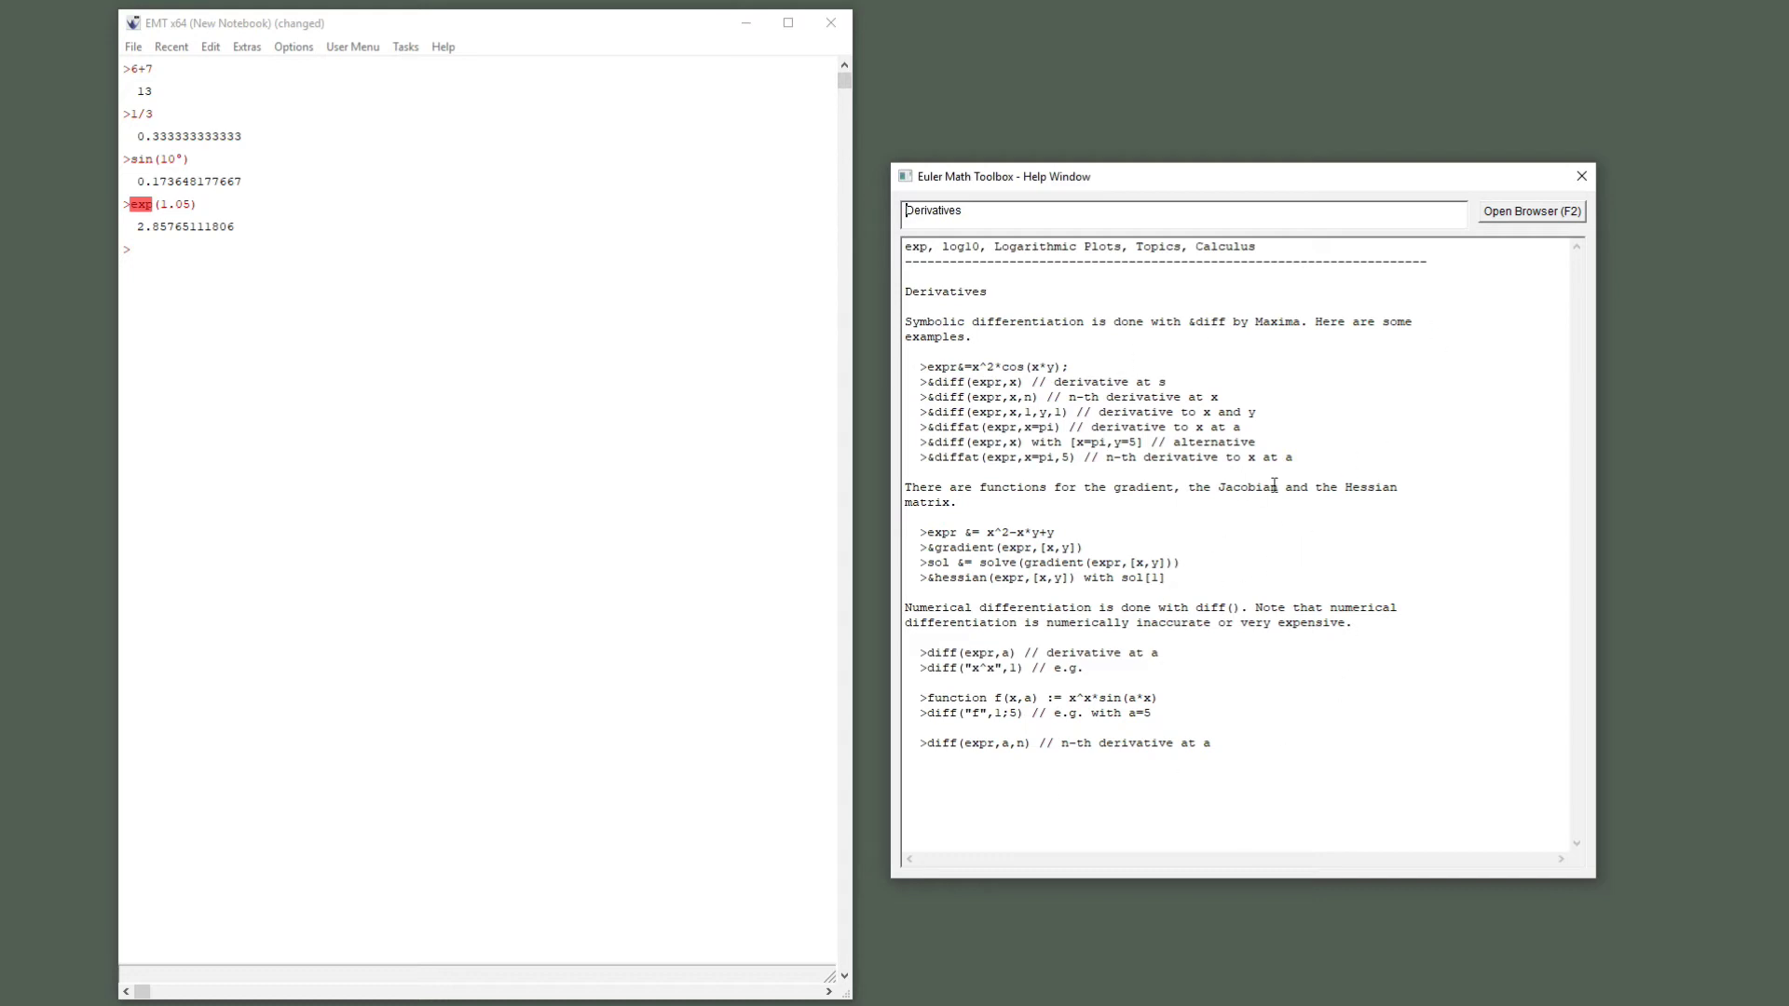
# Step: Open the HTML reference in Chrome and read the det documentation
pyautogui.click(1506, 214)
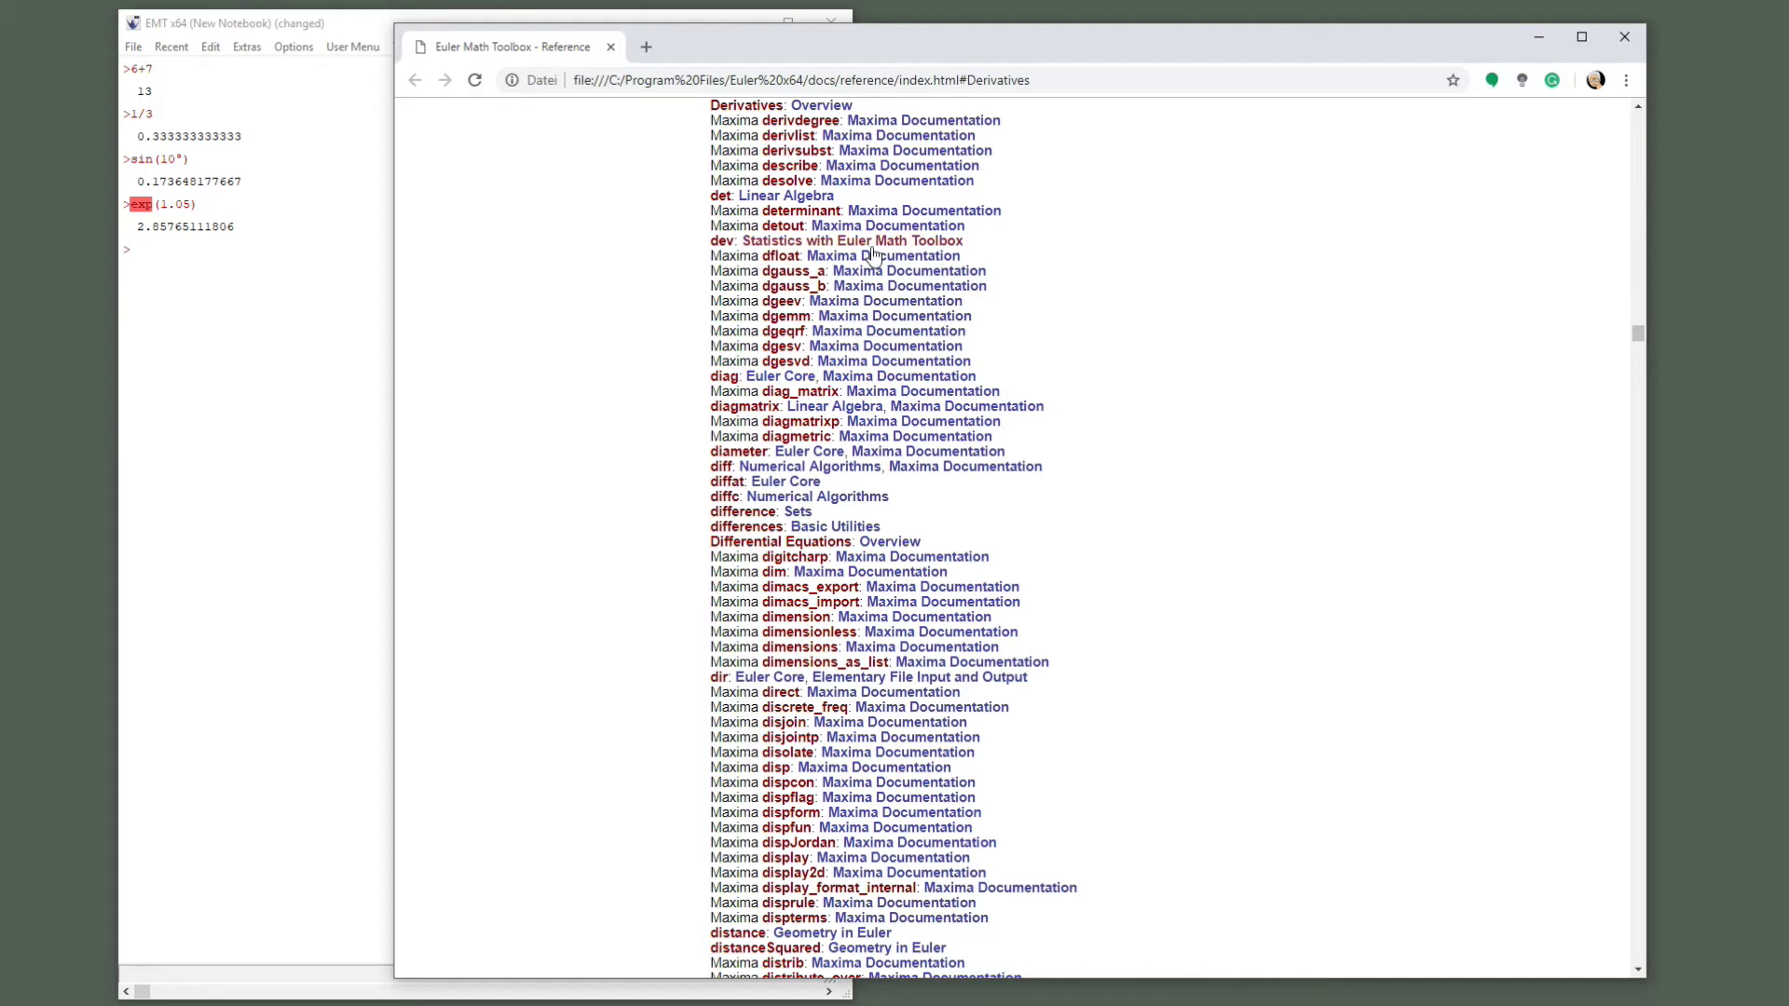
pyautogui.scroll(1, 969, 345)
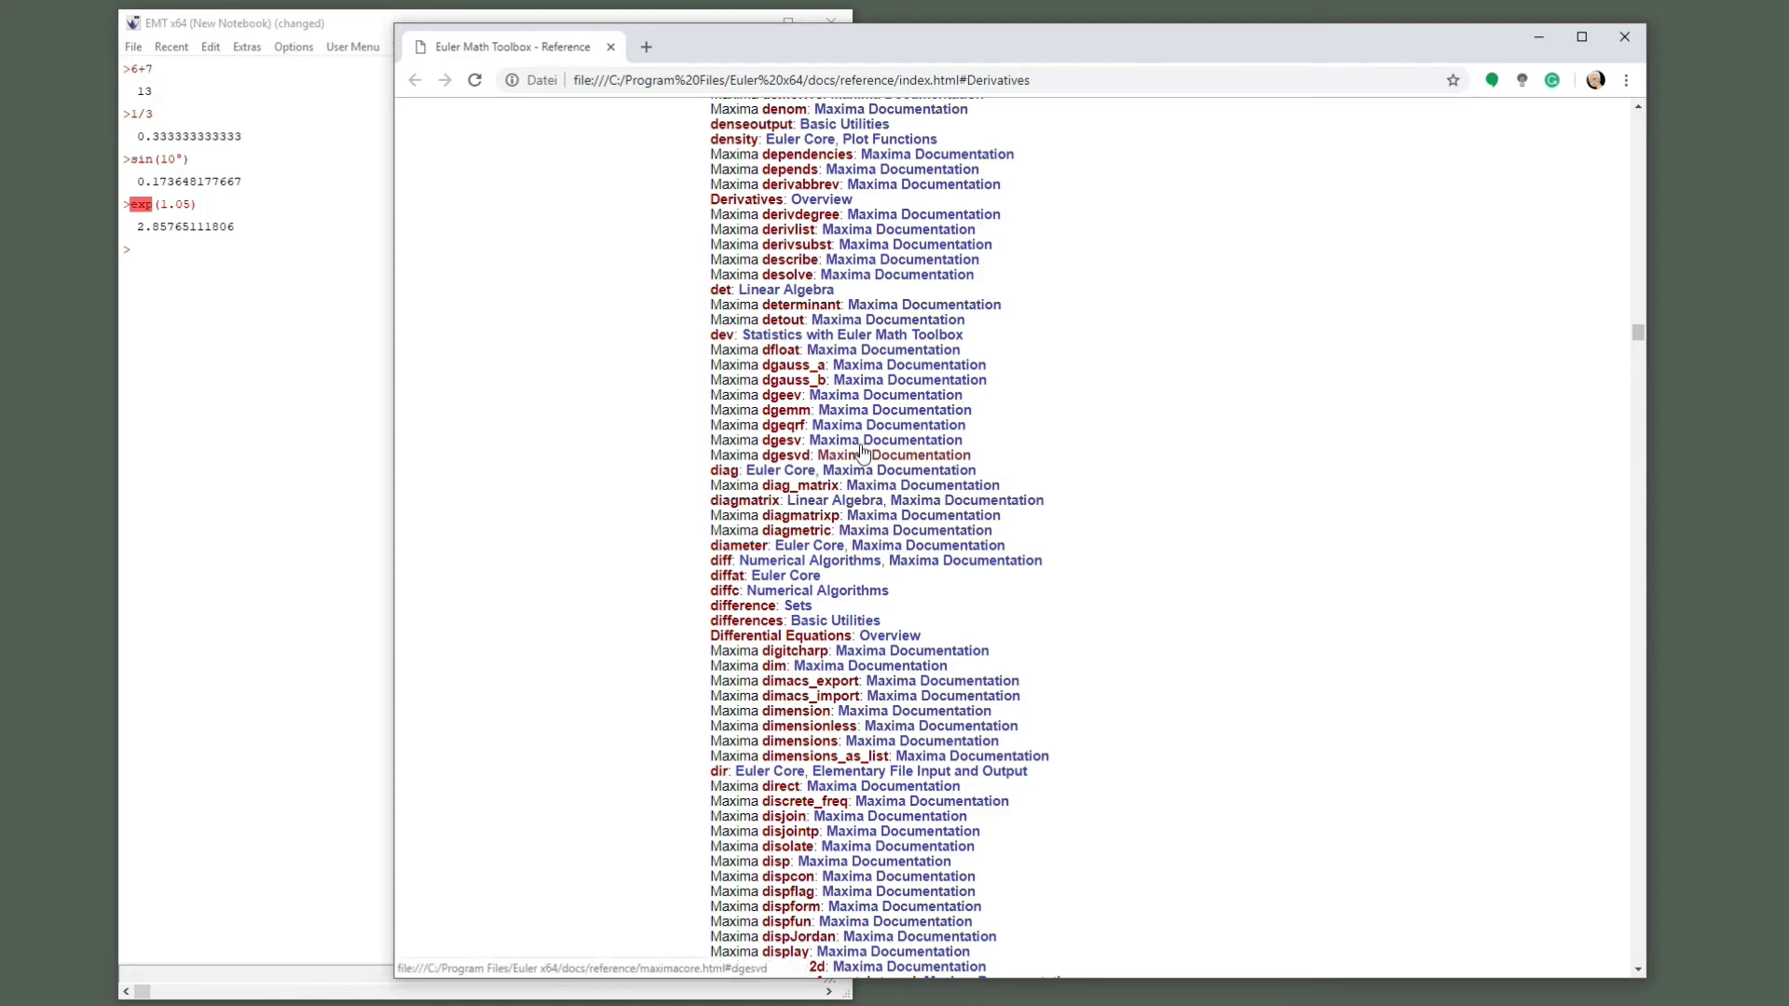
pyautogui.click(772, 291)
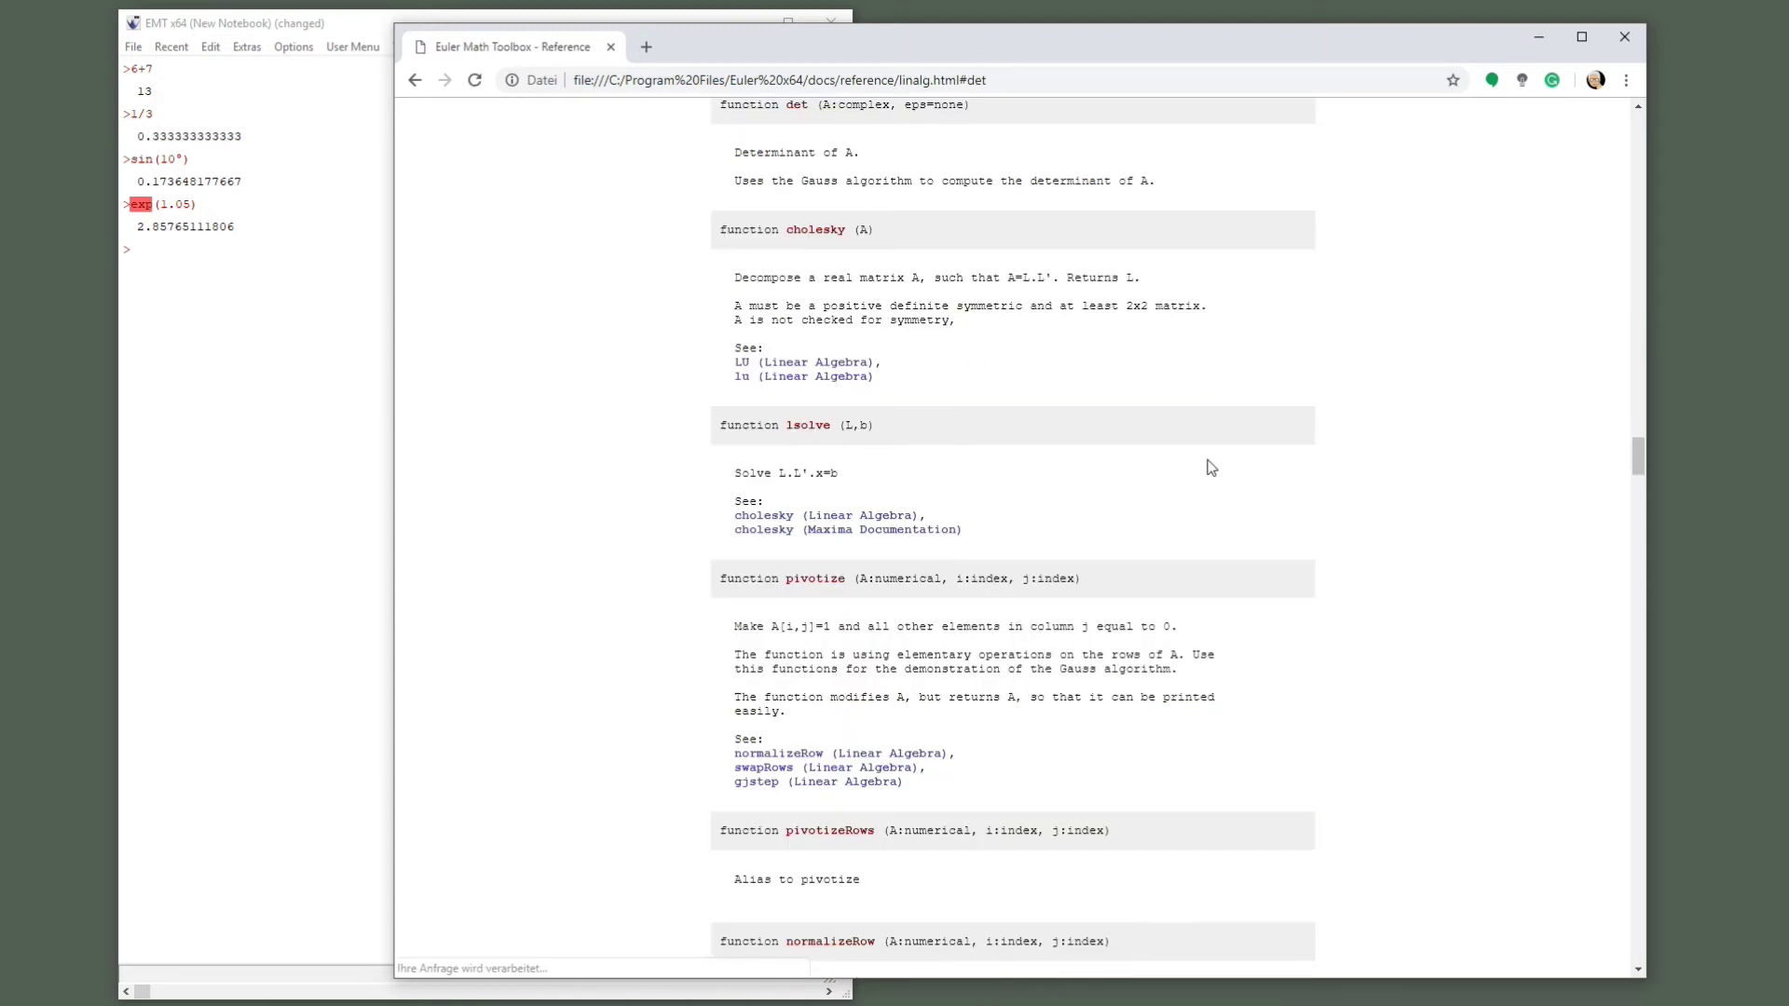
pyautogui.scroll(2, 755, 317)
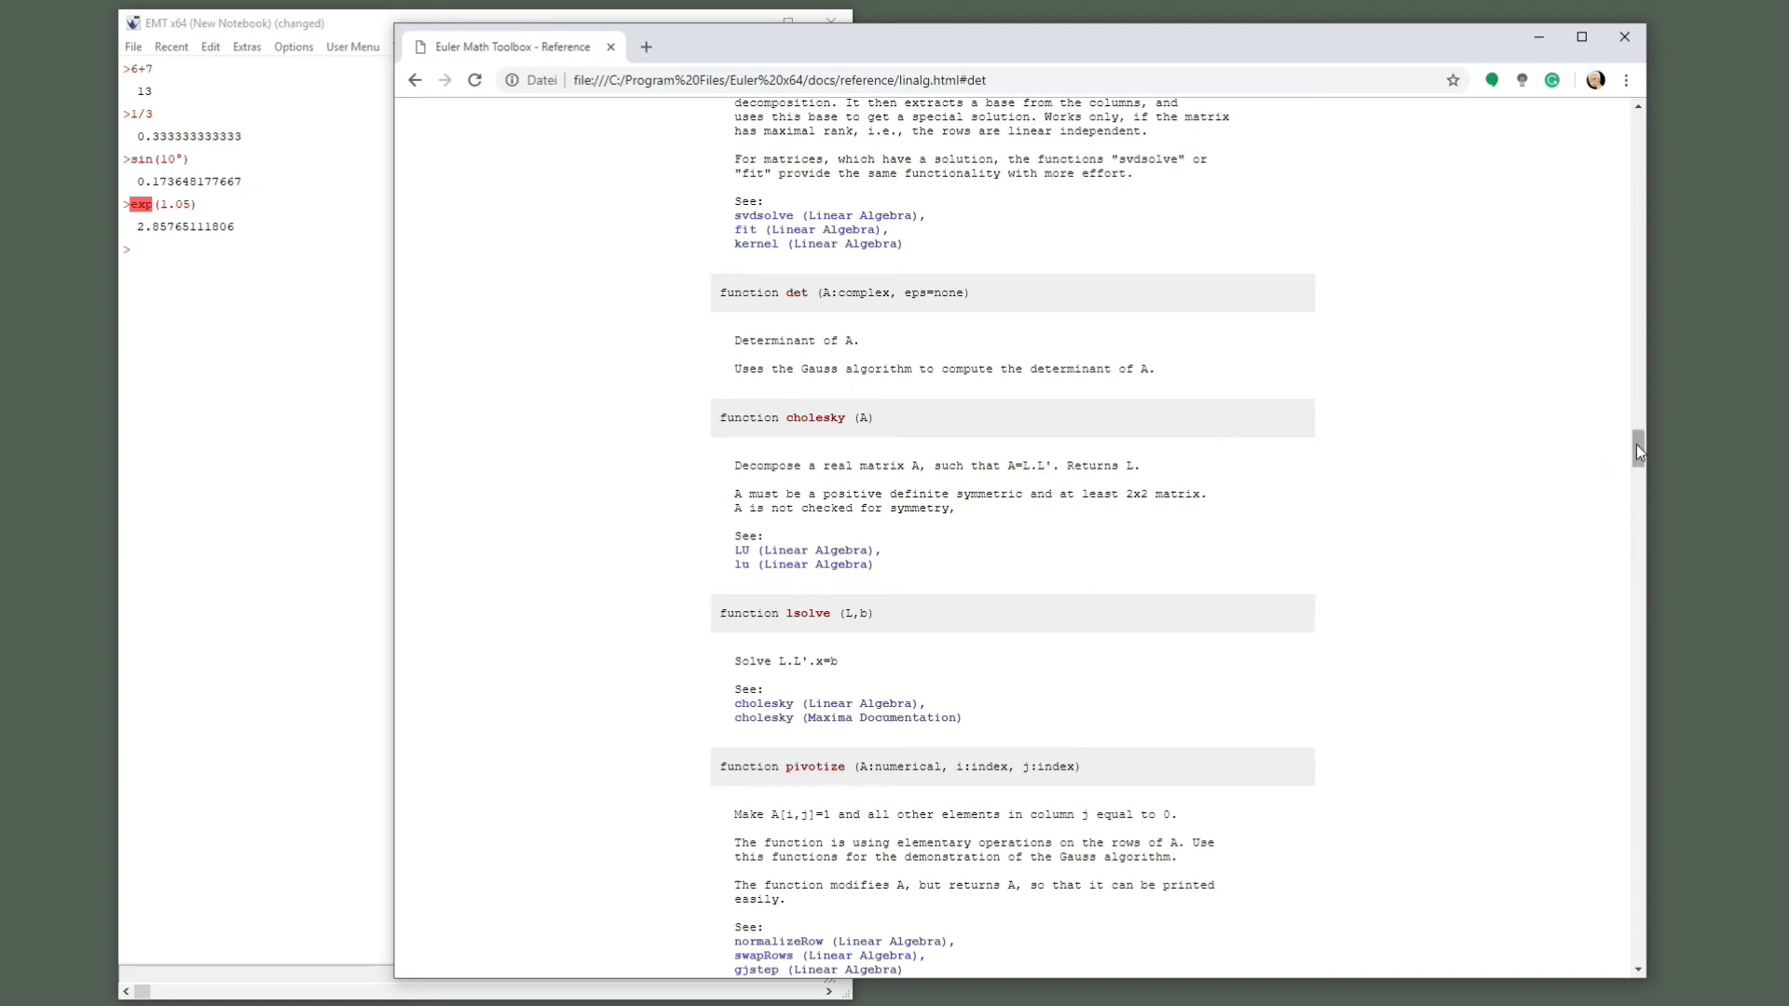
# Step: Go to the EMT Documentation start page and open the Tutorials page
pyautogui.moveTo(1636, 445); pyautogui.dragTo(1625, 116)
pyautogui.click(690, 163)
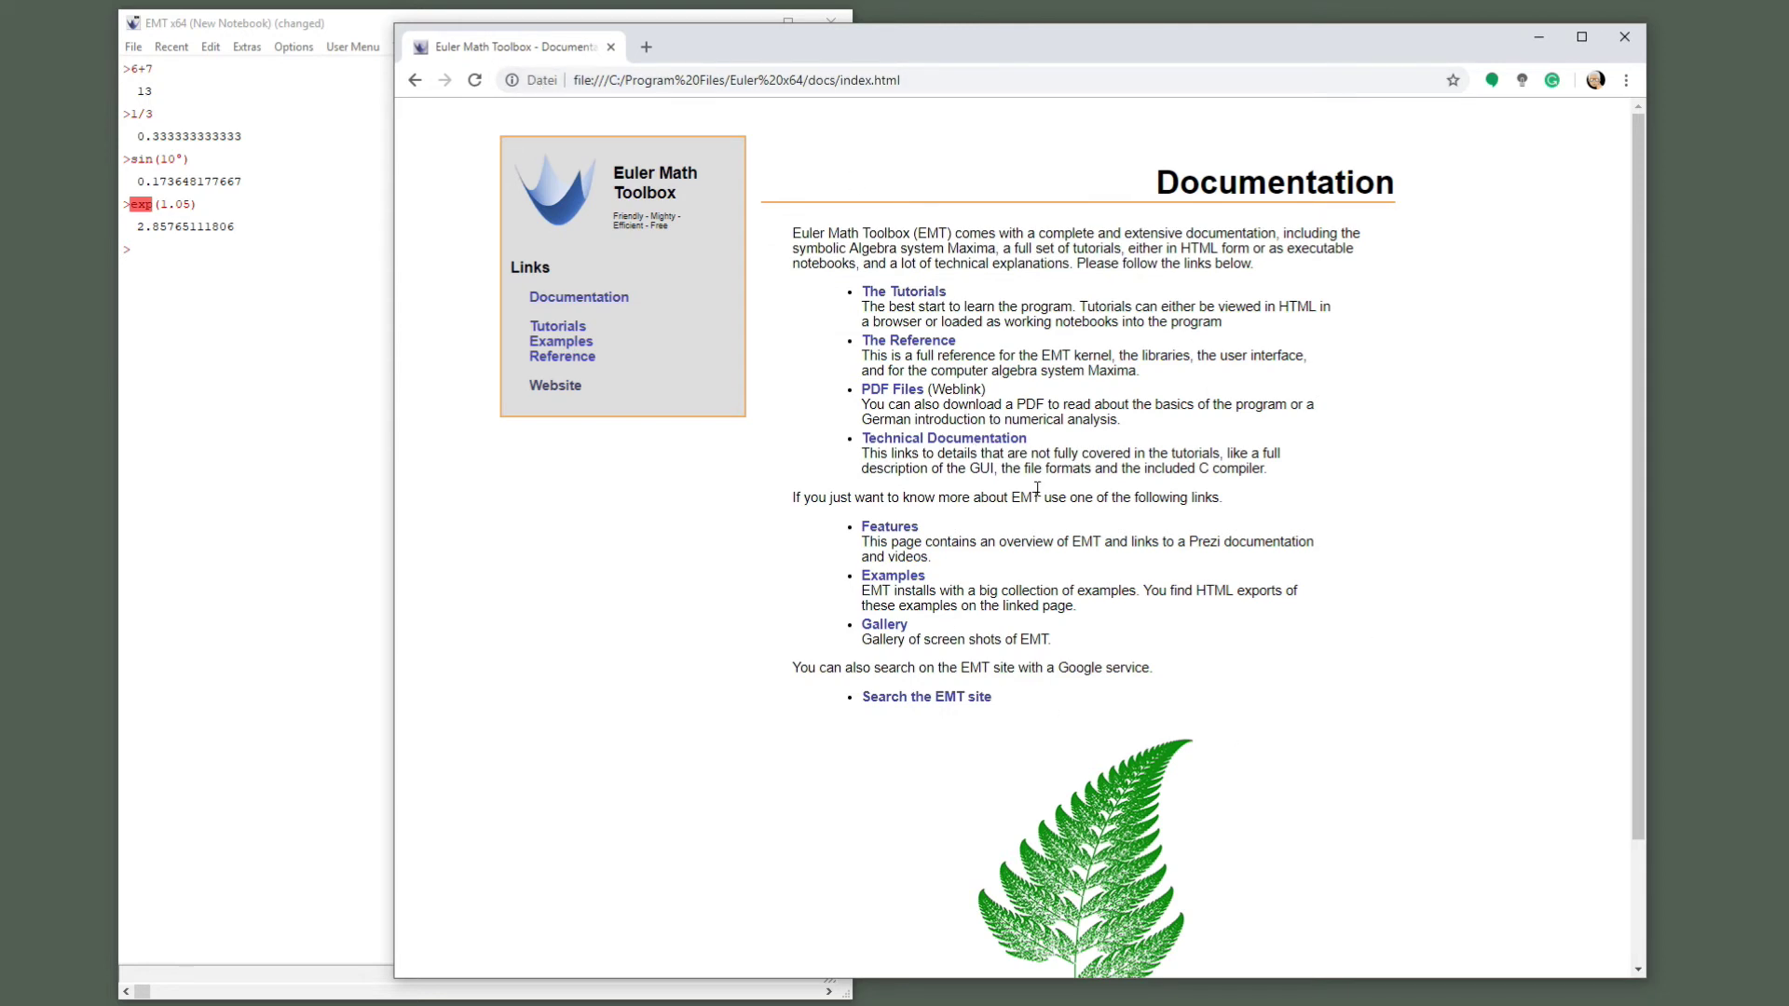
pyautogui.click(540, 332)
pyautogui.scroll(-3, 1117, 503)
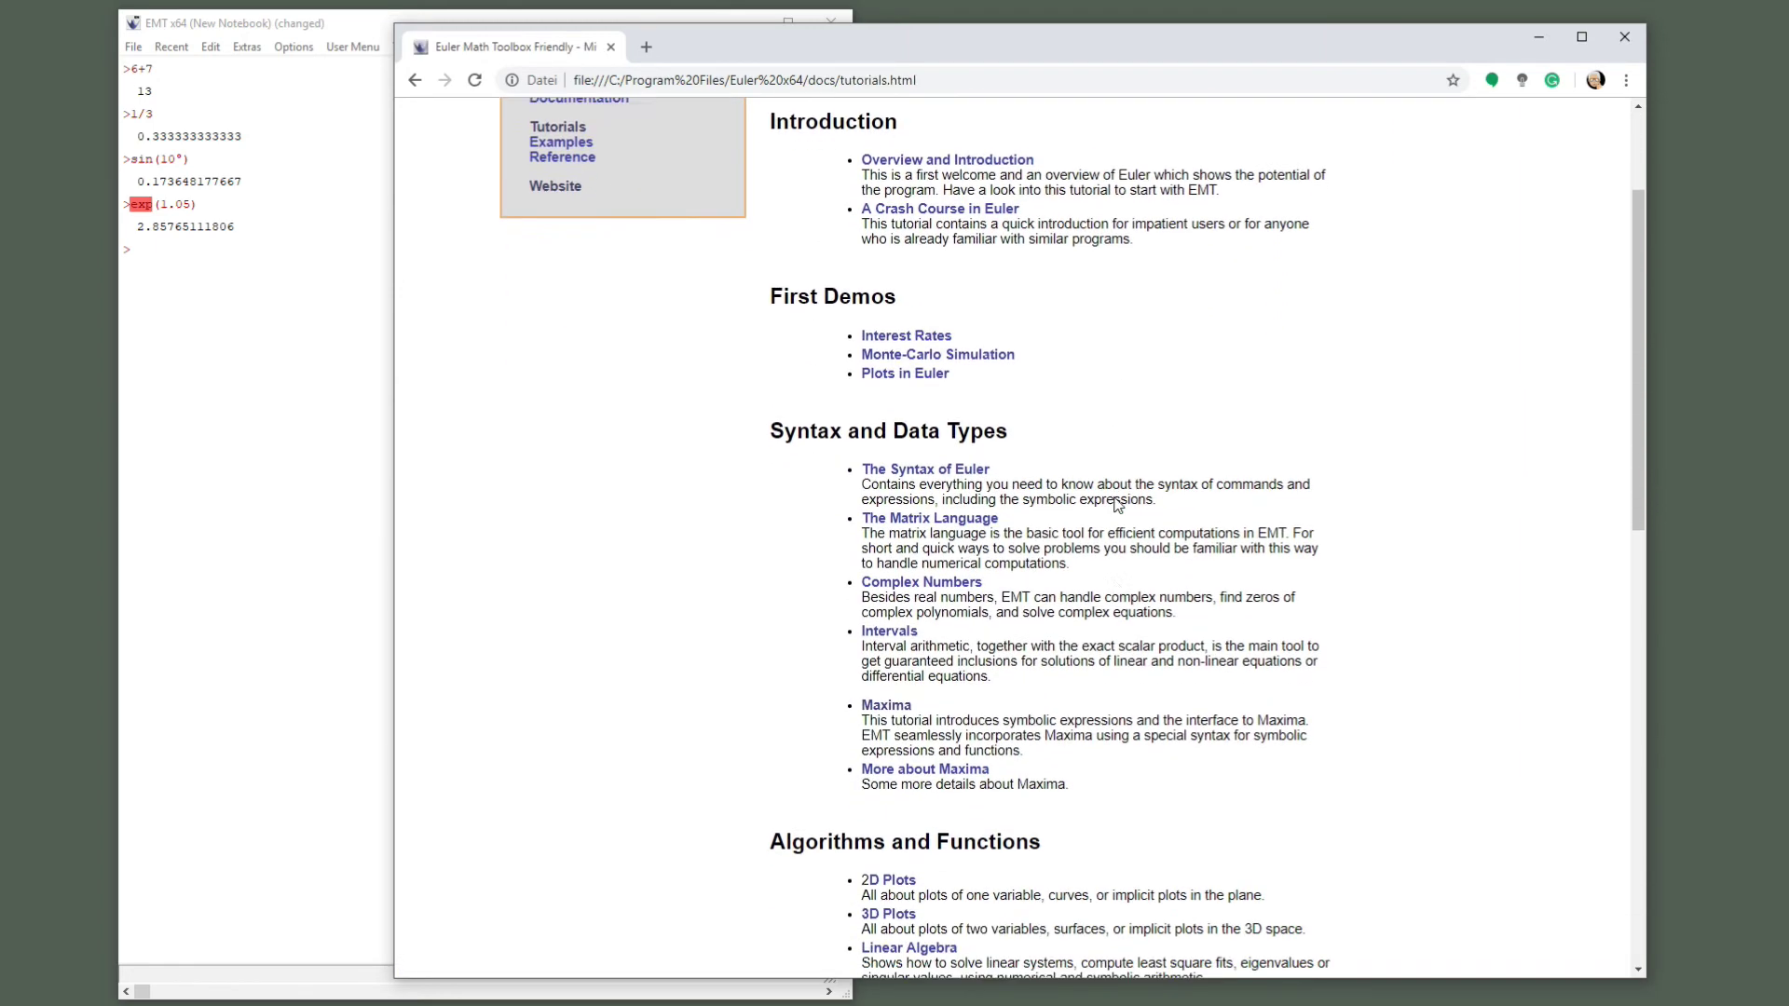
pyautogui.scroll(2, 1117, 503)
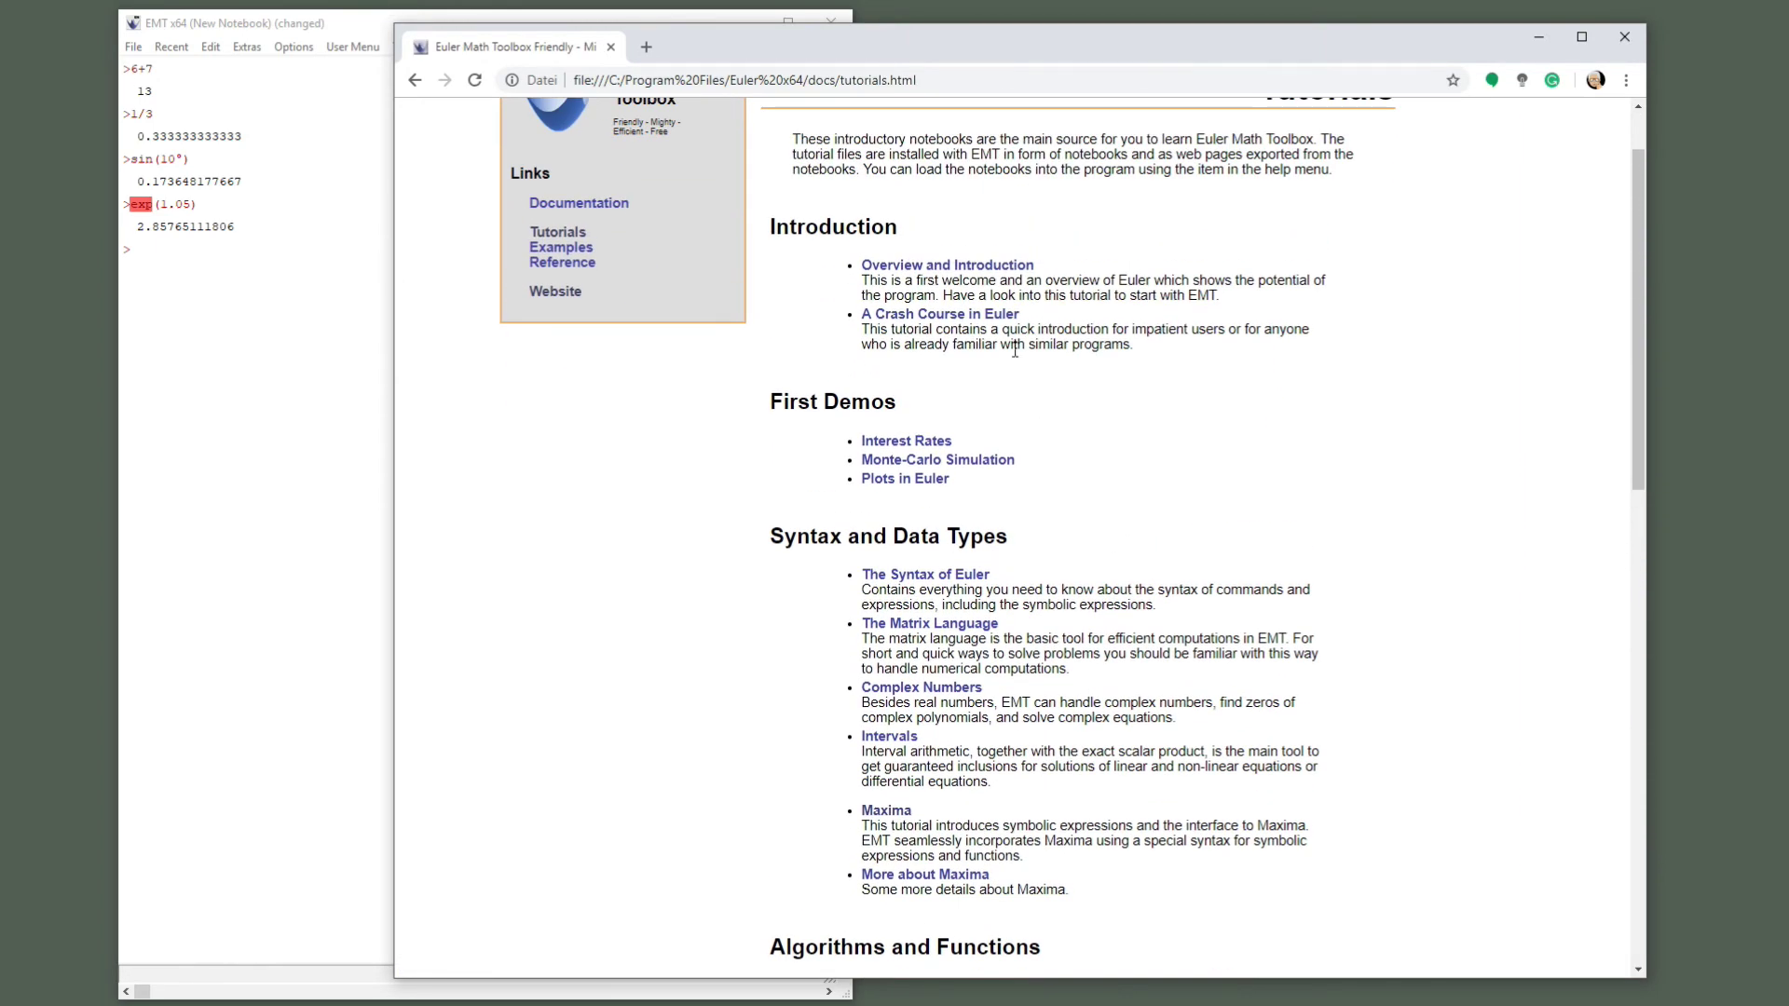
pyautogui.click(974, 317)
pyautogui.hotkey('alt', 'F4')
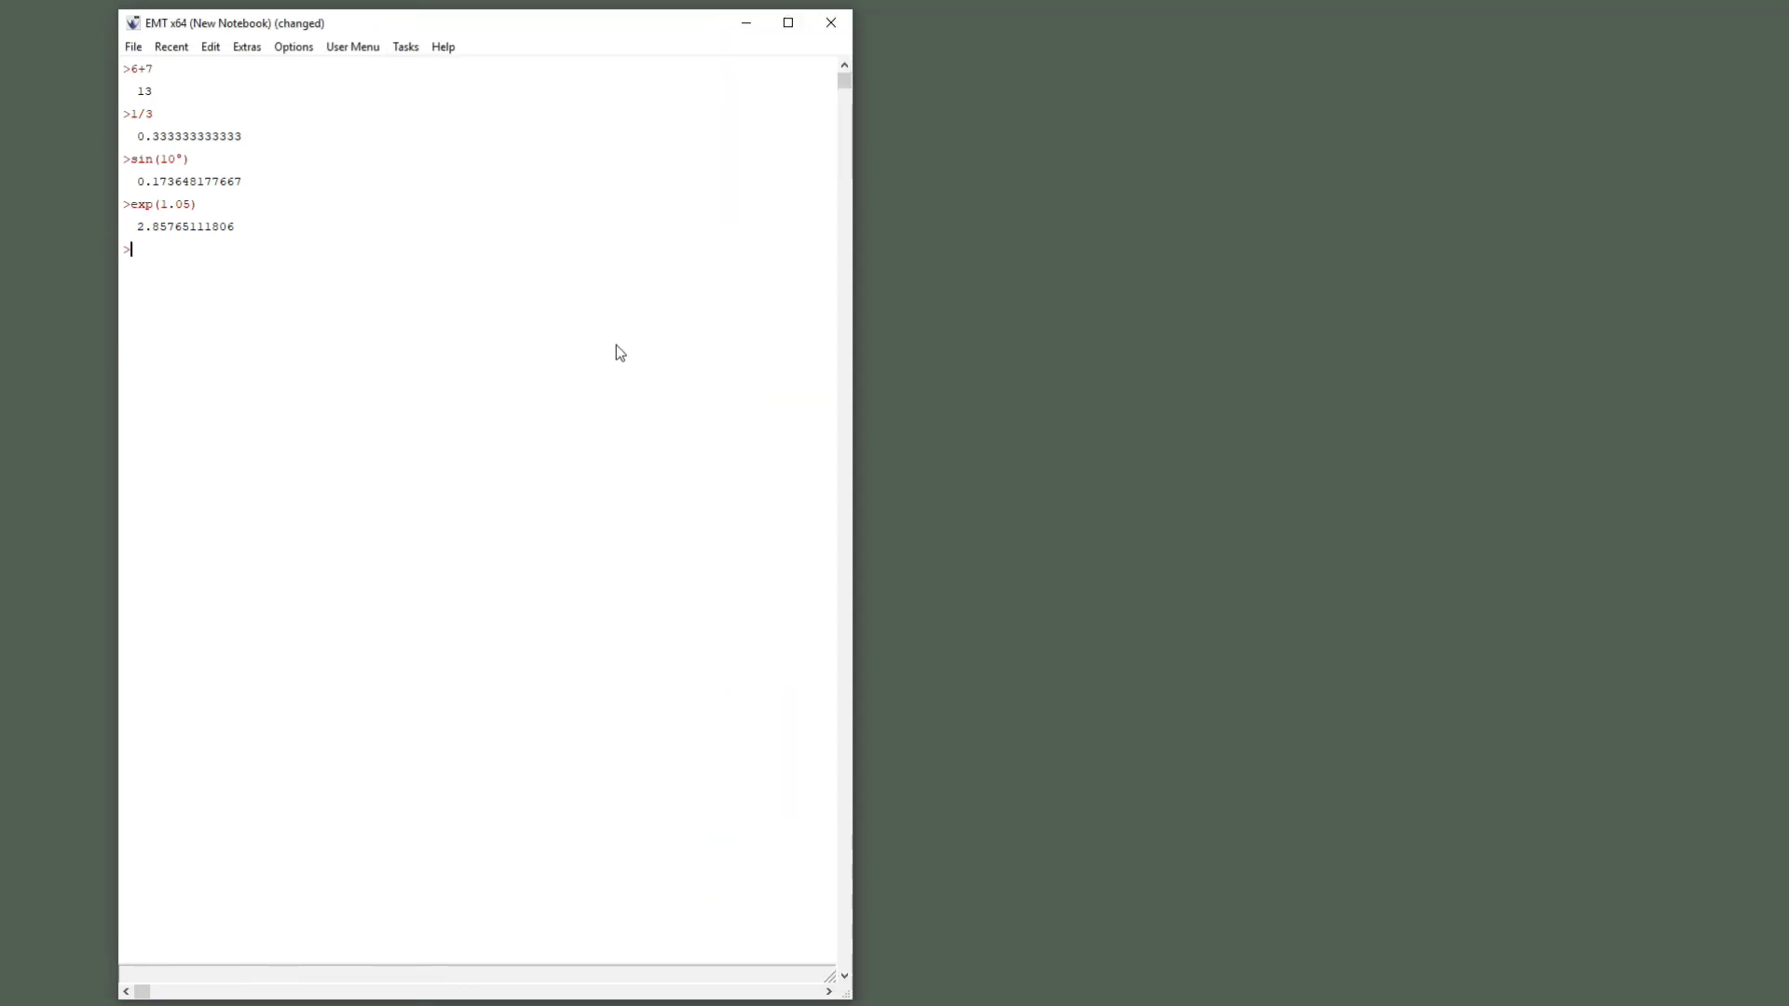